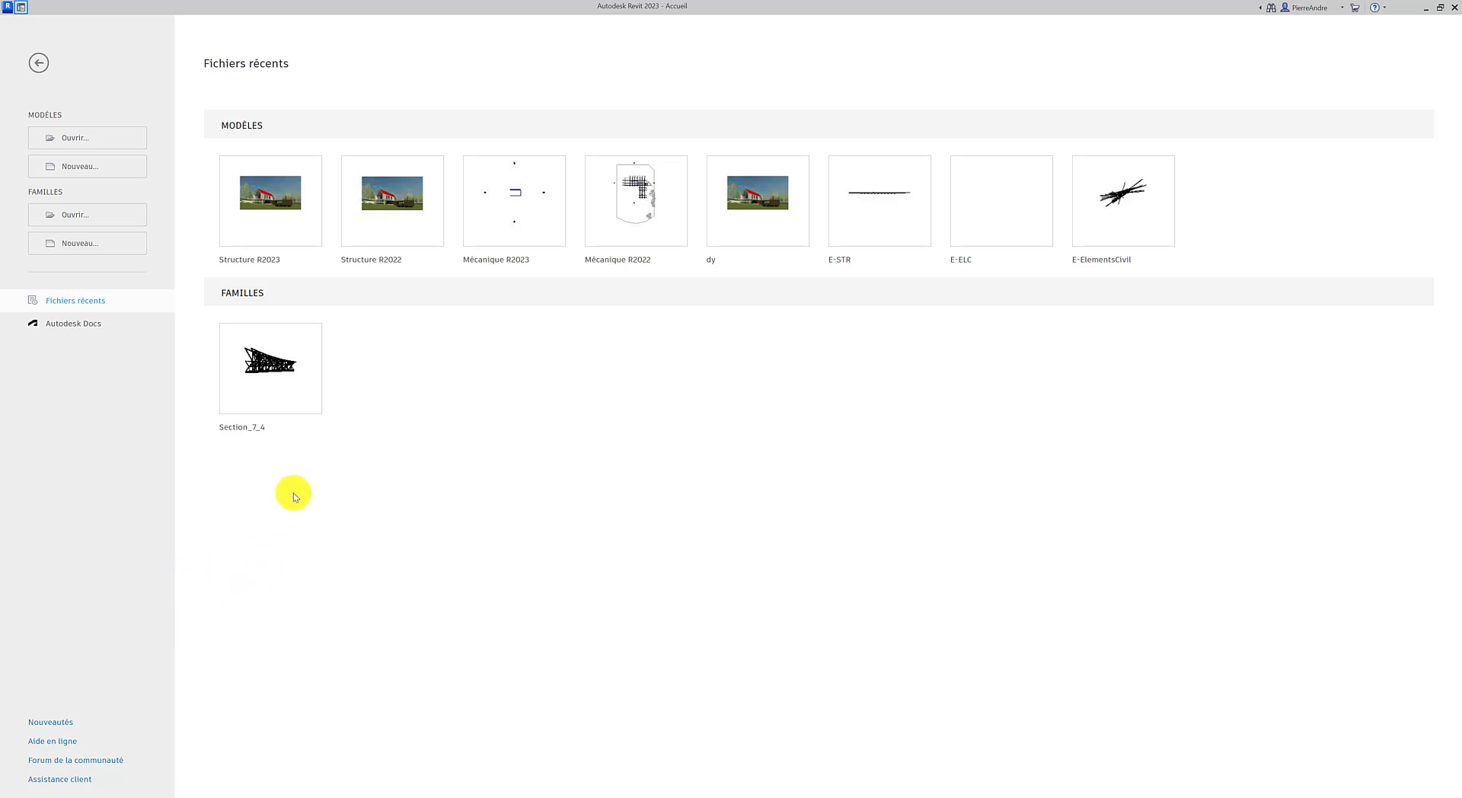
Open the recent model Mécanique R2023 and create a new sheet with the Métrique A1 title block.
{"action": "mouse_move", "coordinate": [490, 202]}
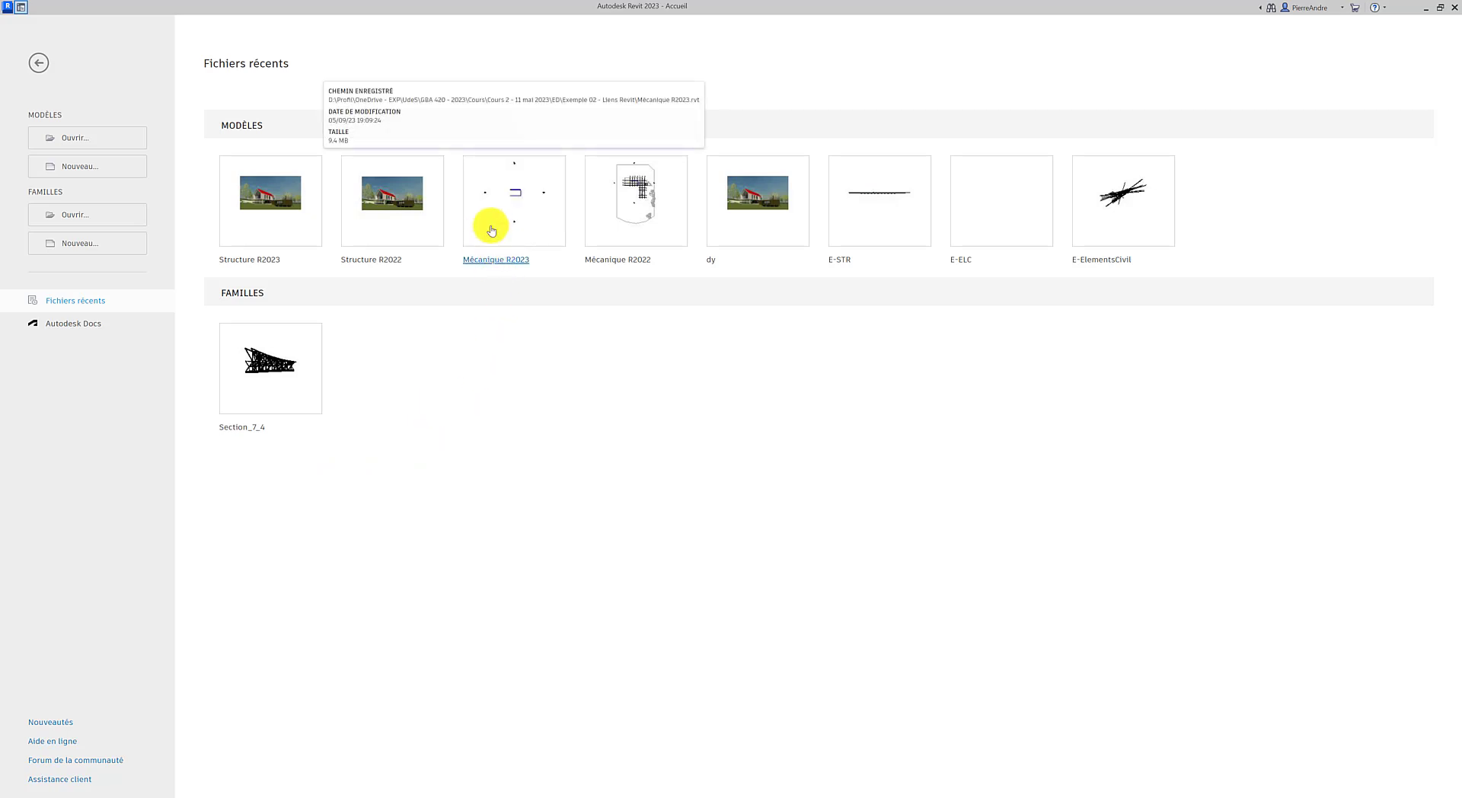
{"action": "left_click", "coordinate": [494, 226]}
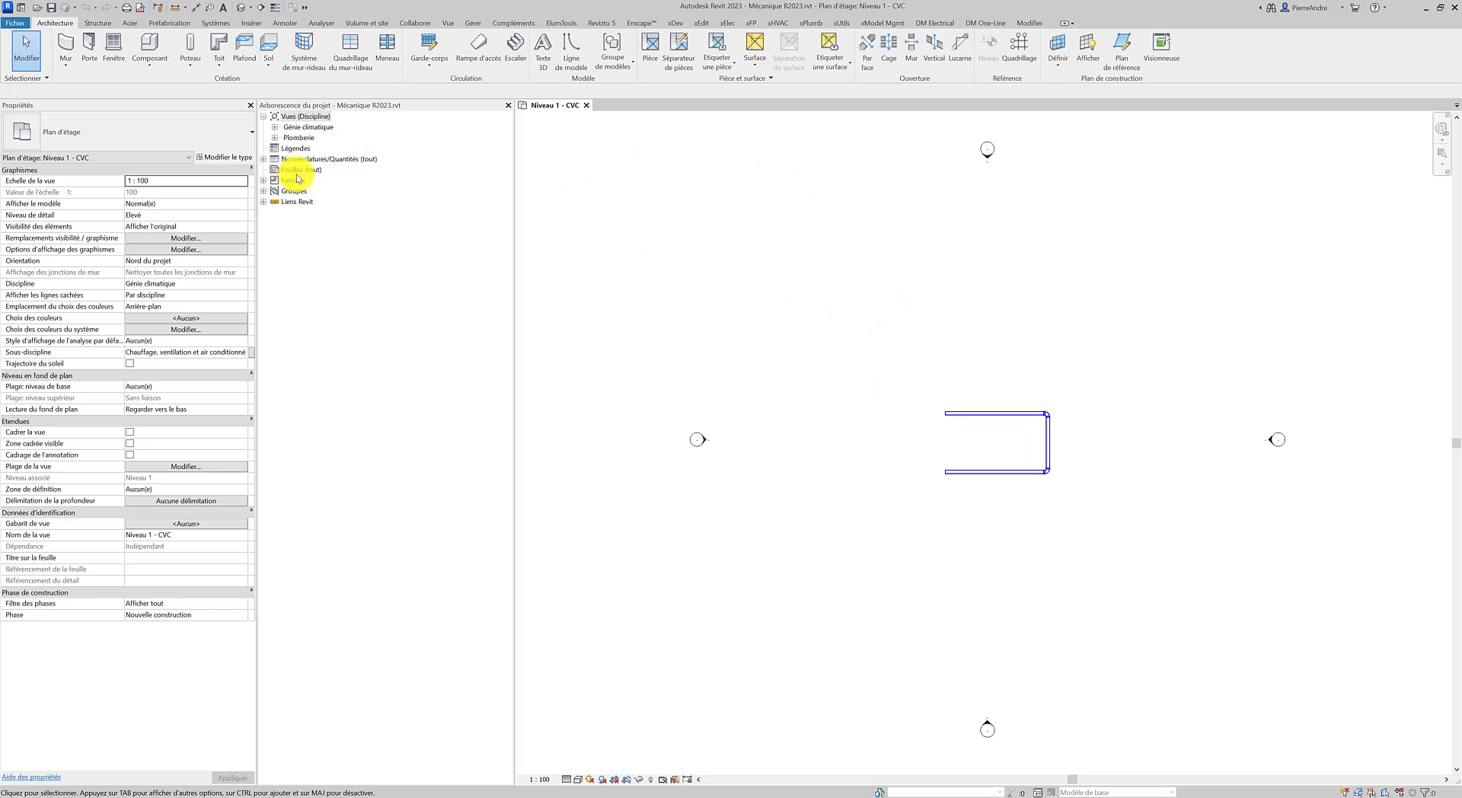
{"action": "left_click", "coordinate": [291, 170]}
{"action": "right_click", "coordinate": [291, 170]}
{"action": "left_click", "coordinate": [326, 174]}
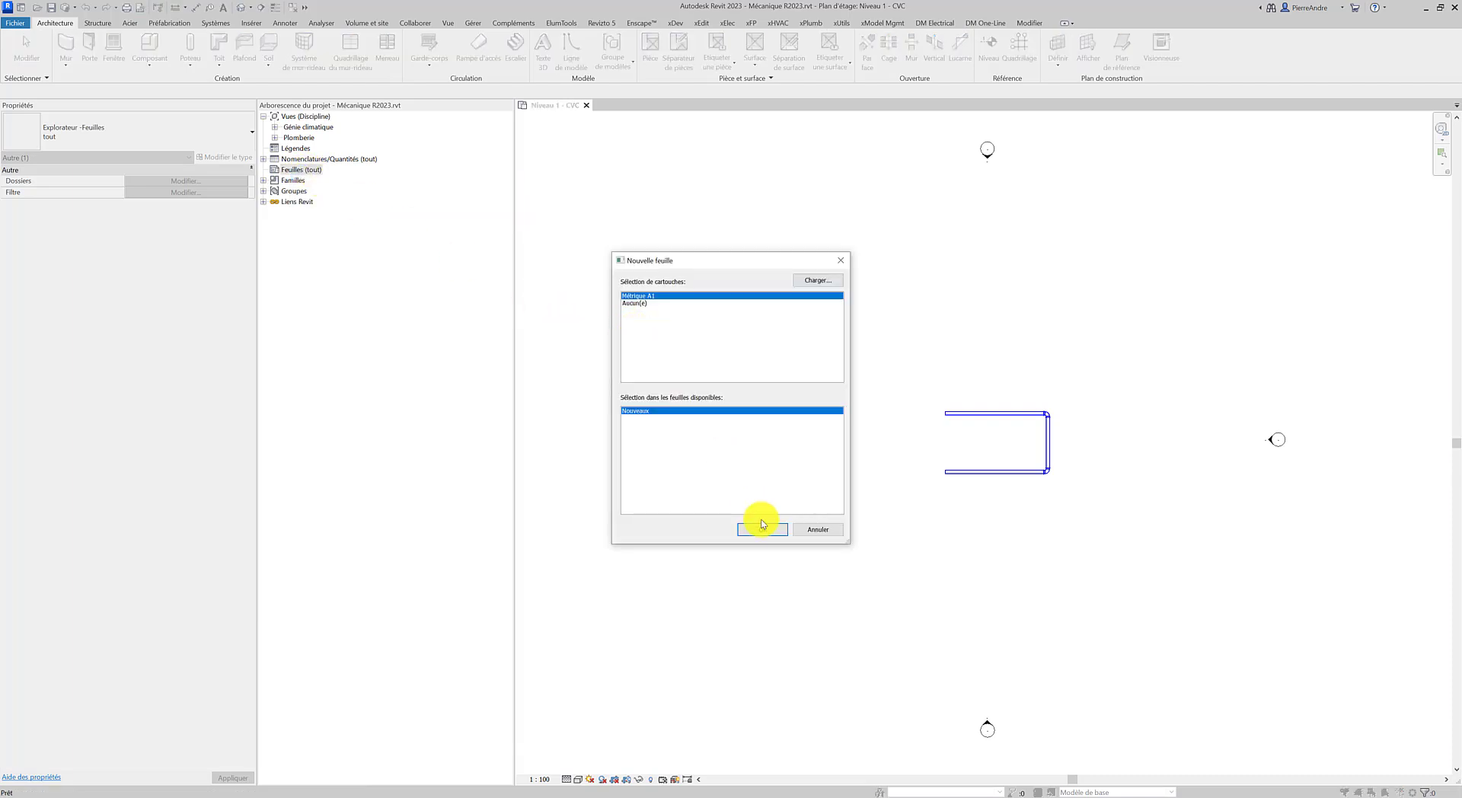
{"action": "left_click", "coordinate": [761, 529]}
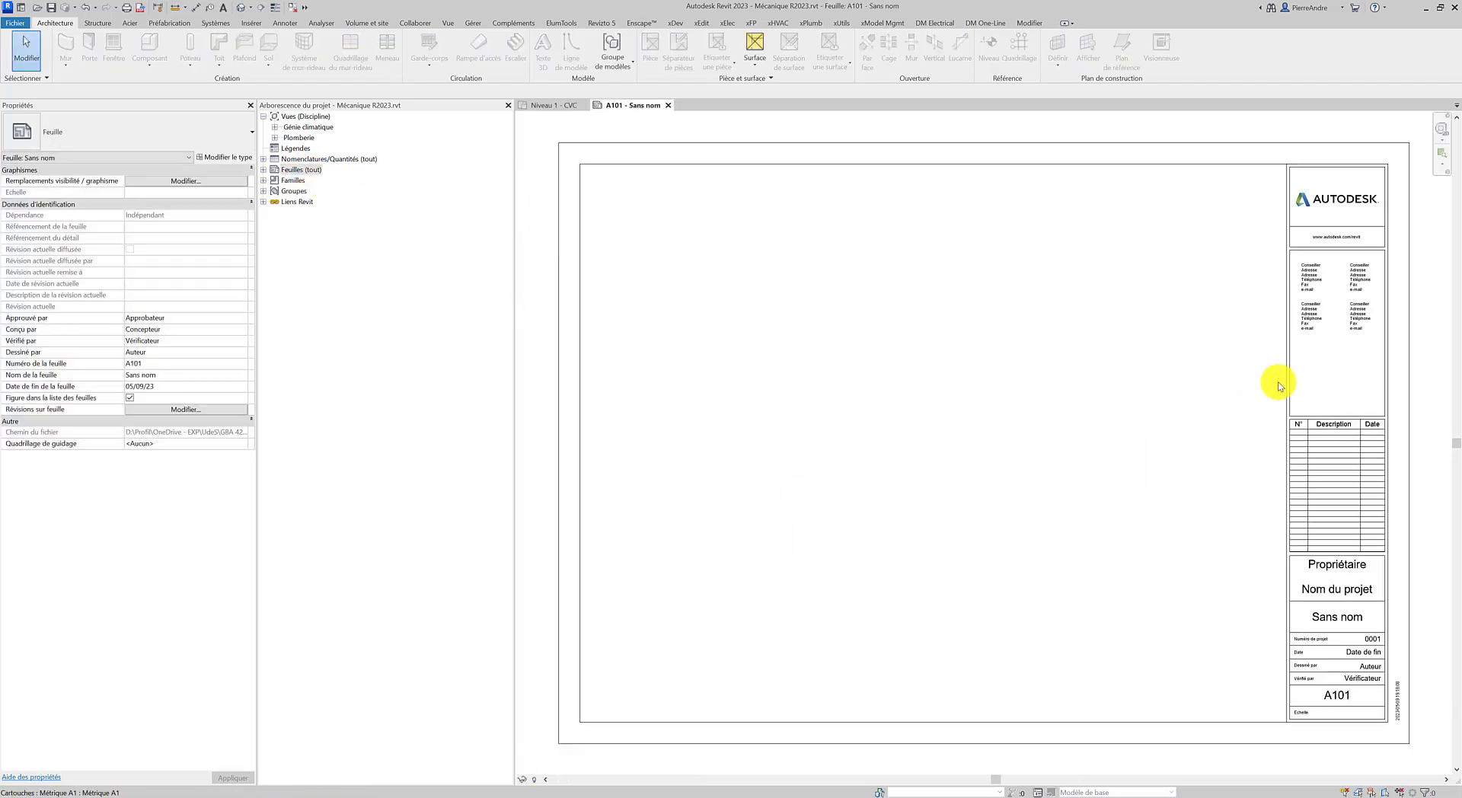
Return to the Niveau 1 - CVC floor plan and select it under Génie climatique in the project browser.
{"action": "left_click", "coordinate": [251, 29]}
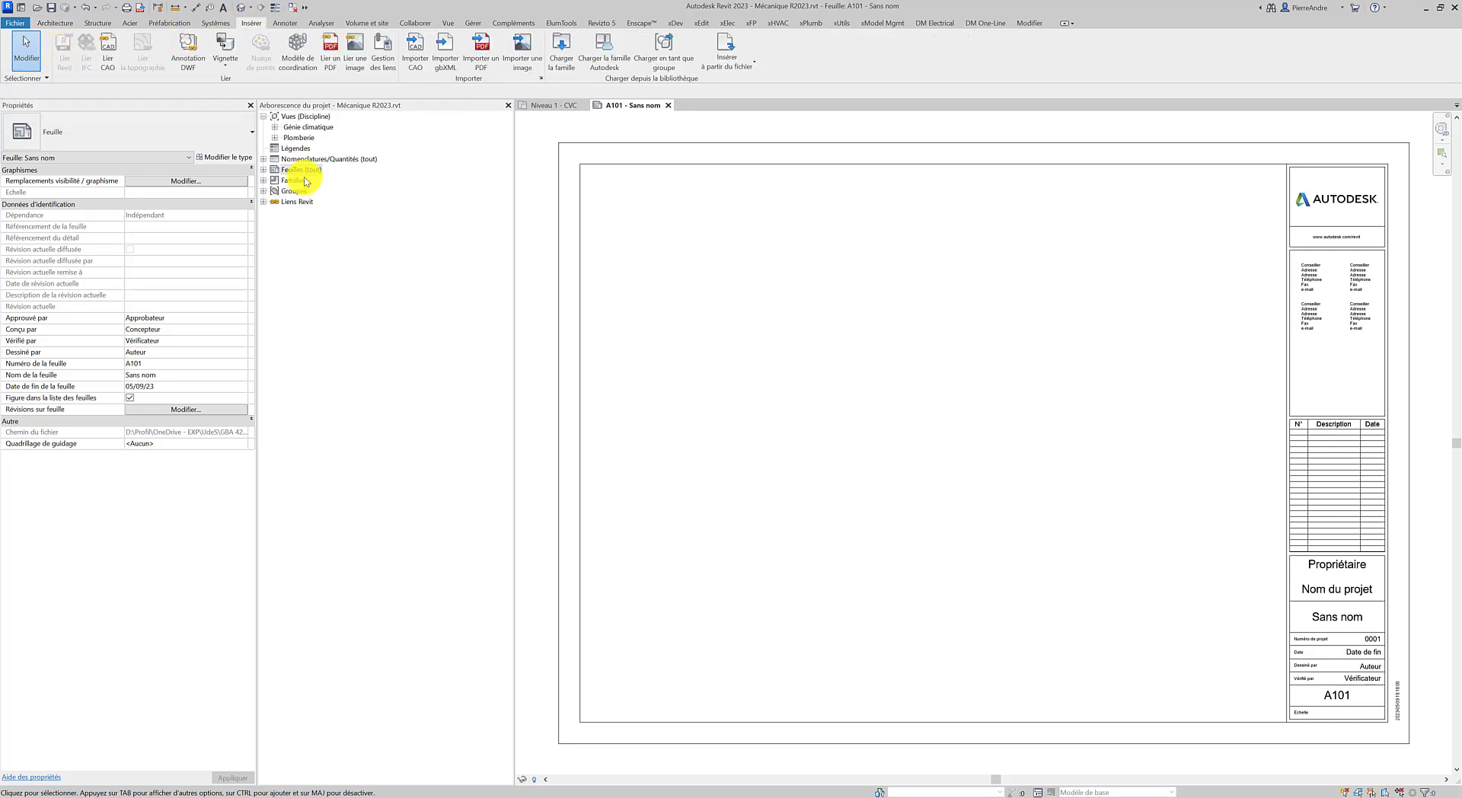
{"action": "left_click", "coordinate": [542, 105]}
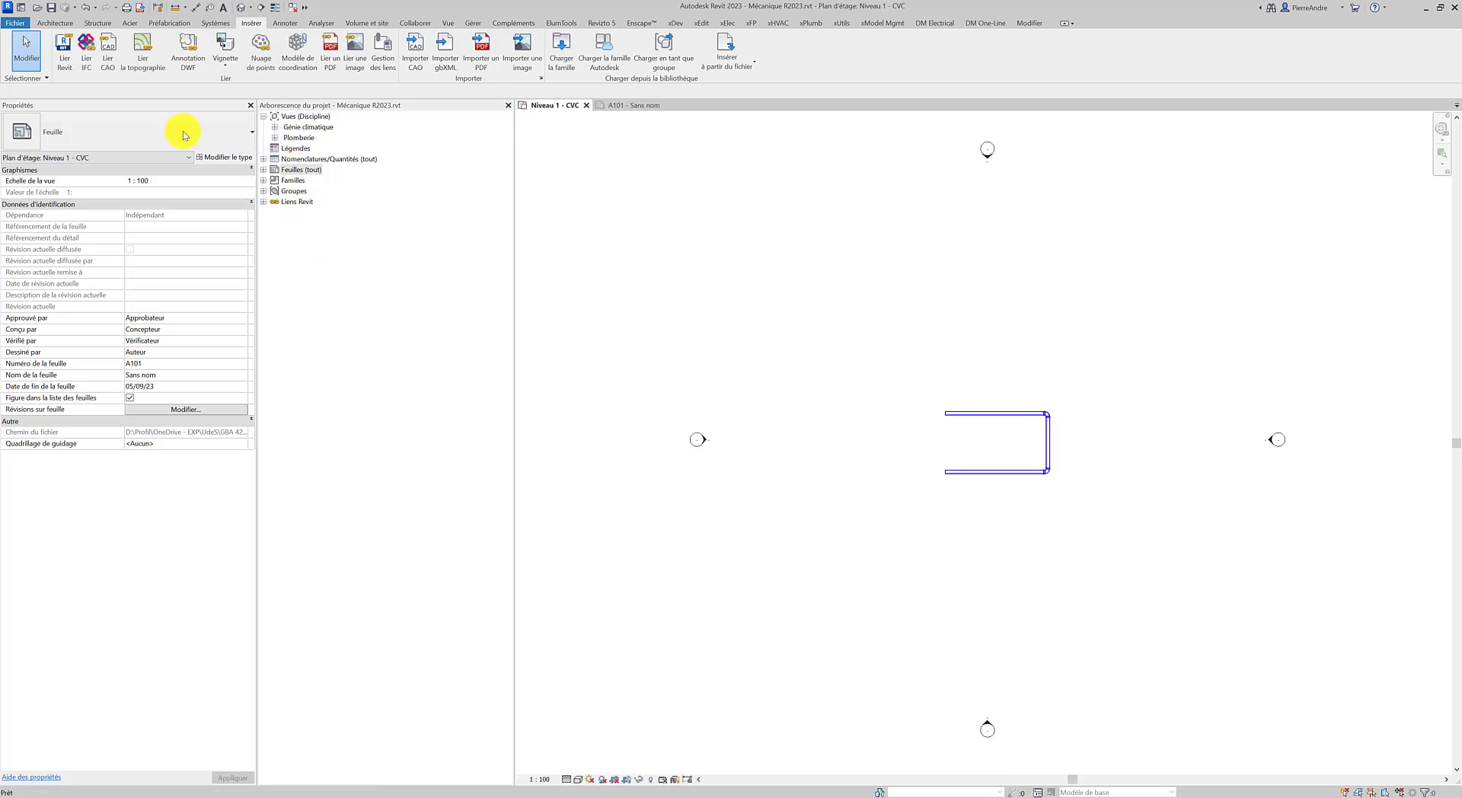
{"action": "left_click", "coordinate": [274, 127]}
{"action": "left_click", "coordinate": [286, 137]}
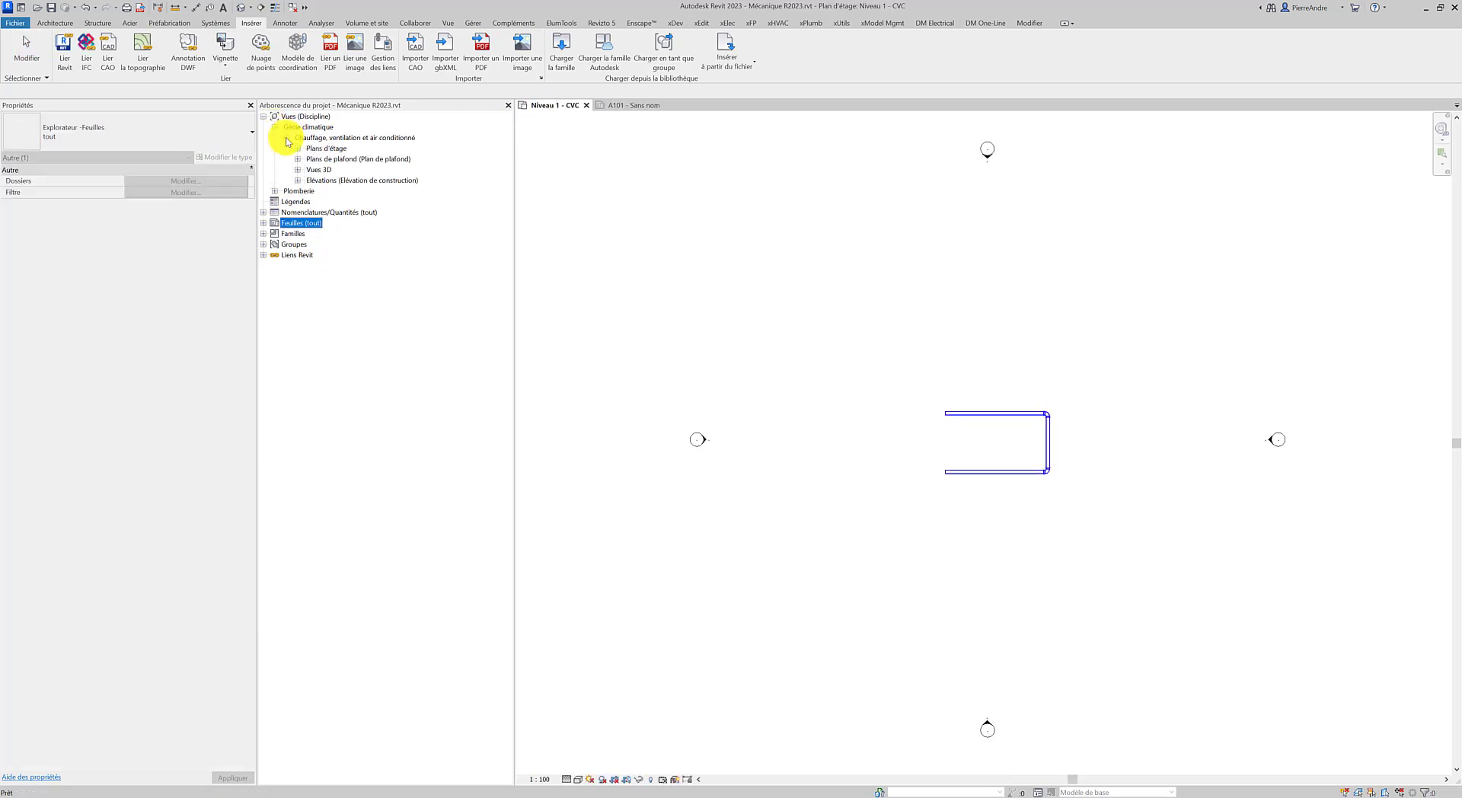
{"action": "left_click", "coordinate": [298, 147]}
{"action": "left_click", "coordinate": [352, 158]}
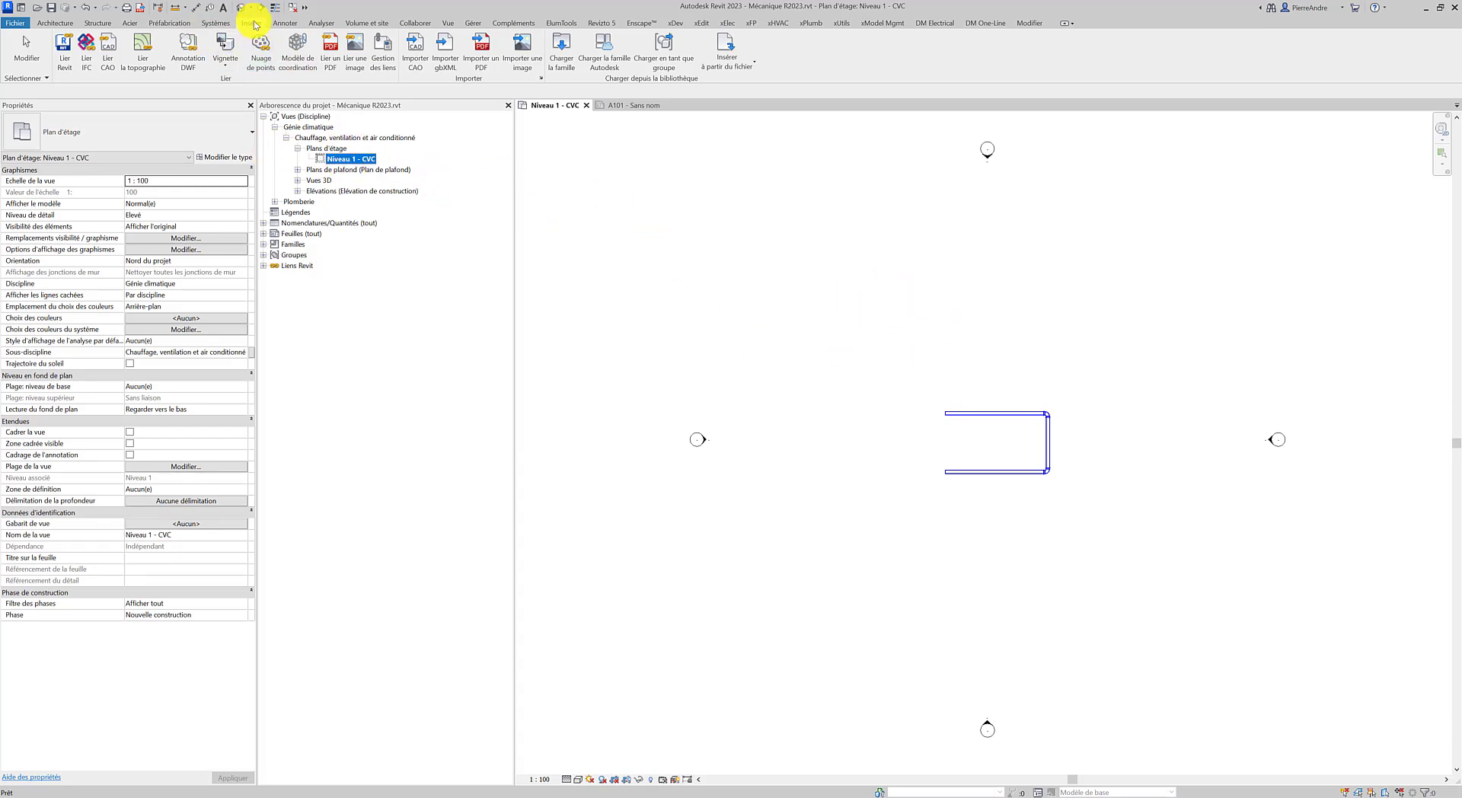
Link the Revit model Structure R2023.rvt with the positioning Auto - Origine interne vers origine interne.
{"action": "left_click", "coordinate": [64, 47]}
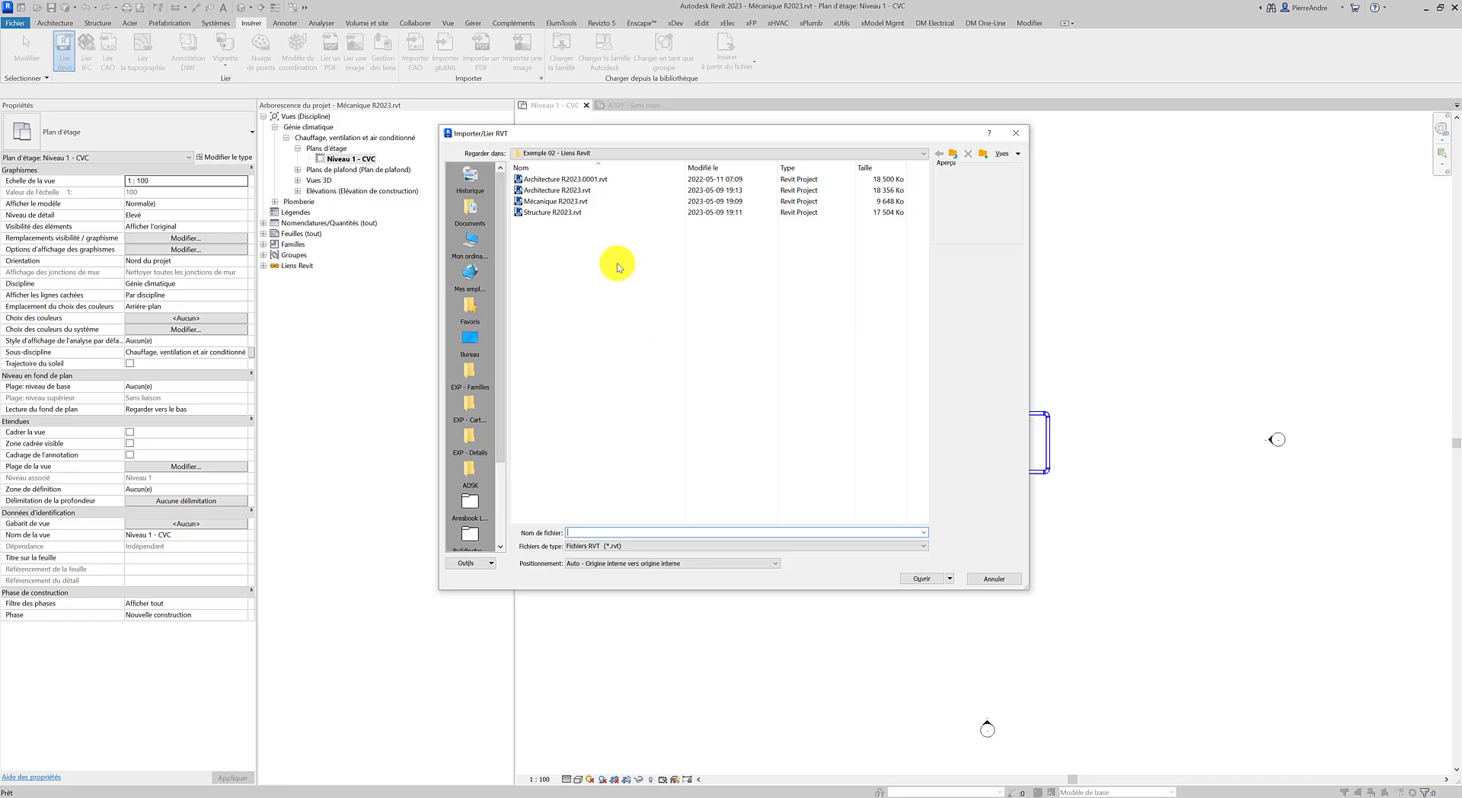
{"action": "left_click", "coordinate": [540, 213]}
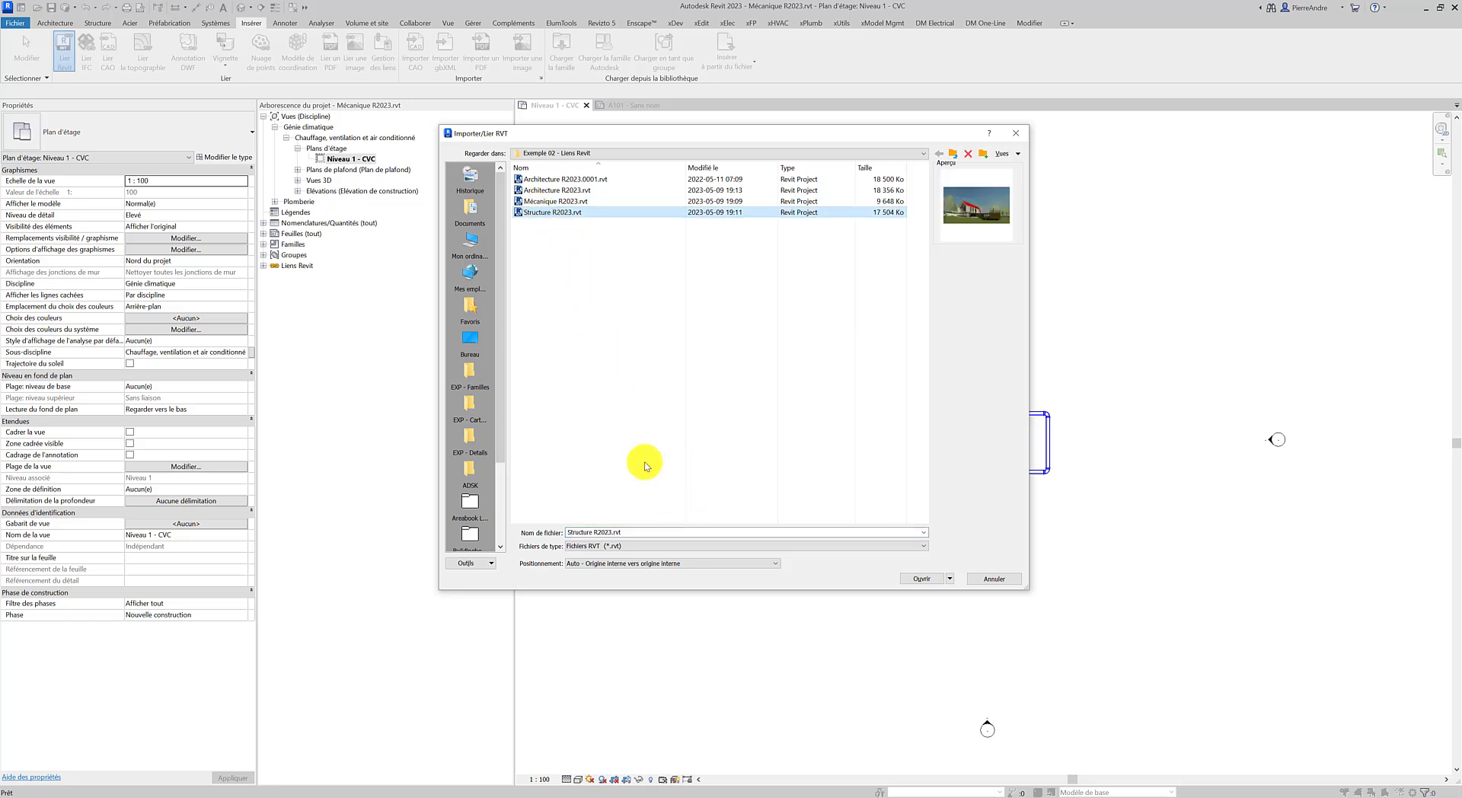
{"action": "left_click", "coordinate": [675, 565]}
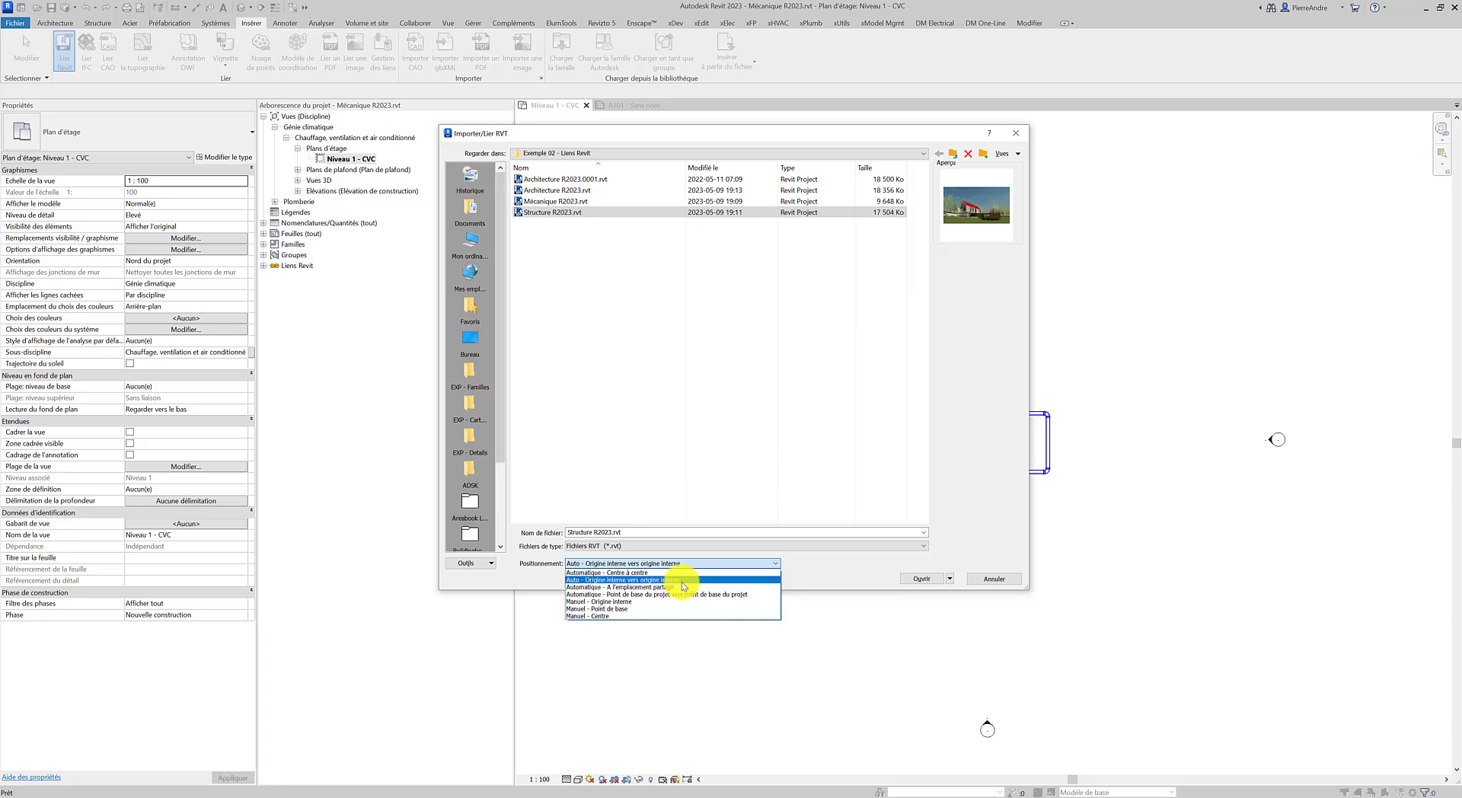
{"action": "left_click", "coordinate": [681, 580]}
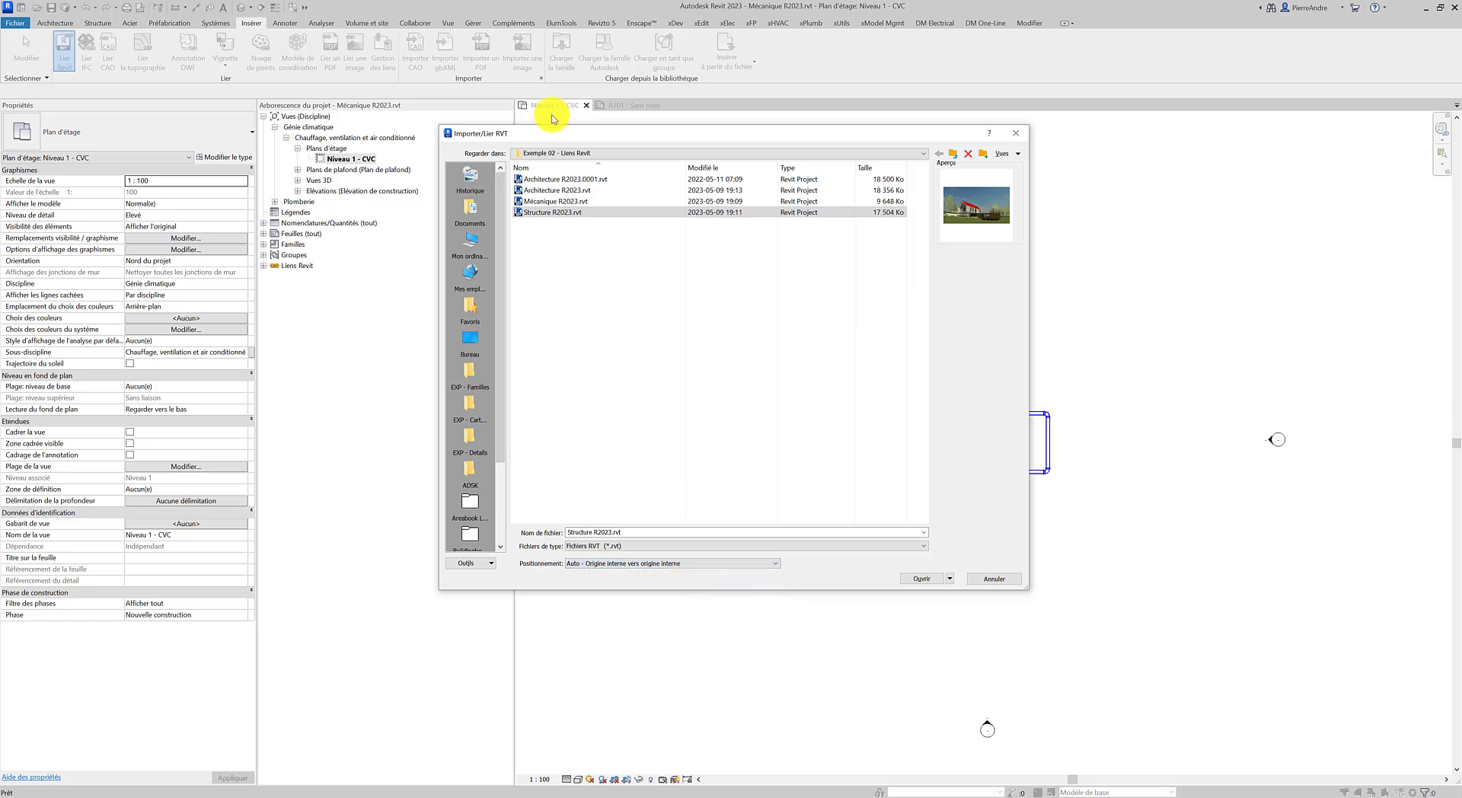
{"action": "left_click", "coordinate": [924, 578]}
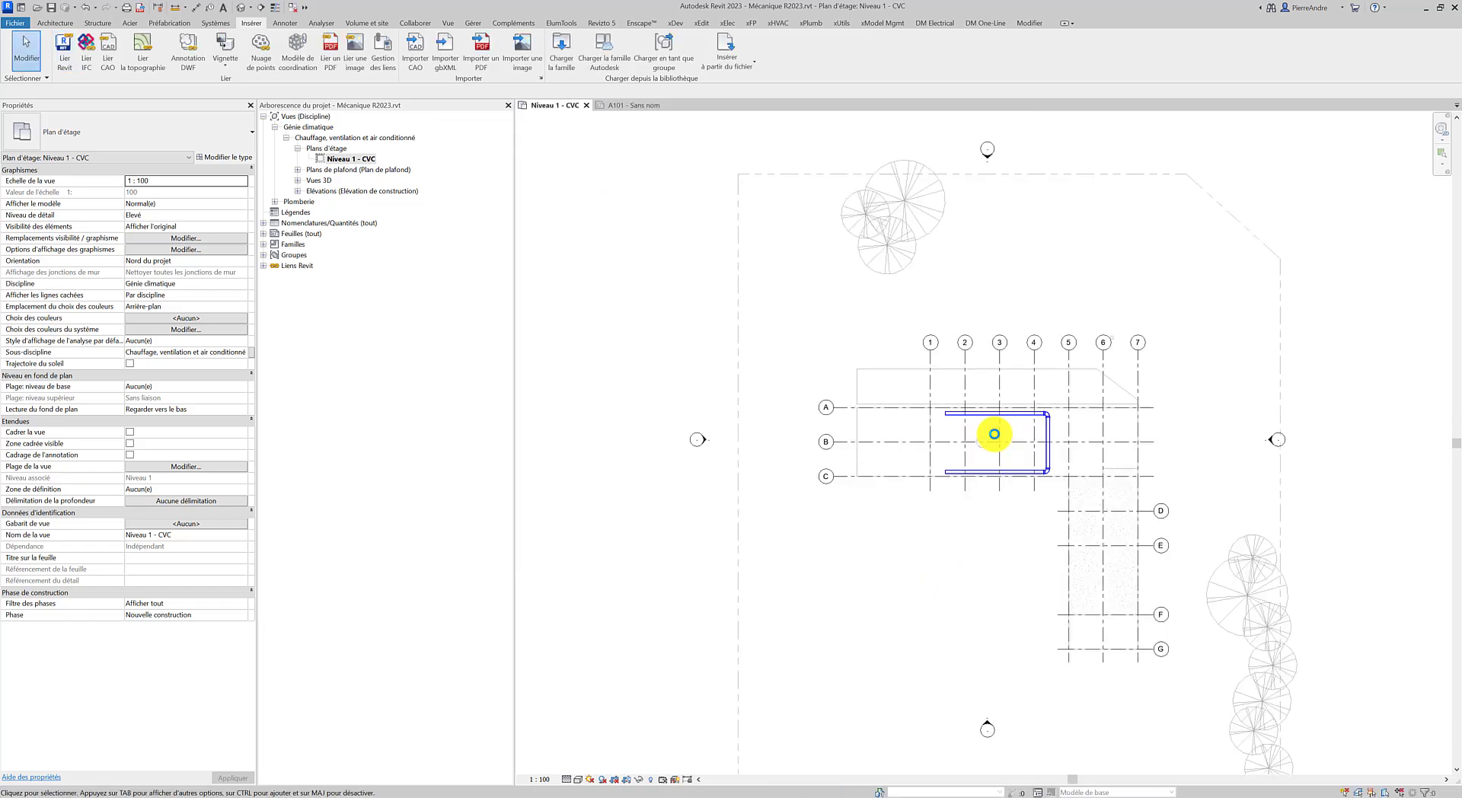
Link the Revit model Architecture R2023.rvt with the positioning Auto - Origine interne vers origine interne.
{"action": "left_click", "coordinate": [64, 49]}
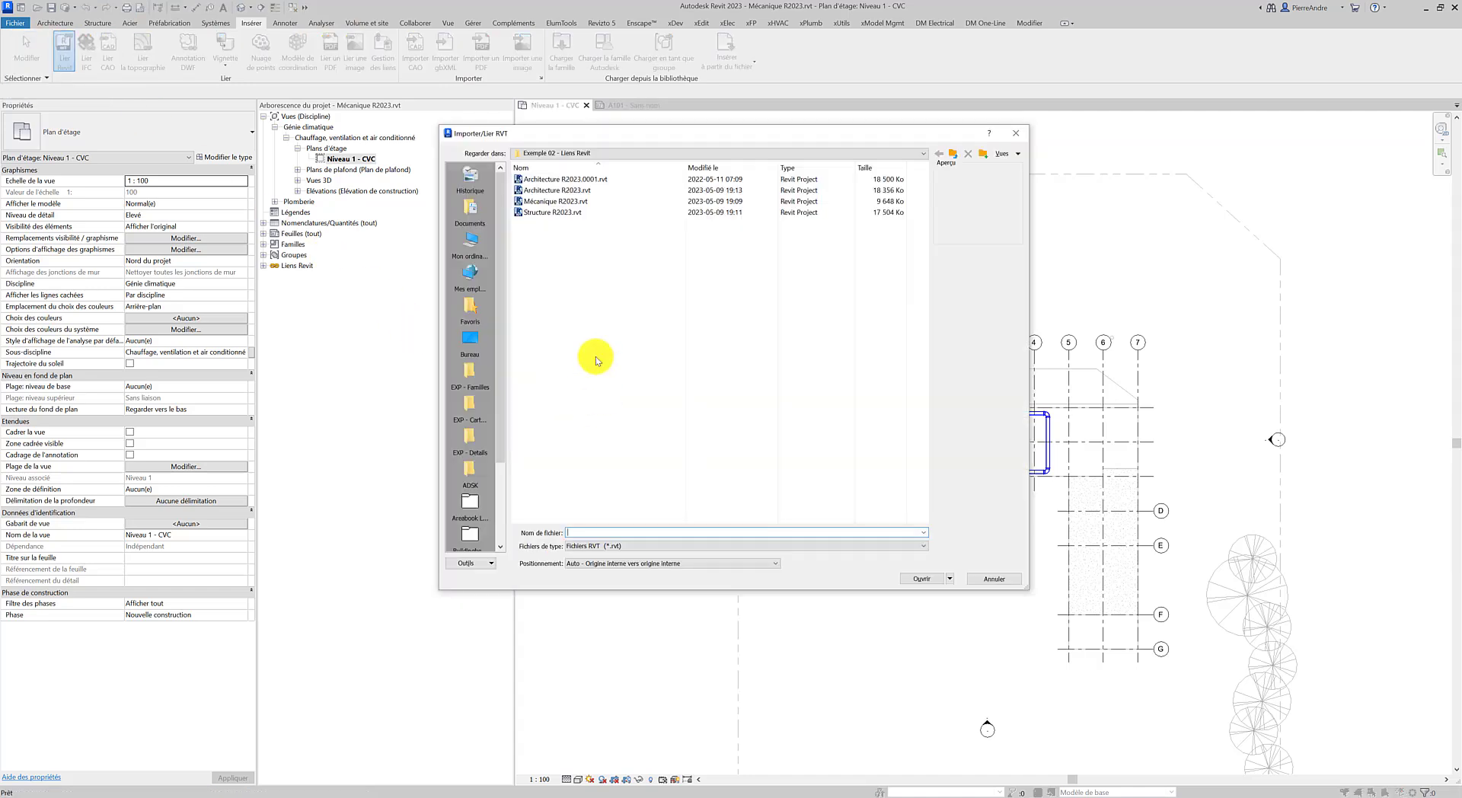
{"action": "left_click", "coordinate": [573, 192]}
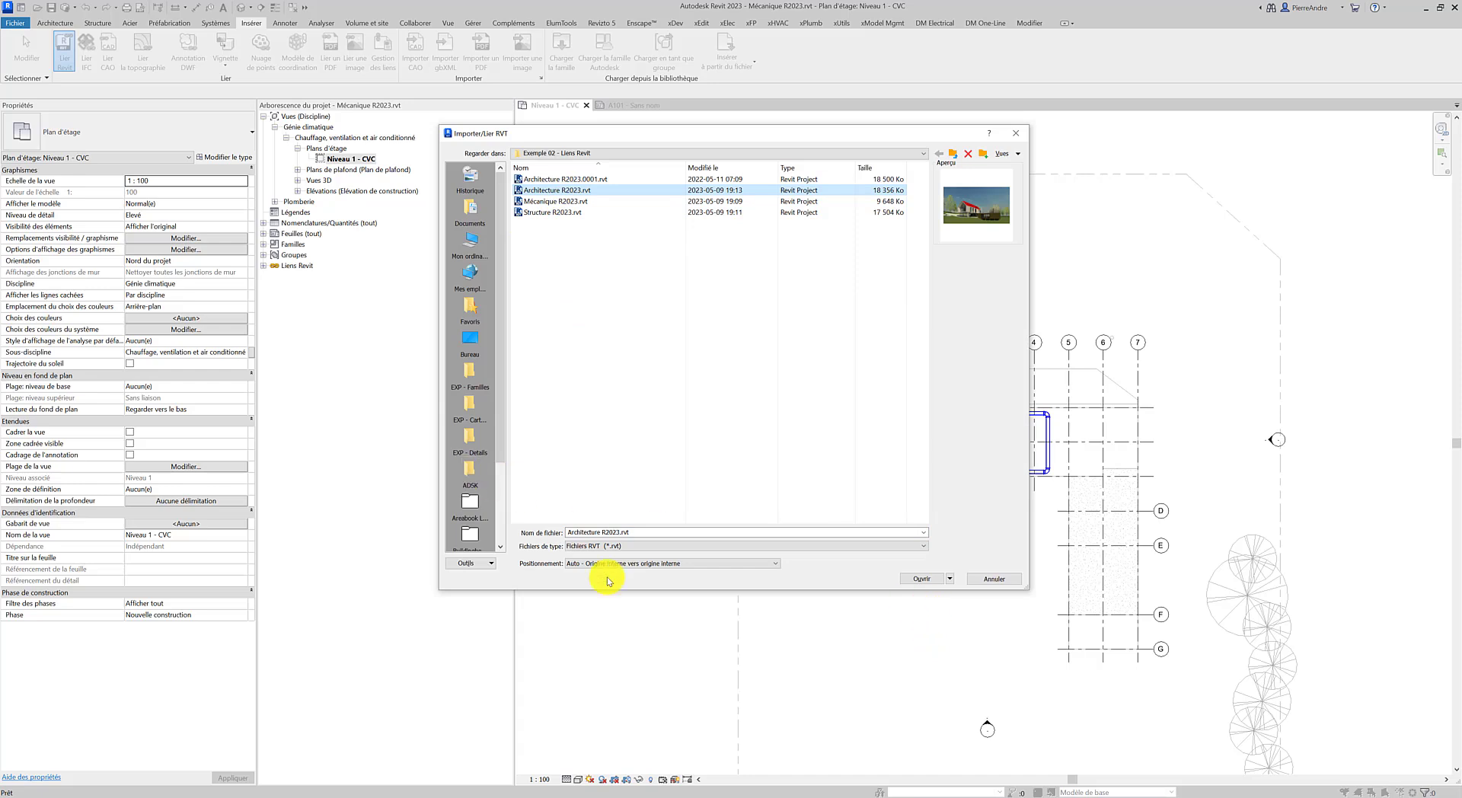
{"action": "left_click", "coordinate": [921, 580]}
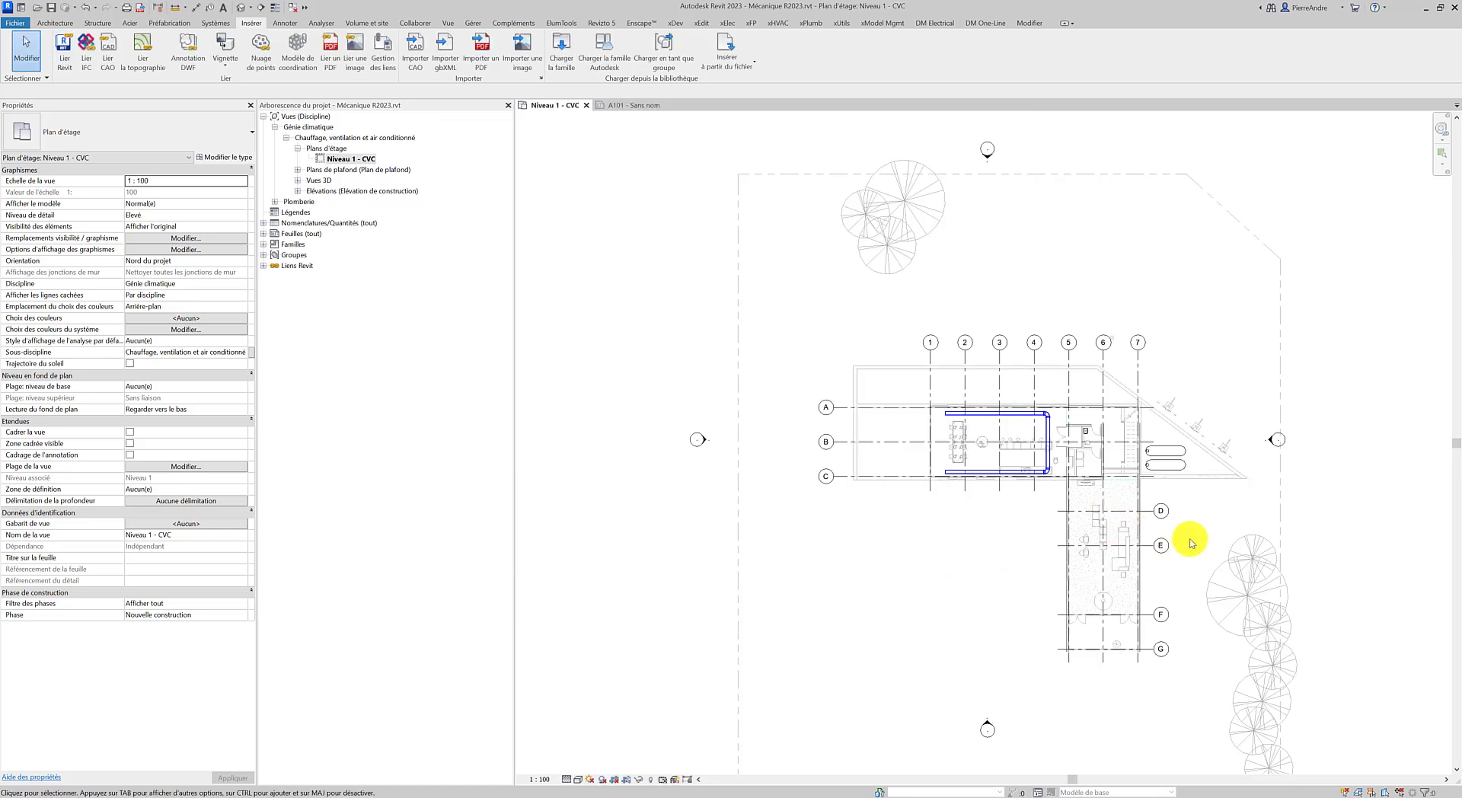
Select the linked Structure R2023 model in the floor plan to examine its extent, and clear the selection.
{"action": "scroll", "coordinate": [1196, 543], "scroll_direction": "up", "scroll_amount": 2}
{"action": "middle_click_drag", "start_coordinate": [1202, 533], "coordinate": [1140, 480]}
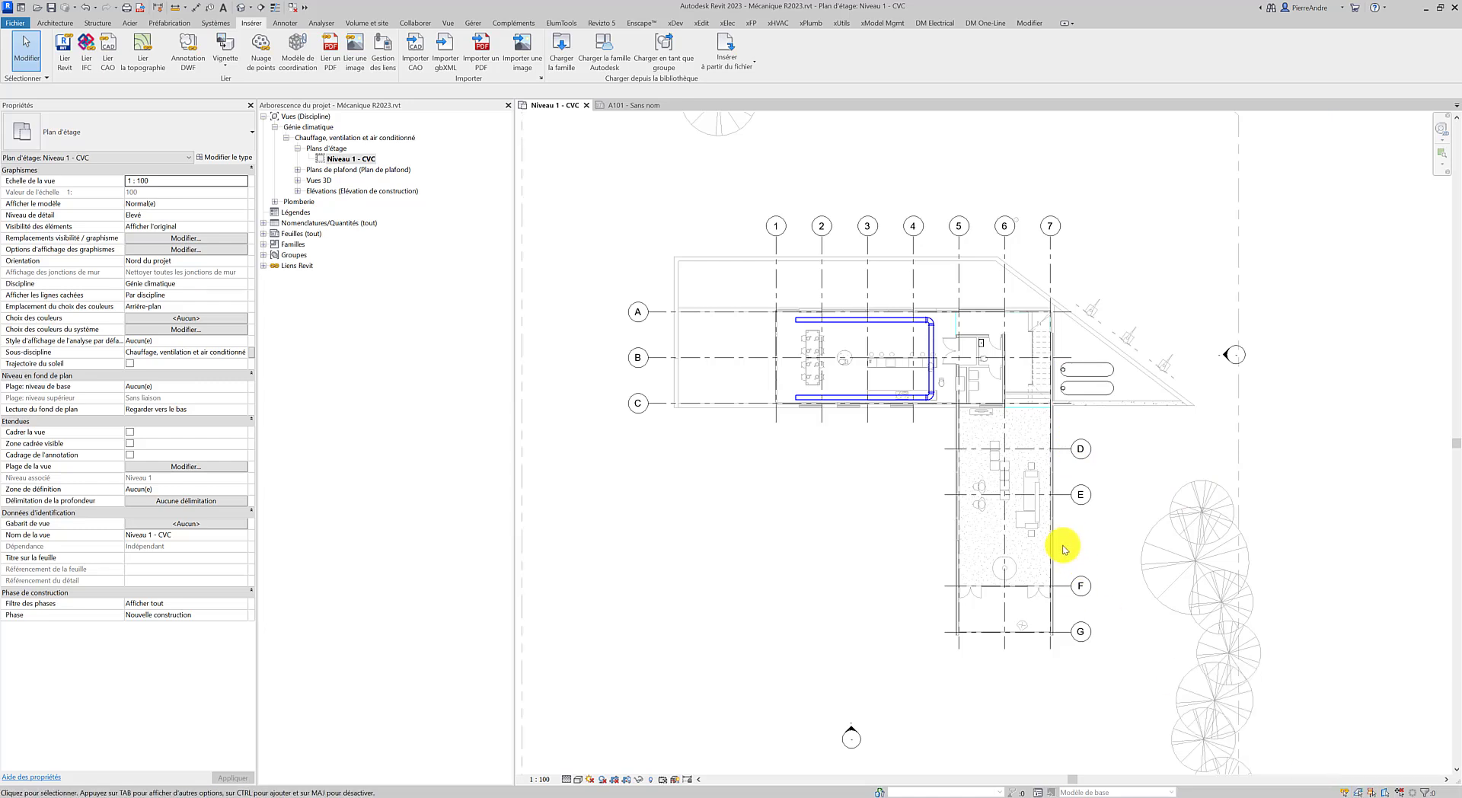
{"action": "left_click", "coordinate": [973, 518]}
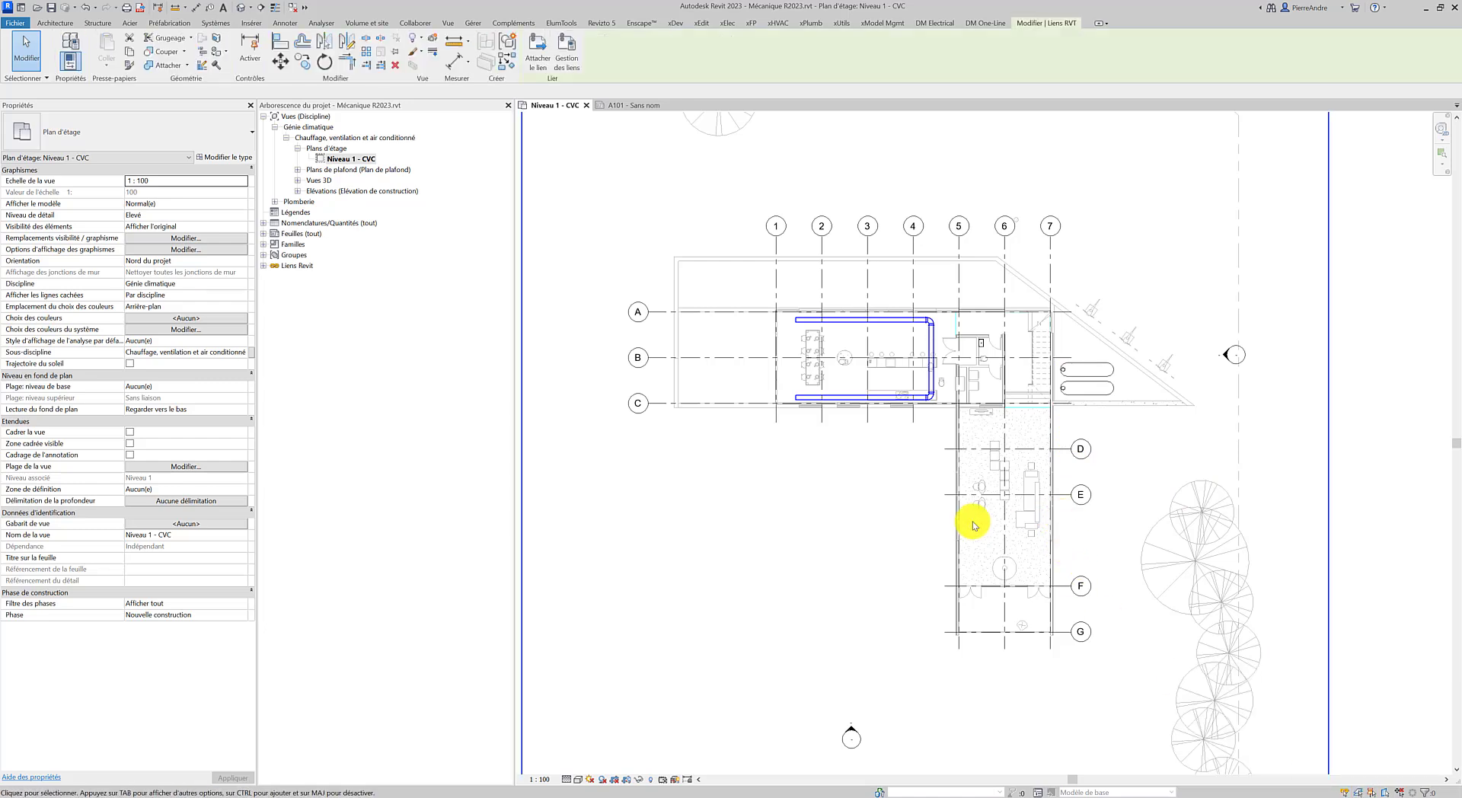
{"action": "left_click", "coordinate": [859, 491]}
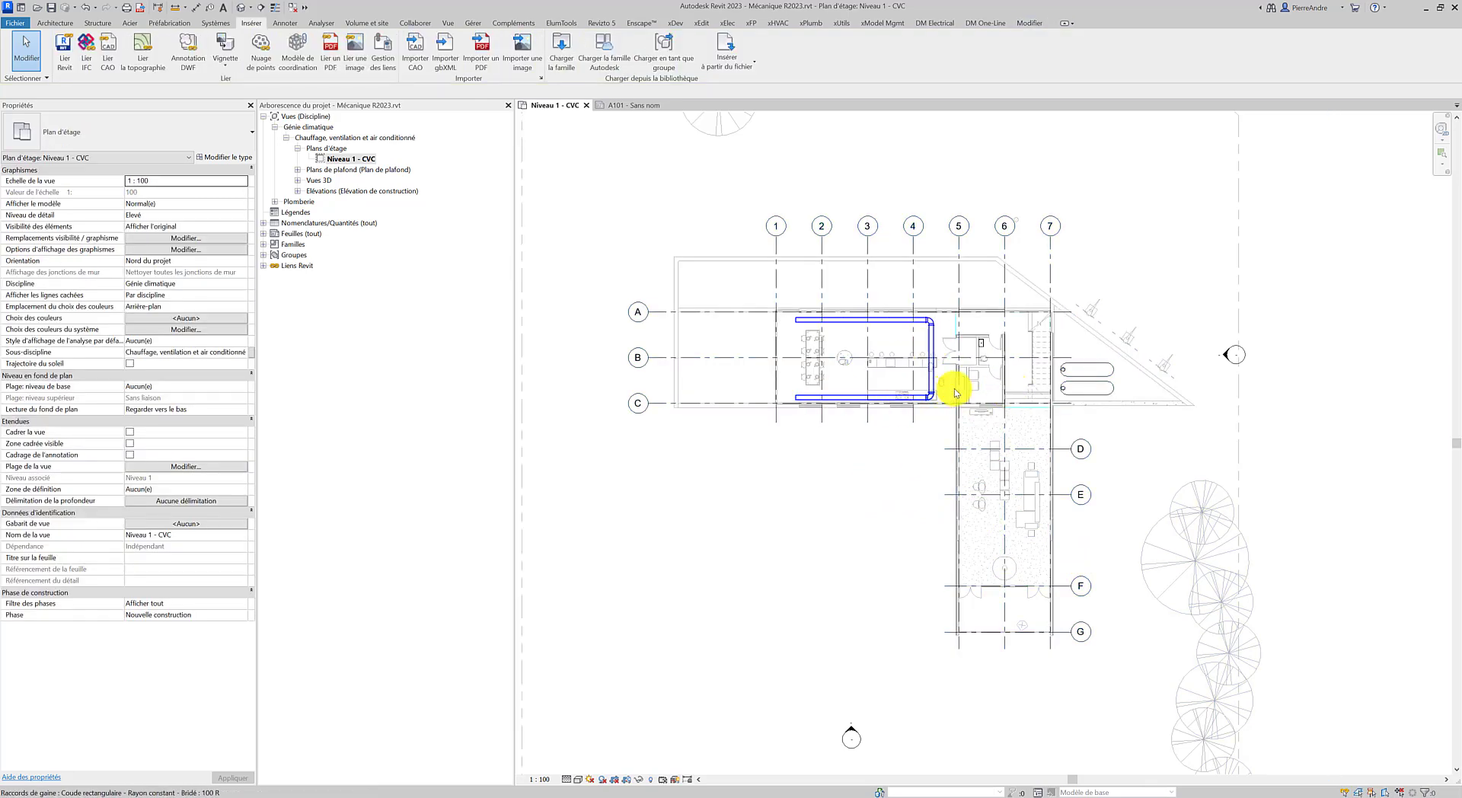
{"action": "left_click", "coordinate": [979, 313]}
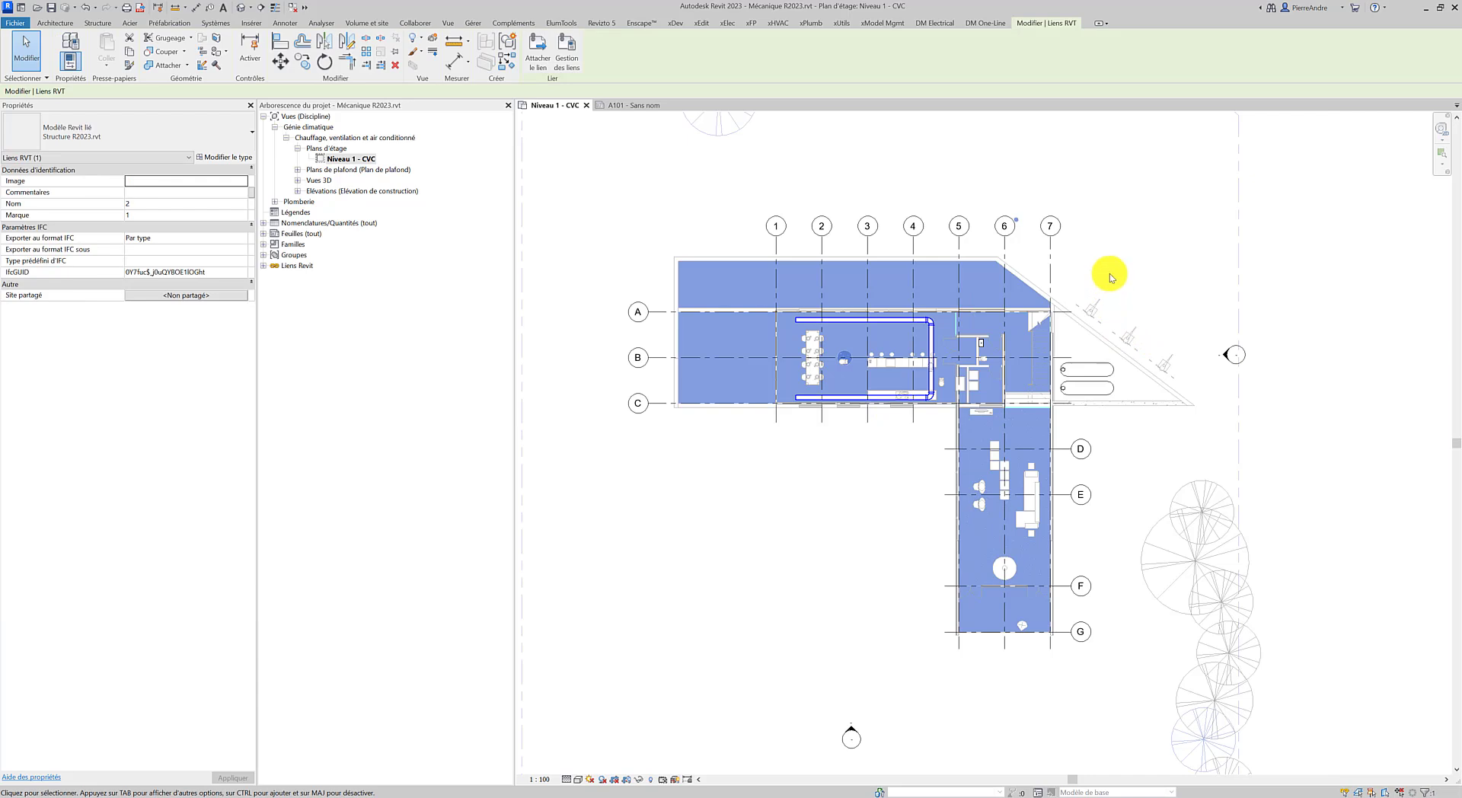
{"action": "left_click", "coordinate": [831, 535]}
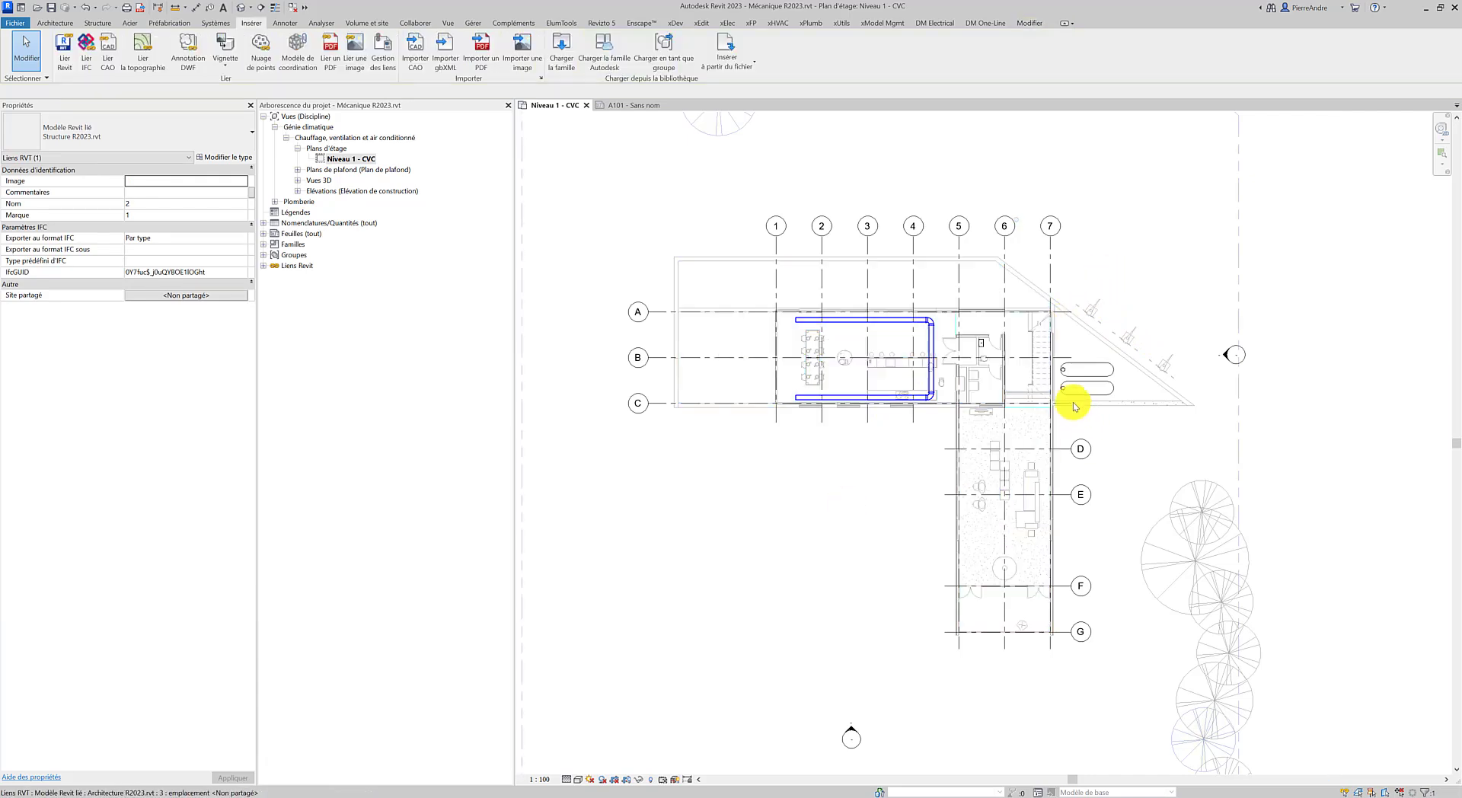
Try moving the linked Architecture R2023 model off its grid alignment and undo the move.
{"action": "left_click", "coordinate": [967, 308]}
{"action": "left_click_drag", "start_coordinate": [967, 309], "coordinate": [1005, 287]}
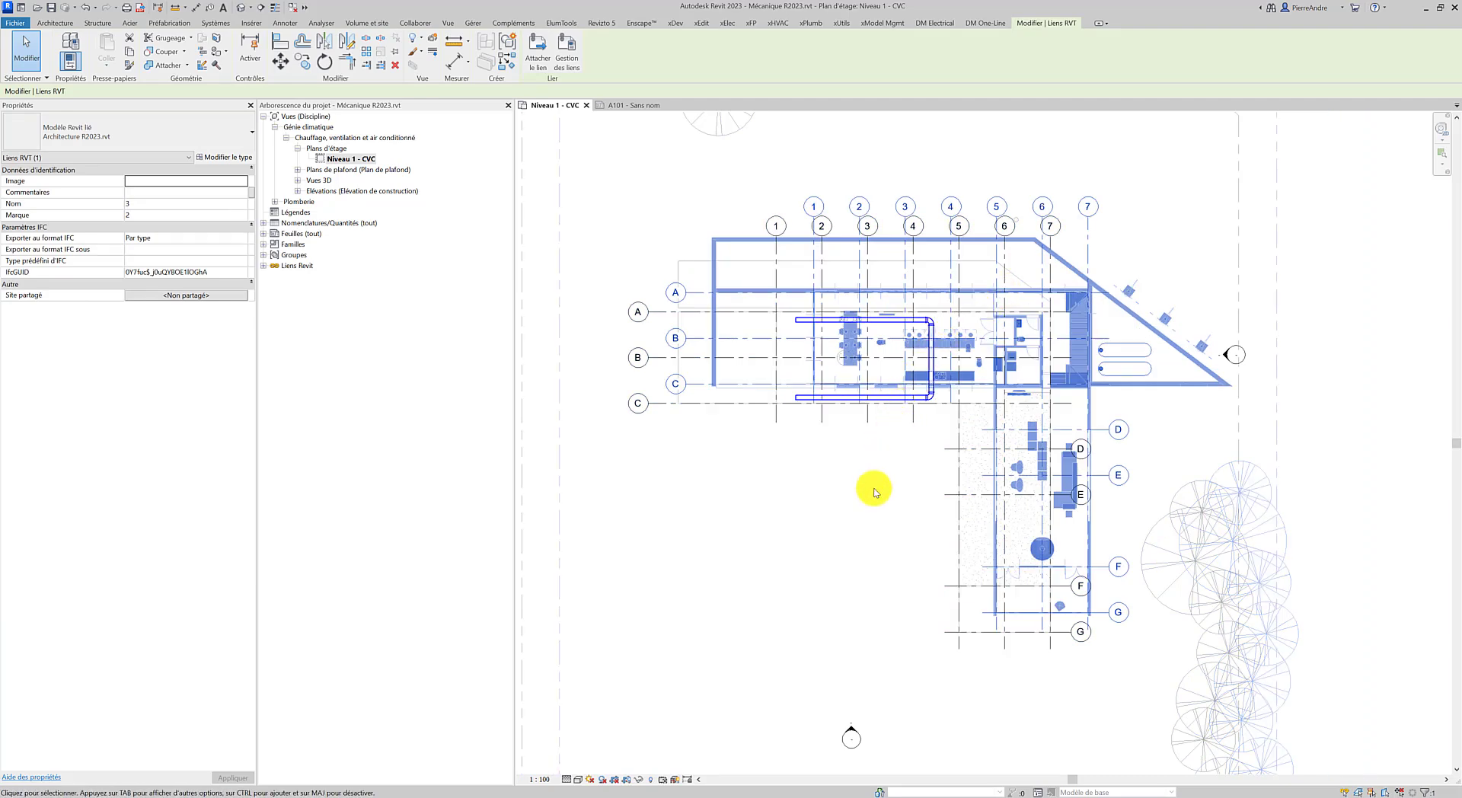
{"action": "key", "text": "ctrl+z"}
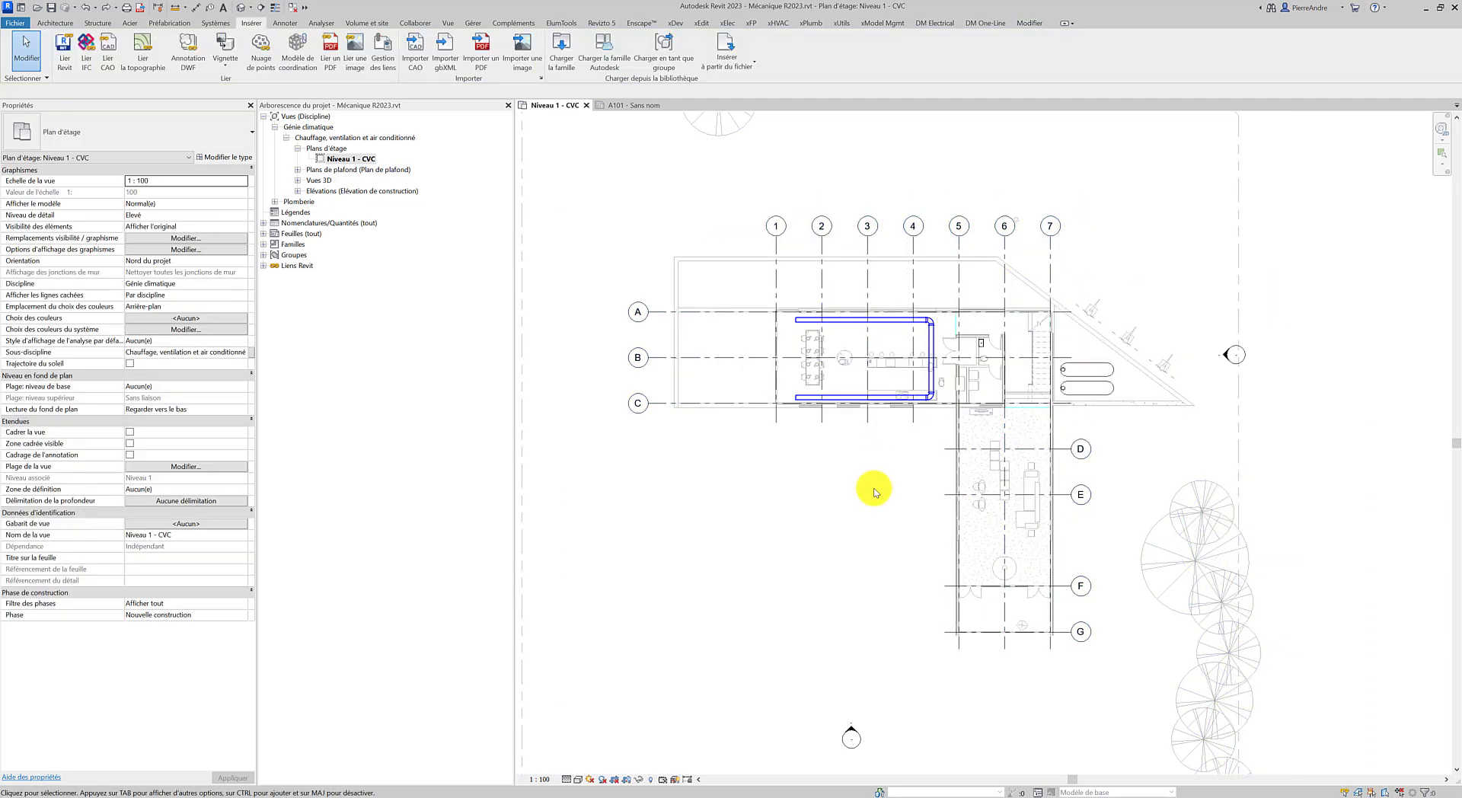
Pin the linked Architecture R2023 model in place.
{"action": "left_click", "coordinate": [1021, 275]}
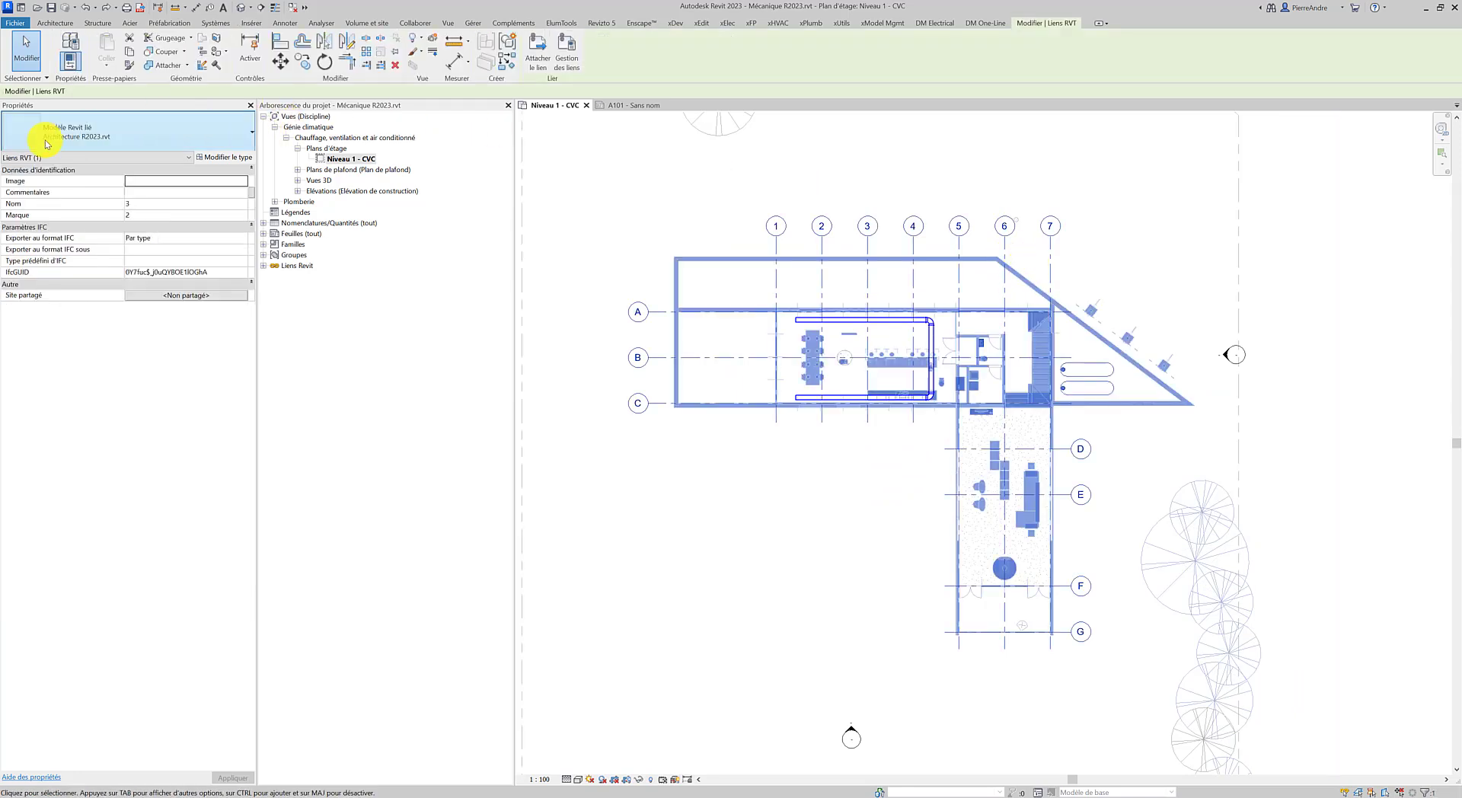
{"action": "left_click", "coordinate": [394, 55]}
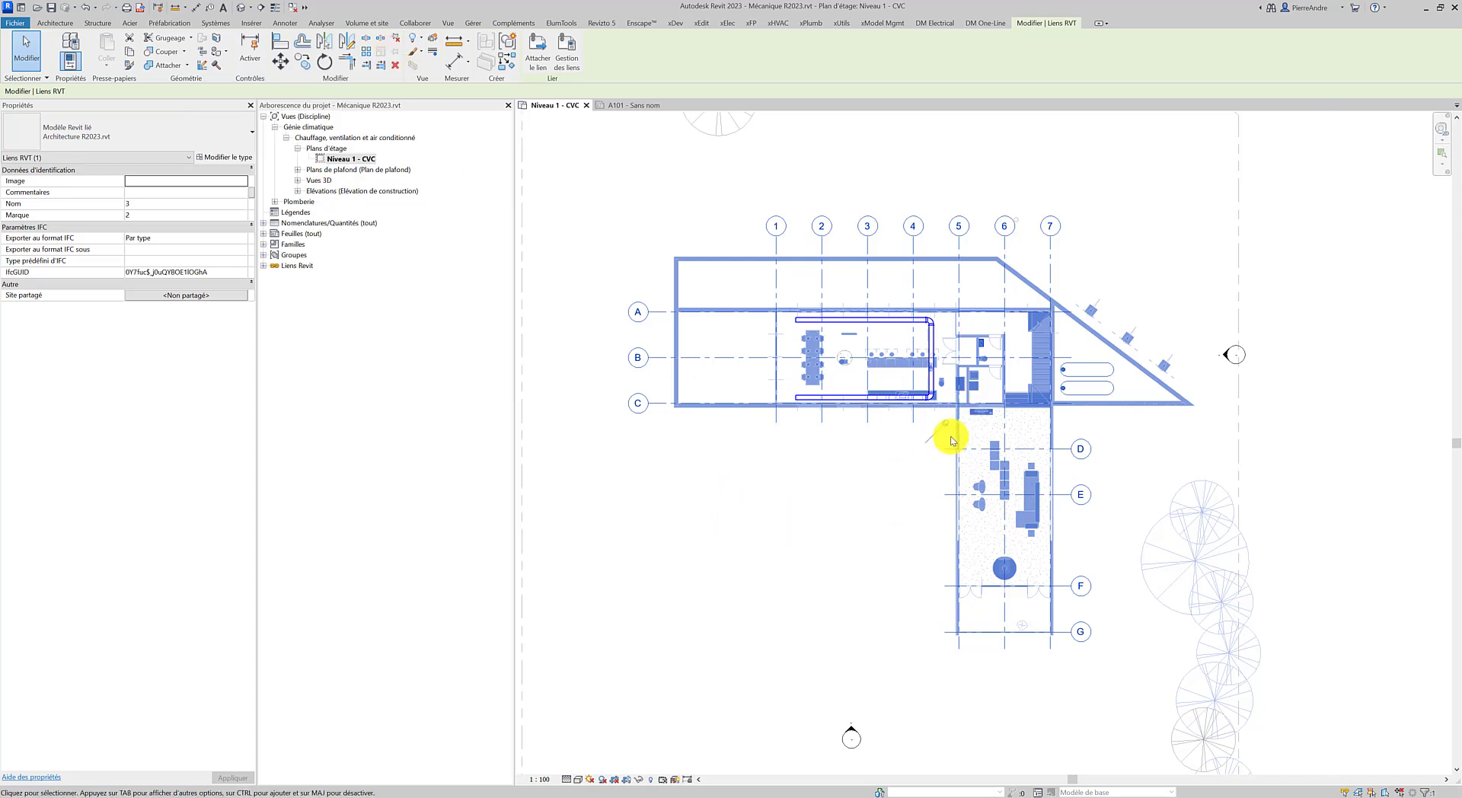
{"action": "left_click", "coordinate": [904, 466]}
Try moving the linked Structure R2023 model away from the architecture grids and undo the move.
{"action": "left_click", "coordinate": [975, 260]}
{"action": "left_click_drag", "start_coordinate": [976, 259], "coordinate": [1021, 227]}
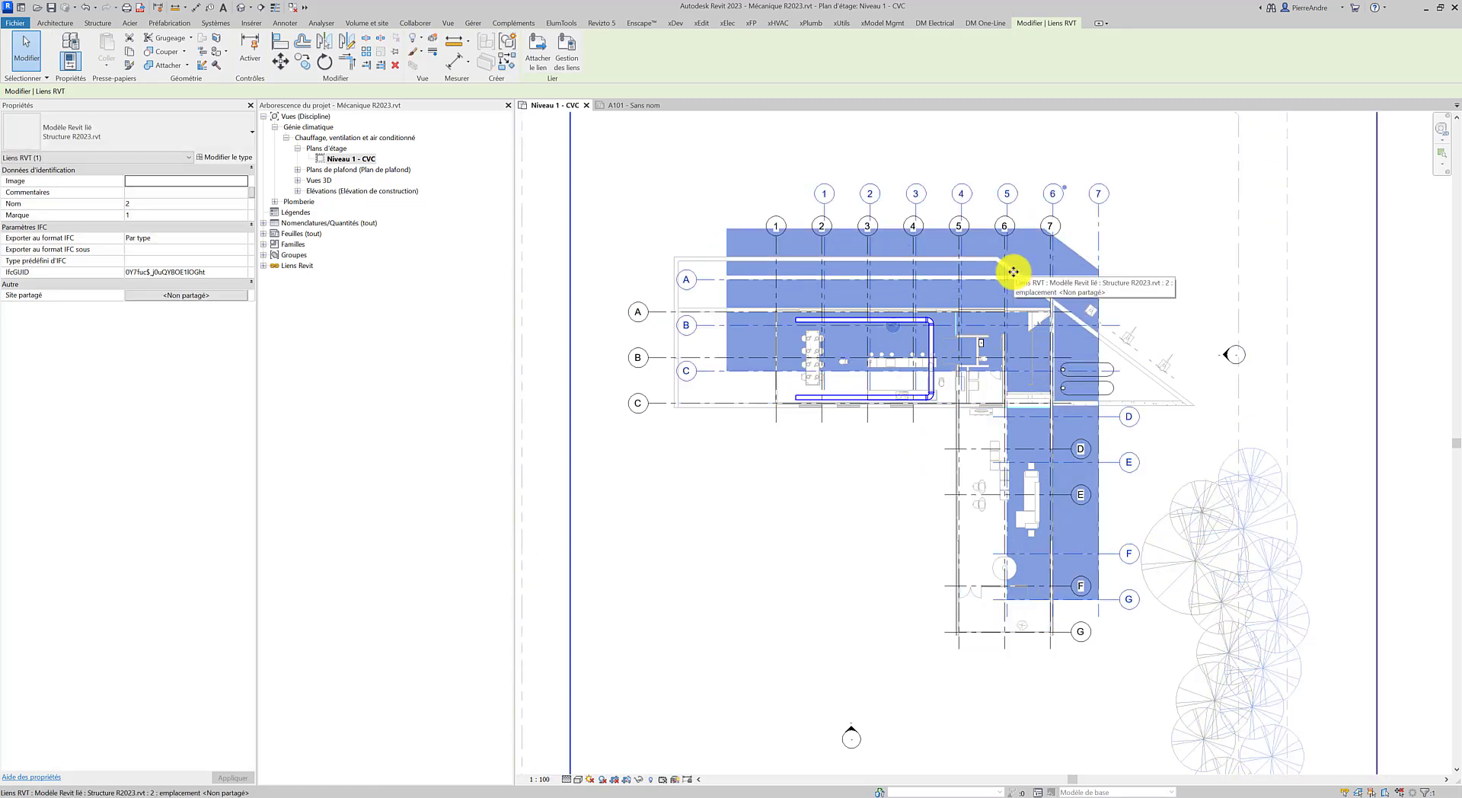
{"action": "key", "text": "ctrl+z"}
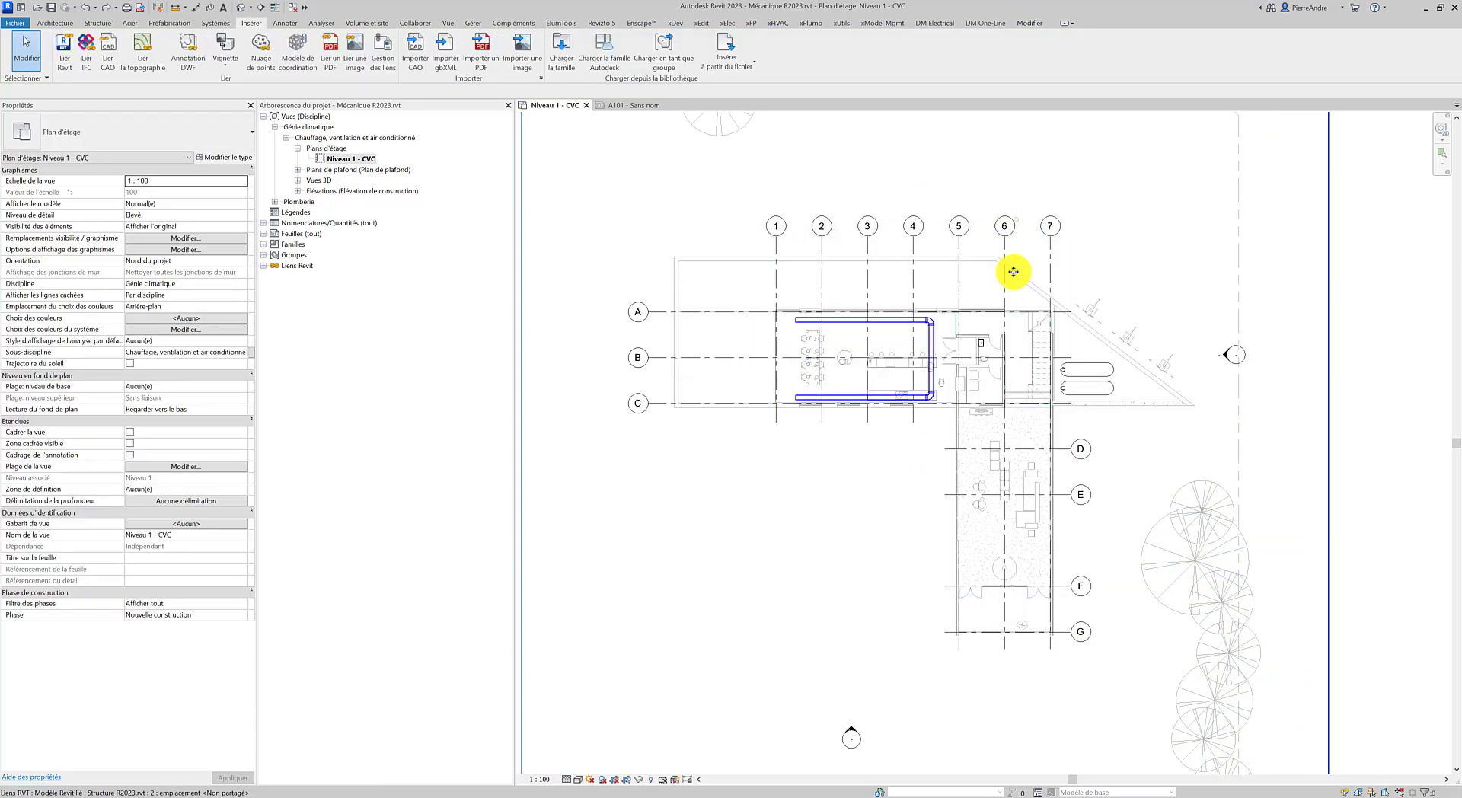
Pin the linked Structure R2023 model in place.
{"action": "left_click", "coordinate": [1014, 272]}
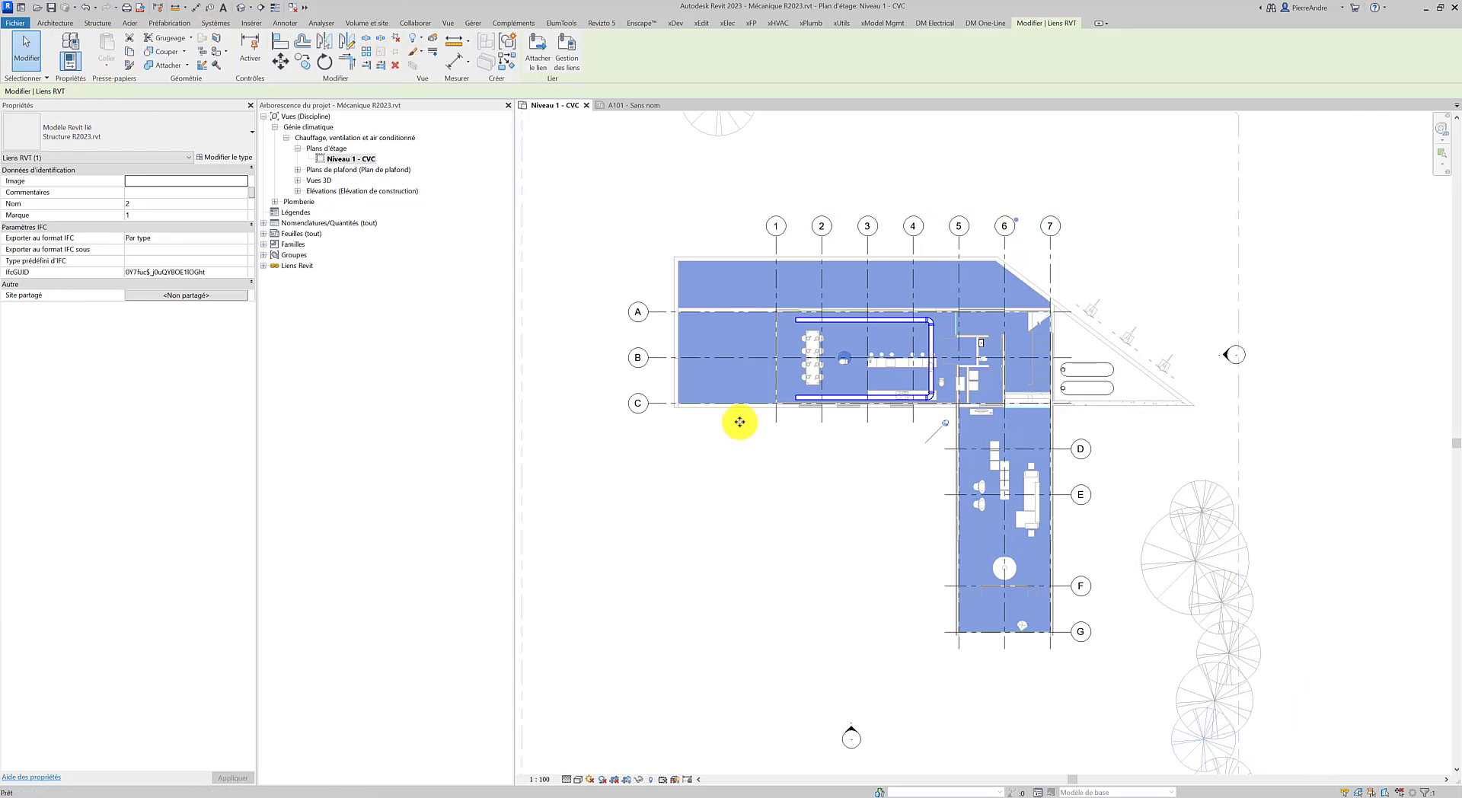
{"action": "left_click", "coordinate": [820, 510]}
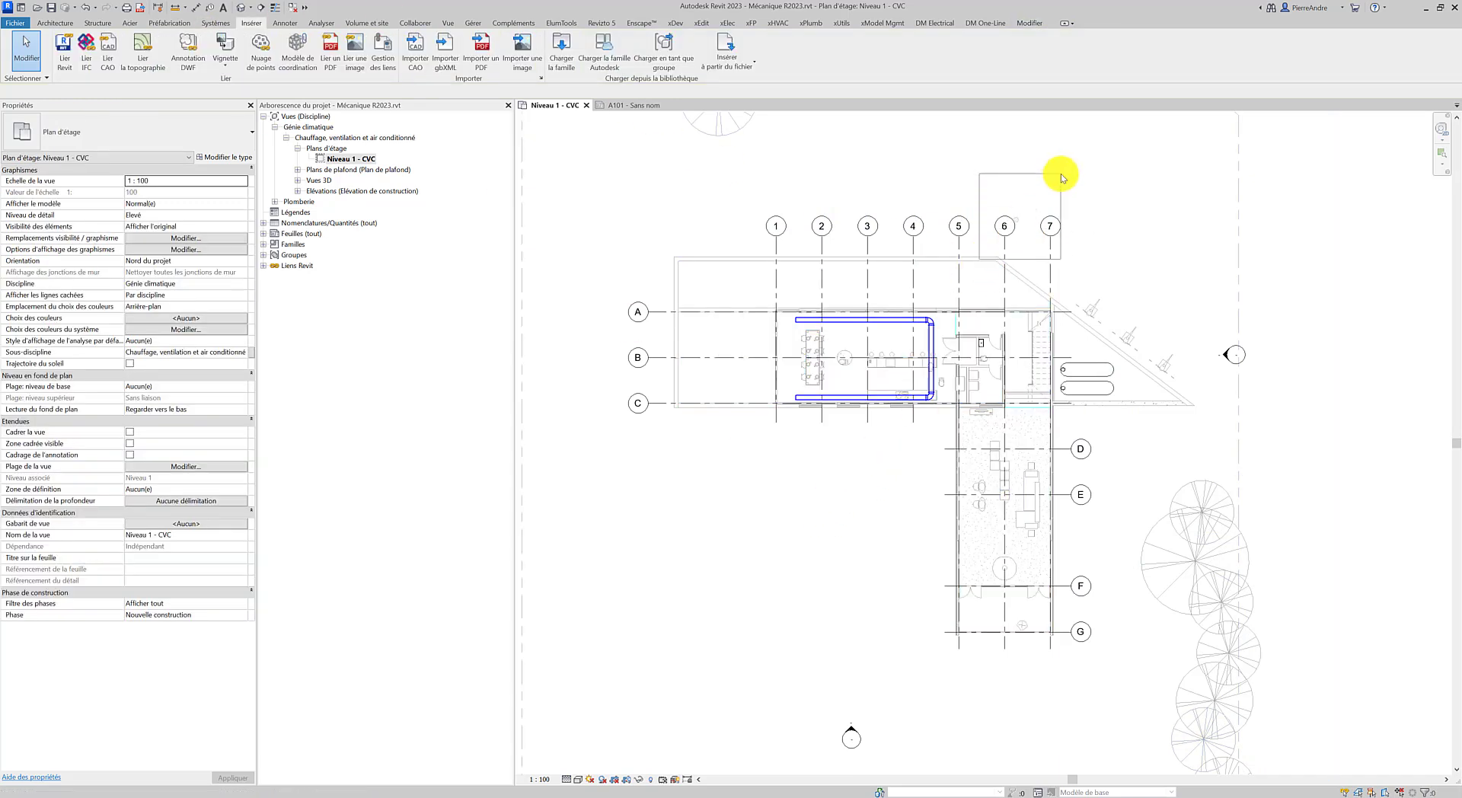
Try to move the pinned Architecture R2023 link with the Move command.
{"action": "left_click", "coordinate": [989, 253]}
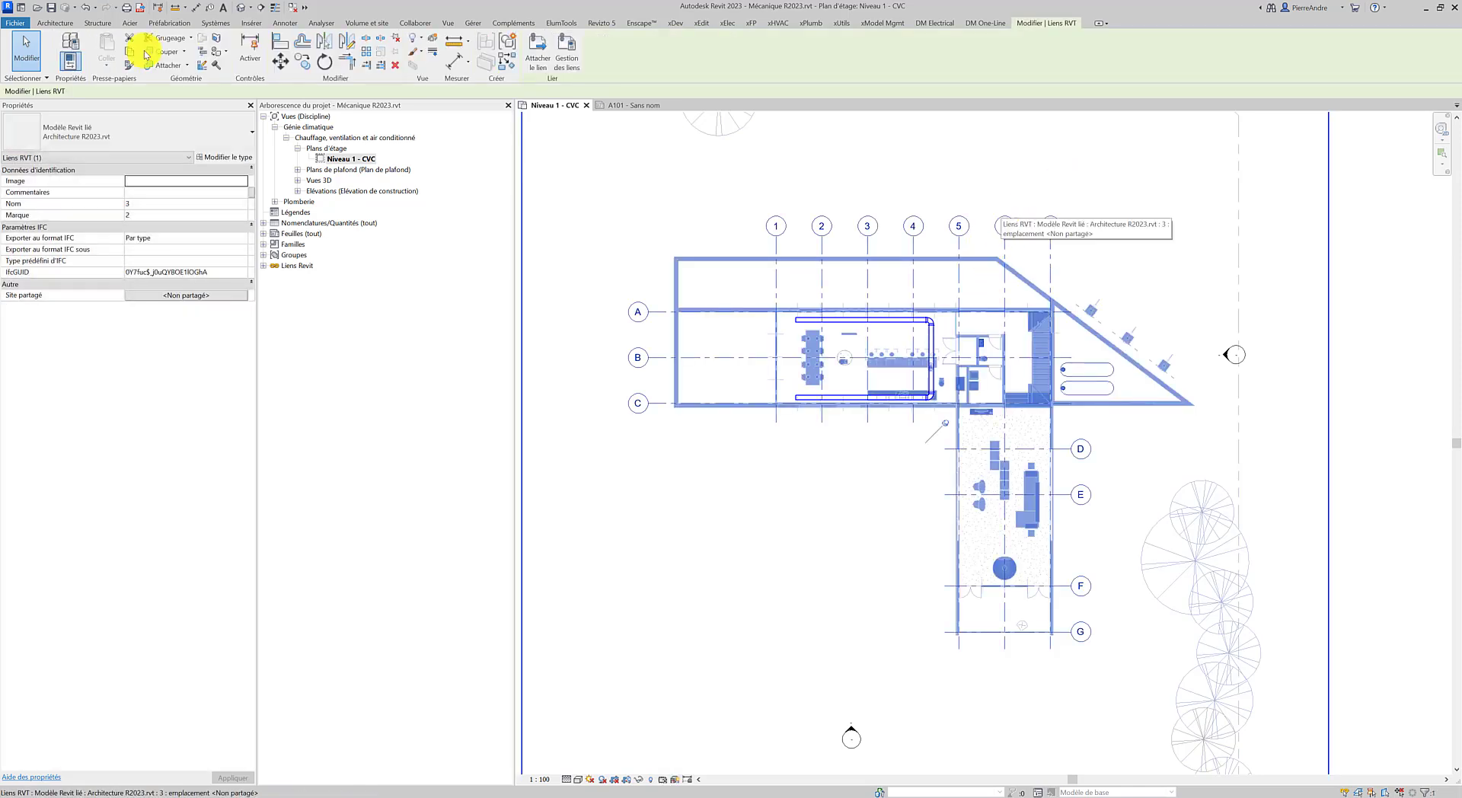
{"action": "left_click", "coordinate": [276, 63]}
{"action": "left_click", "coordinate": [726, 284]}
{"action": "left_click", "coordinate": [750, 227]}
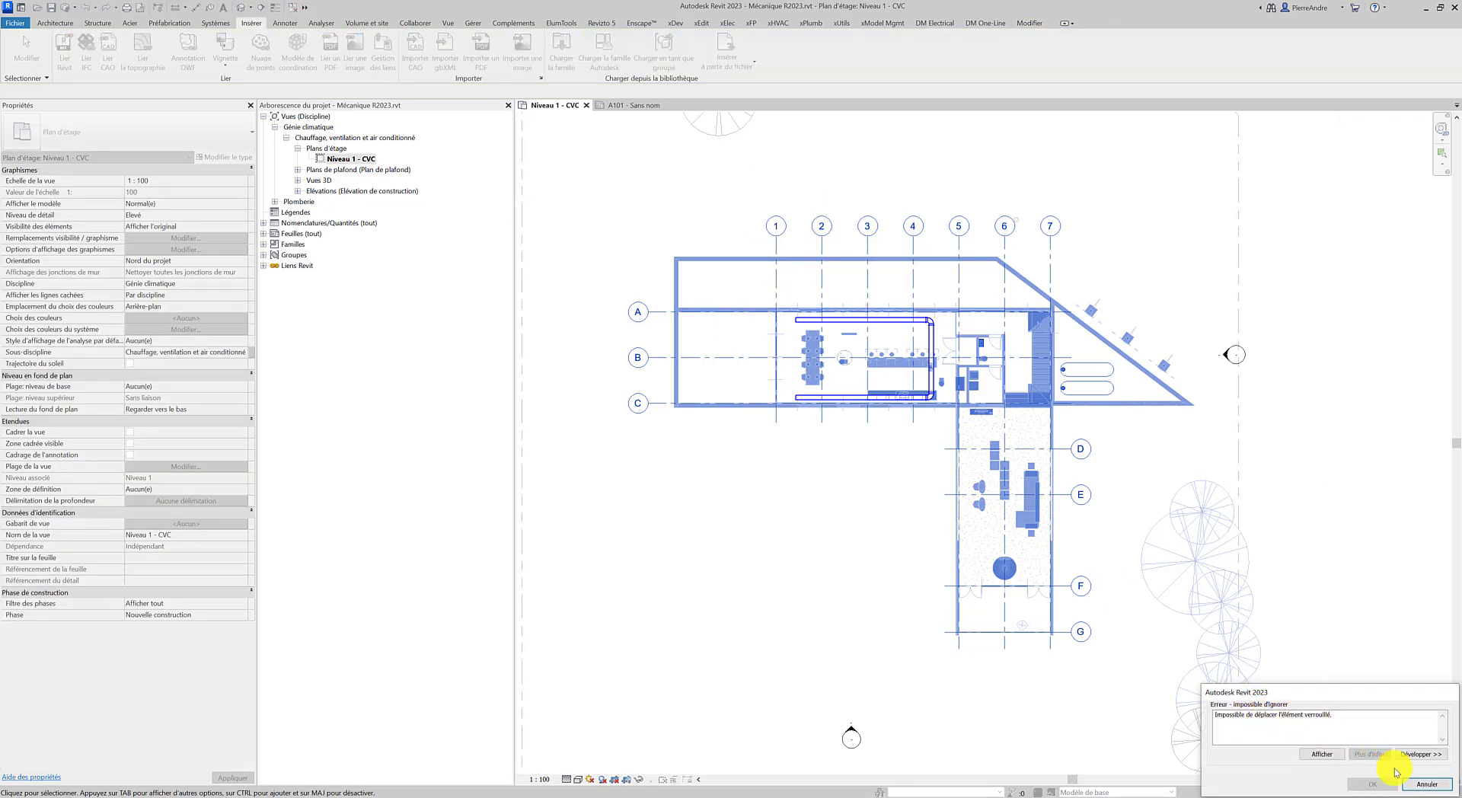
{"action": "left_click", "coordinate": [1421, 786]}
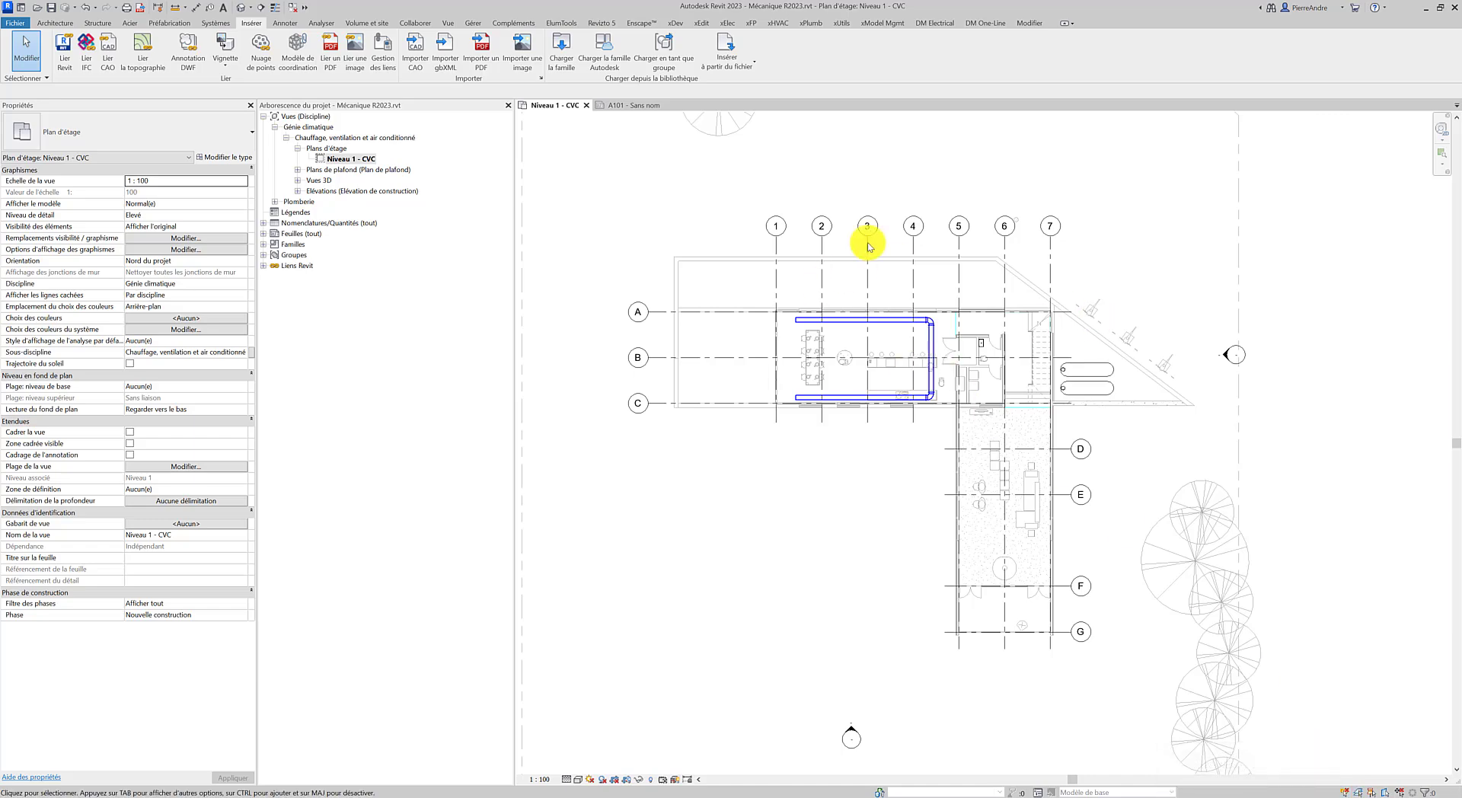
Test an area selection over the north end of the supply duct with link selection off, and clear the selection.
{"action": "scroll", "coordinate": [911, 433], "scroll_direction": "up", "scroll_amount": 4}
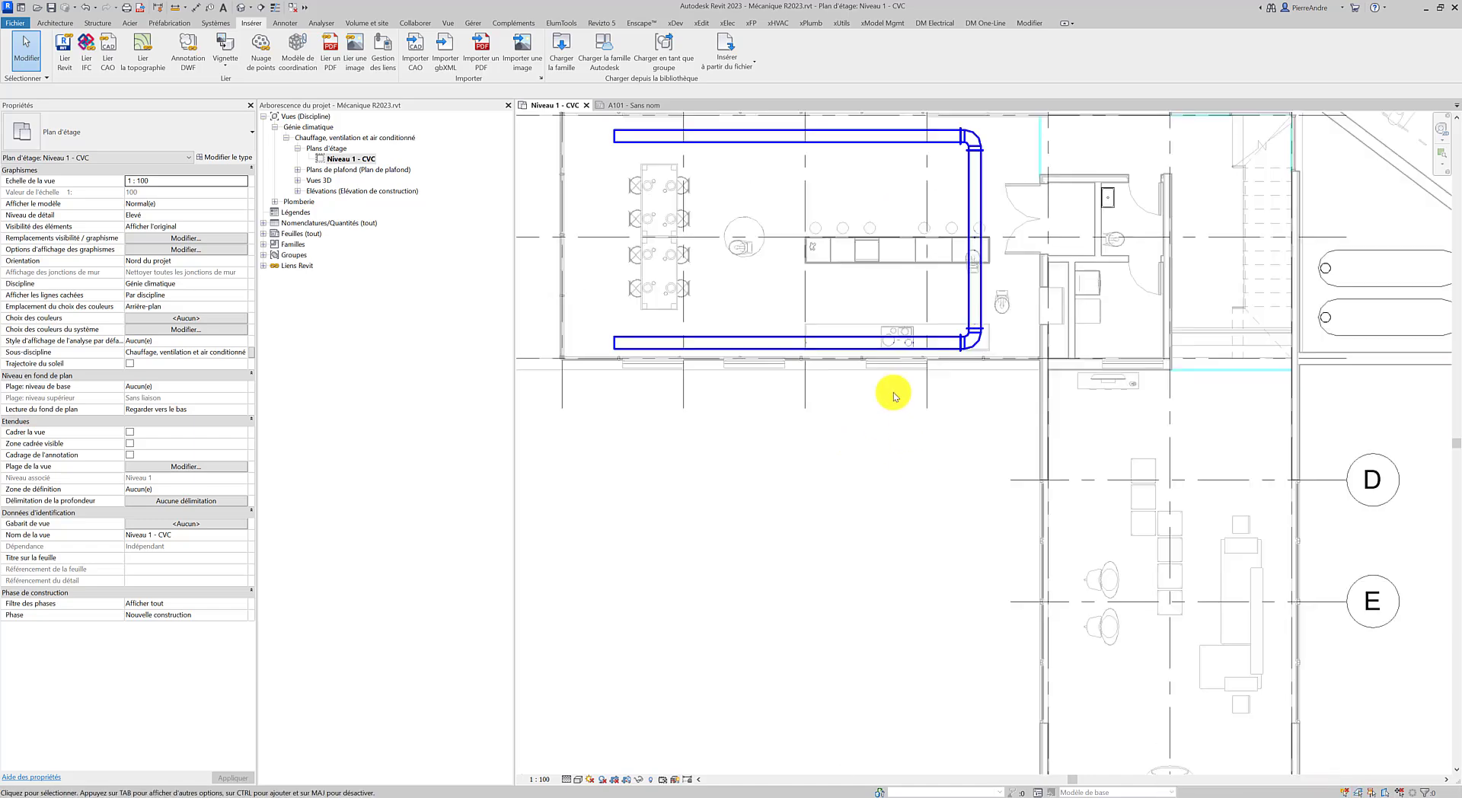
{"action": "scroll", "coordinate": [911, 432], "scroll_direction": "up", "scroll_amount": 1}
{"action": "middle_click_drag", "start_coordinate": [876, 410], "coordinate": [963, 610]}
{"action": "scroll", "coordinate": [963, 610], "scroll_direction": "down", "scroll_amount": 1}
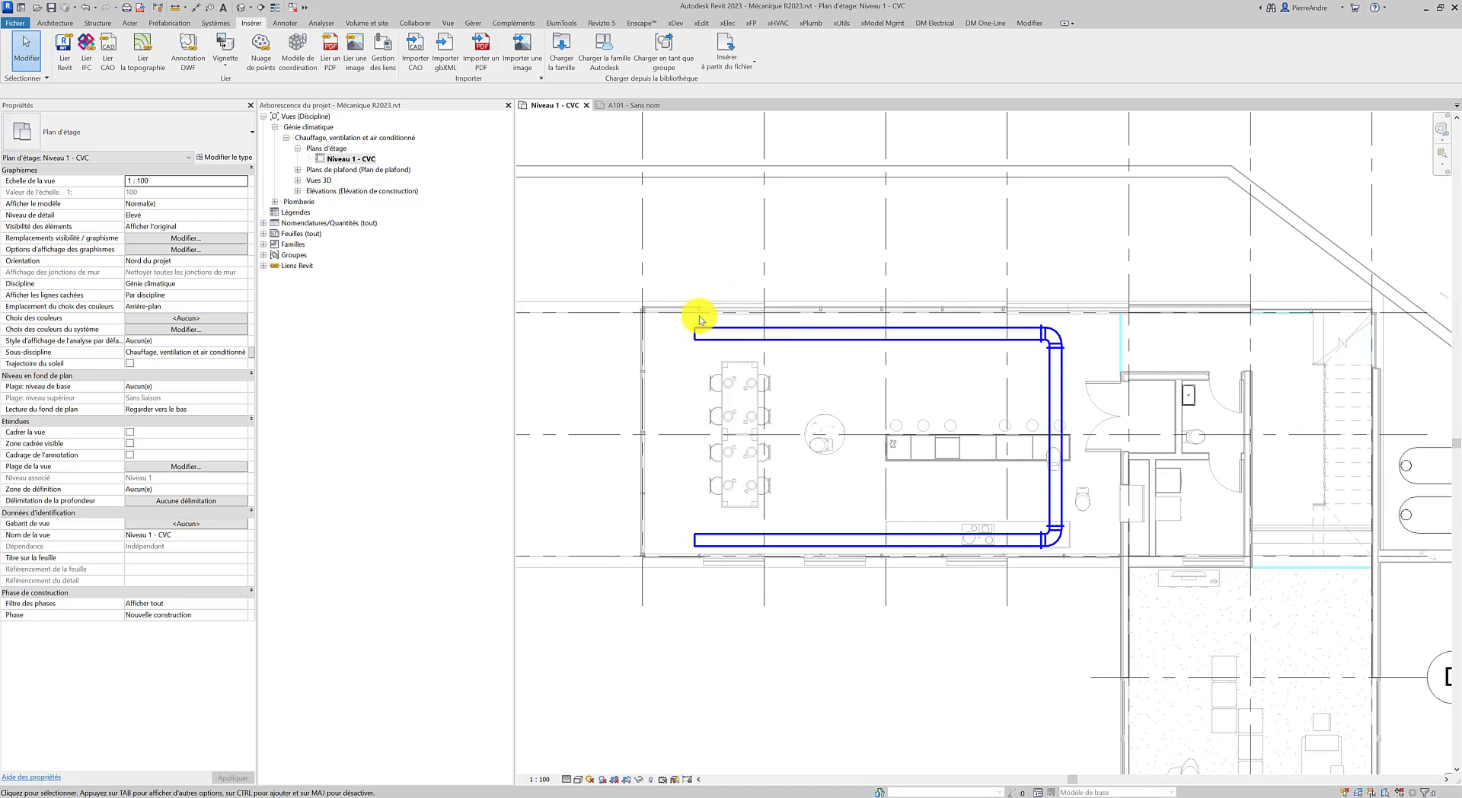
{"action": "left_click_drag", "start_coordinate": [808, 376], "coordinate": [621, 320]}
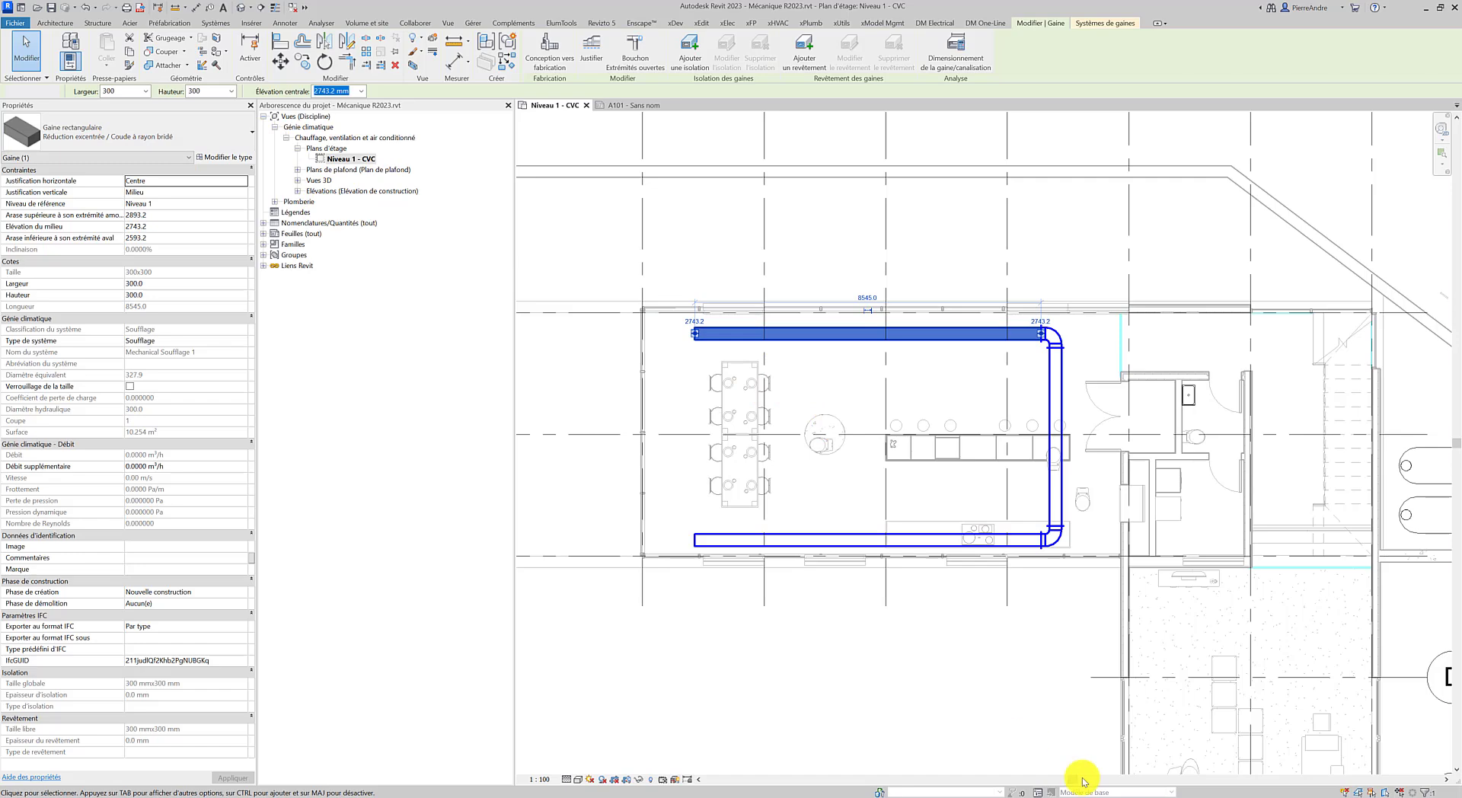
{"action": "key", "text": "Escape"}
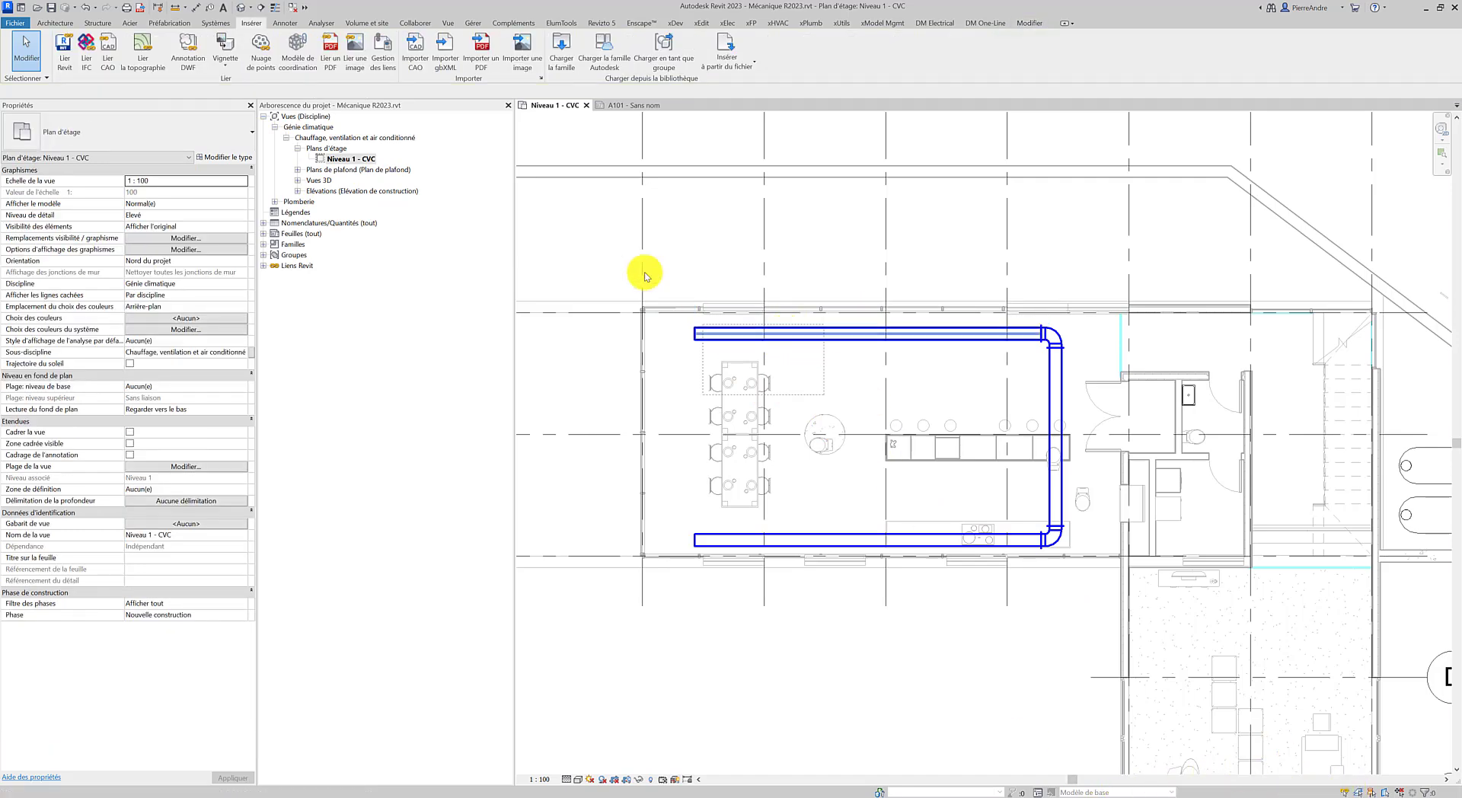
Inspect the categories captured by an area selection over the duct and linked models in the selection filter, and clear the selection.
{"action": "left_click", "coordinate": [568, 196]}
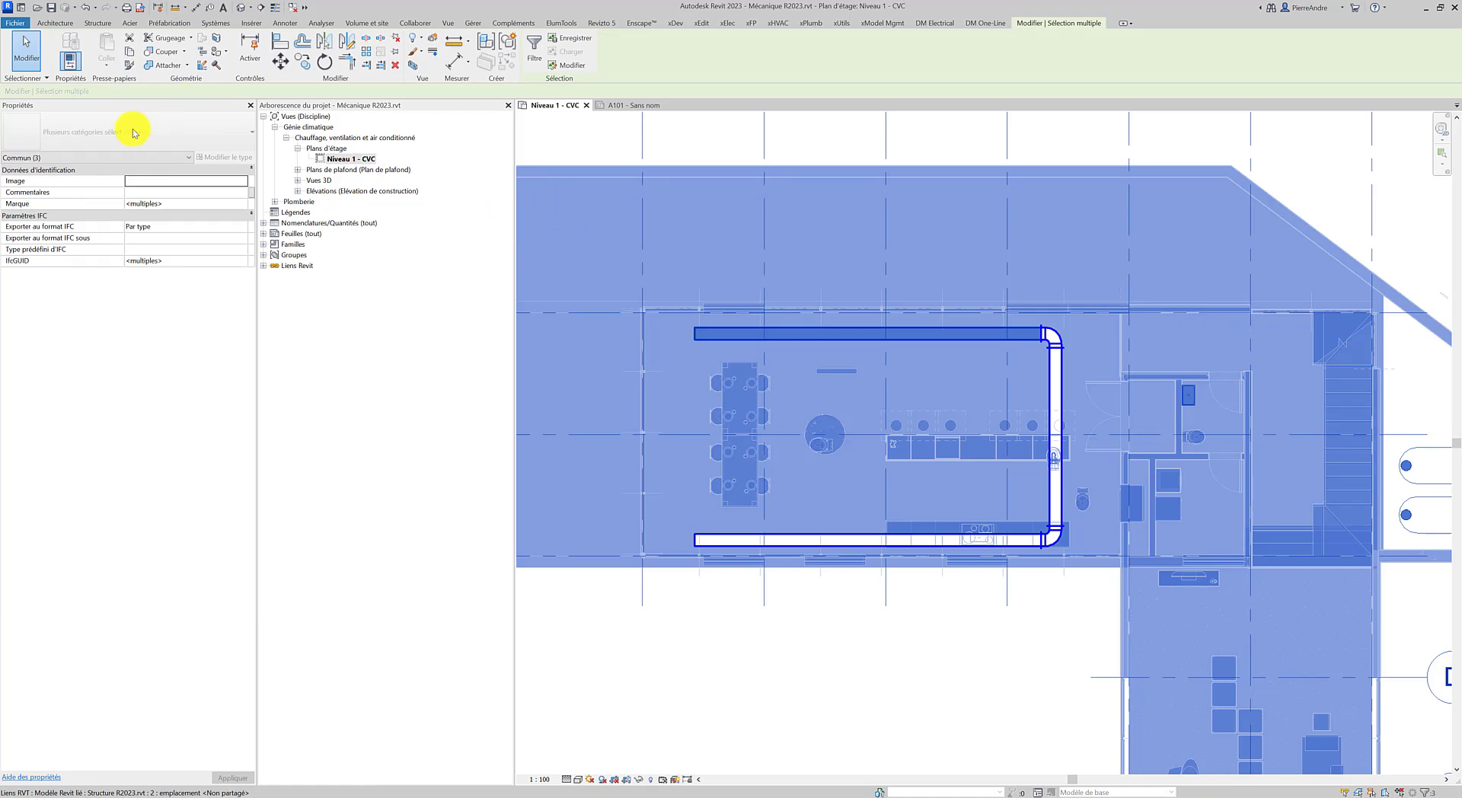
{"action": "left_click", "coordinate": [534, 47]}
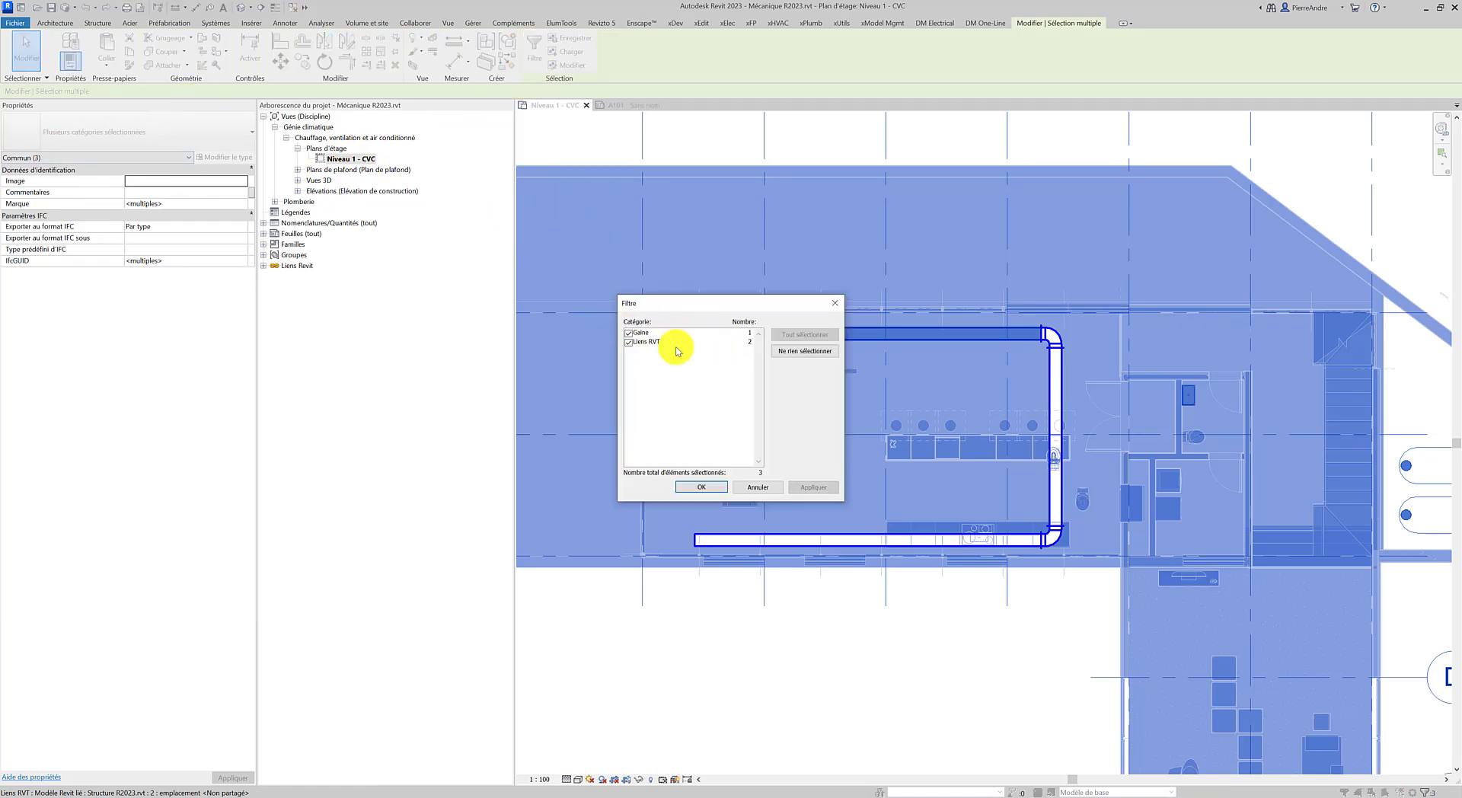
{"action": "left_click", "coordinate": [753, 489]}
{"action": "key", "text": "Escape"}
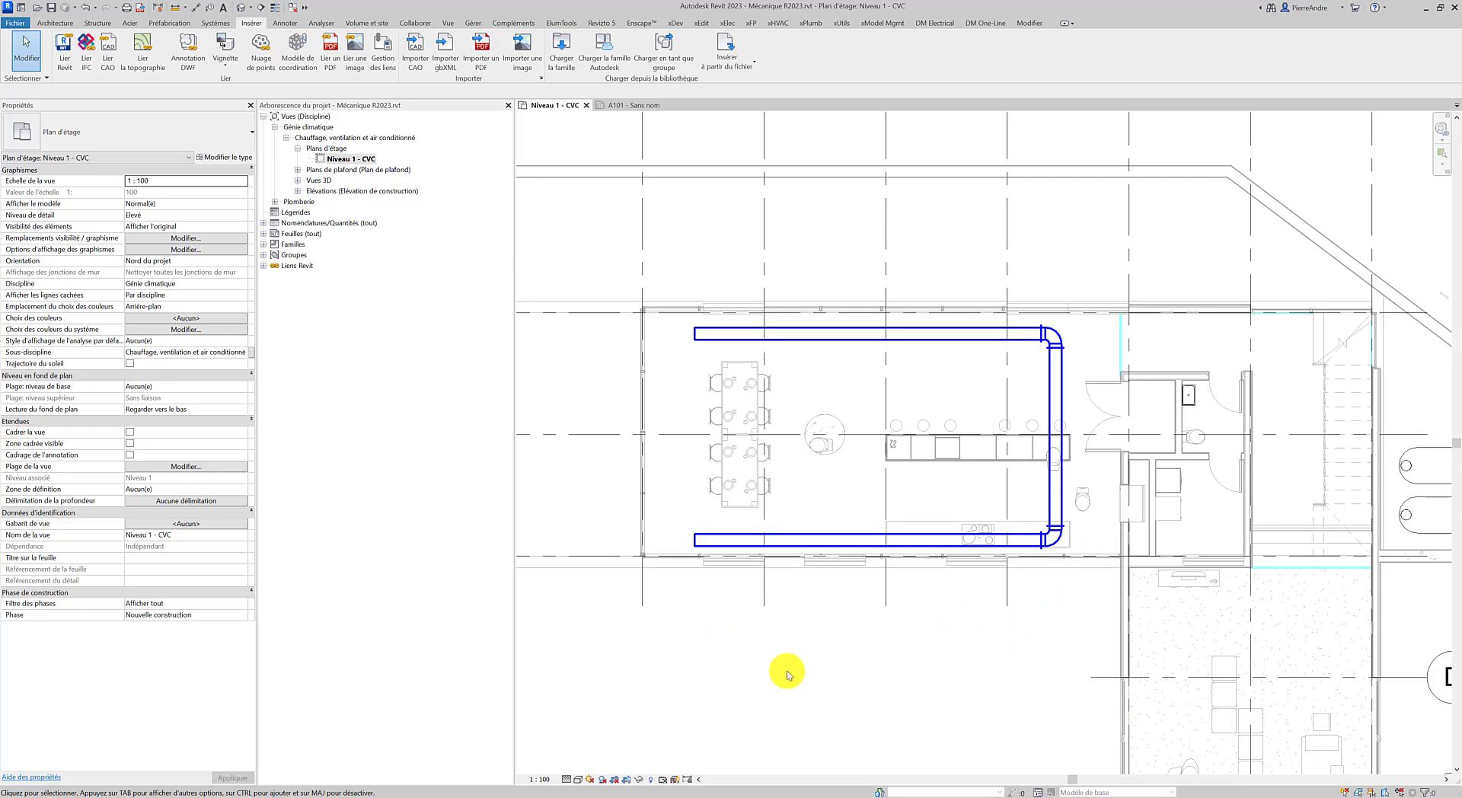
Review the options for linking CAD formats and cancel without linking a file.
{"action": "scroll", "coordinate": [807, 640], "scroll_direction": "down", "scroll_amount": 3}
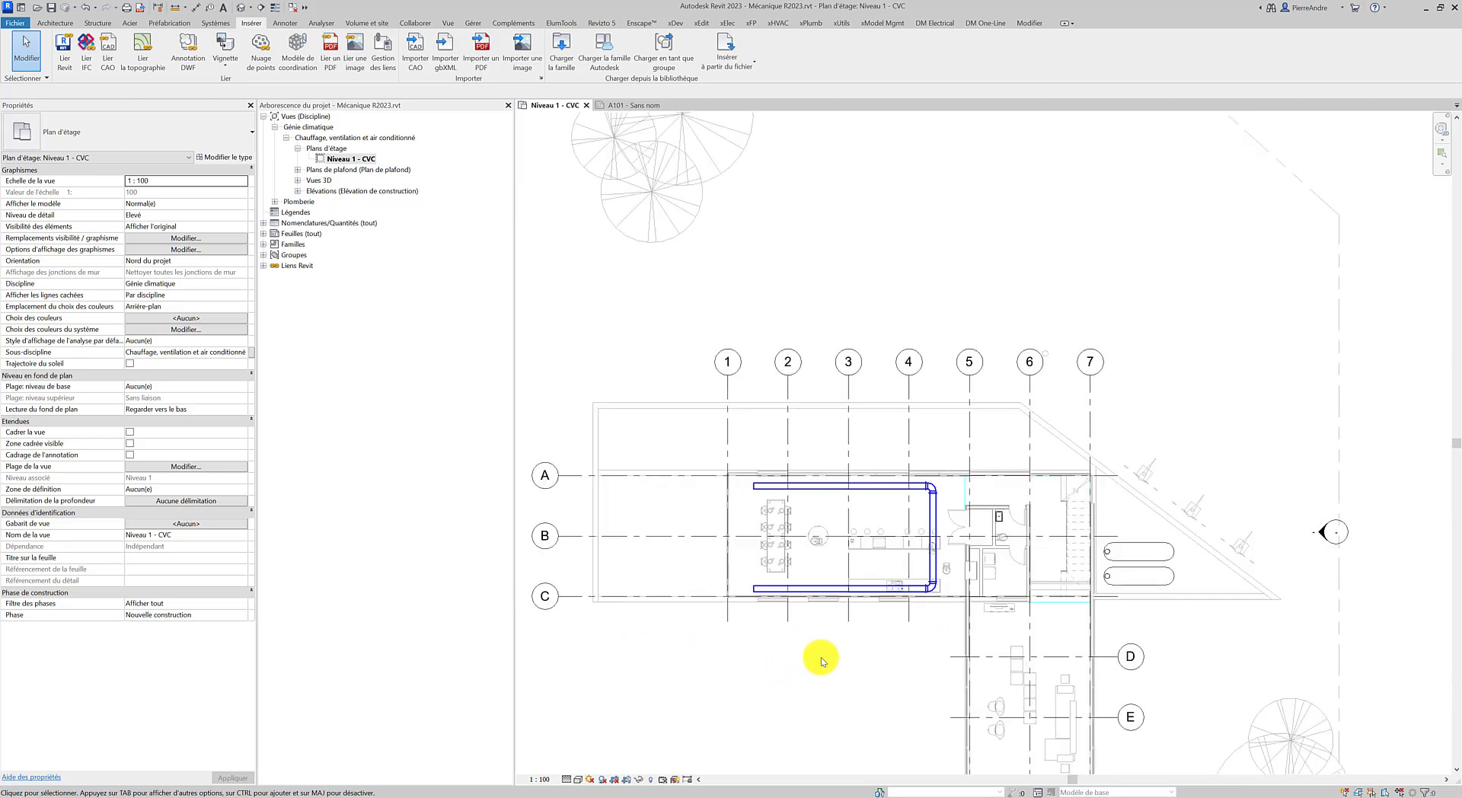
{"action": "middle_click_drag", "start_coordinate": [839, 618], "coordinate": [841, 535]}
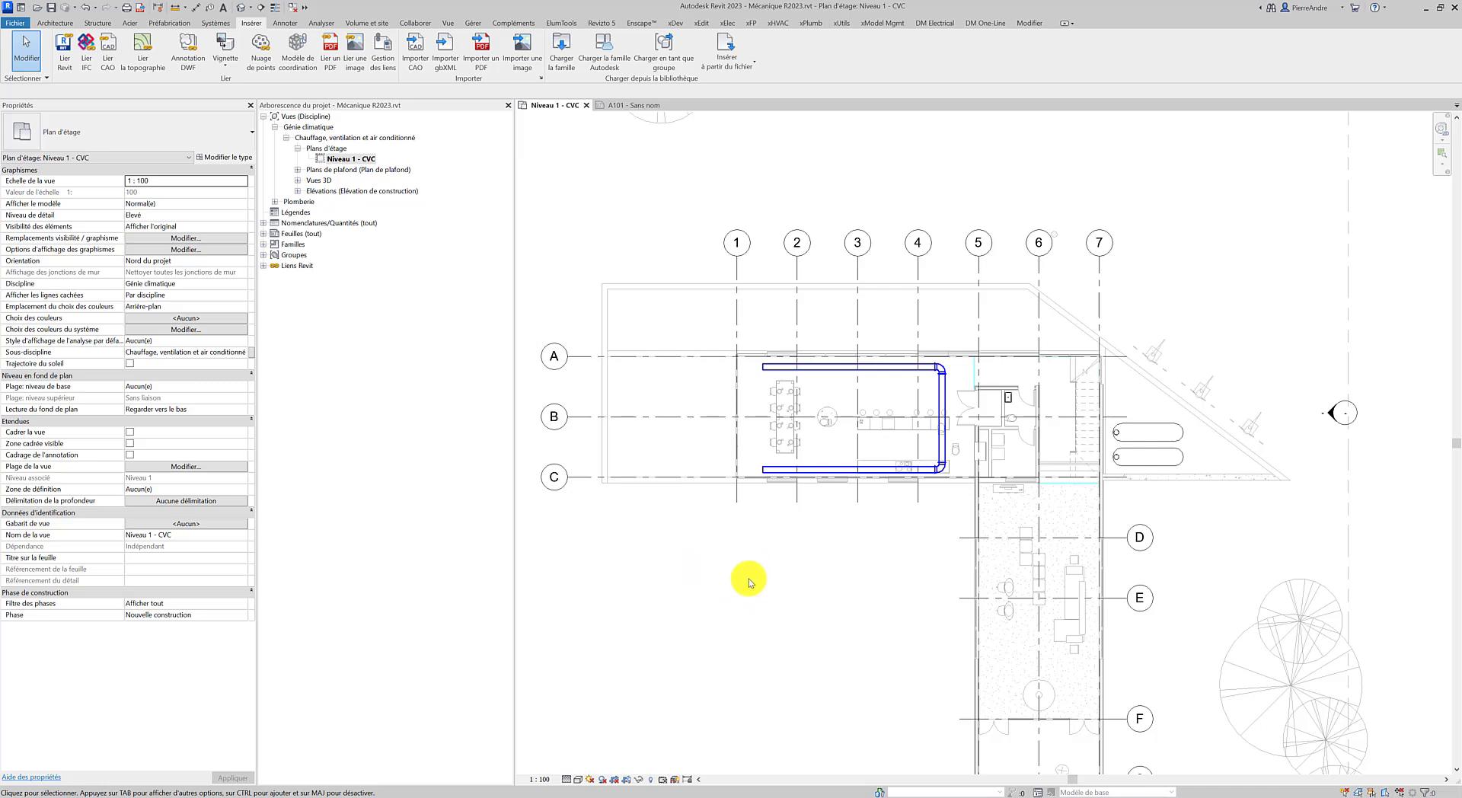
{"action": "left_click", "coordinate": [112, 50]}
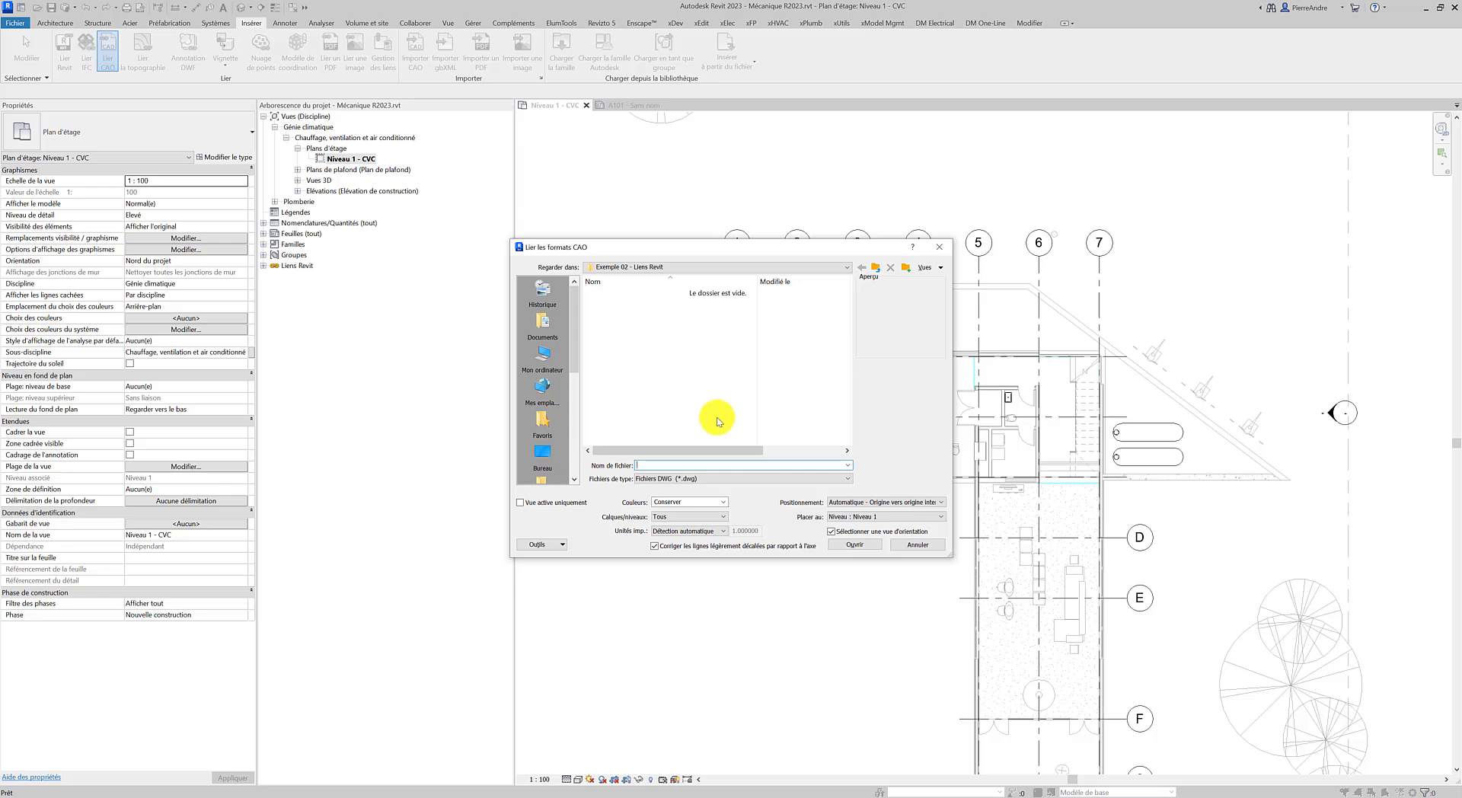
{"action": "left_click", "coordinate": [899, 546]}
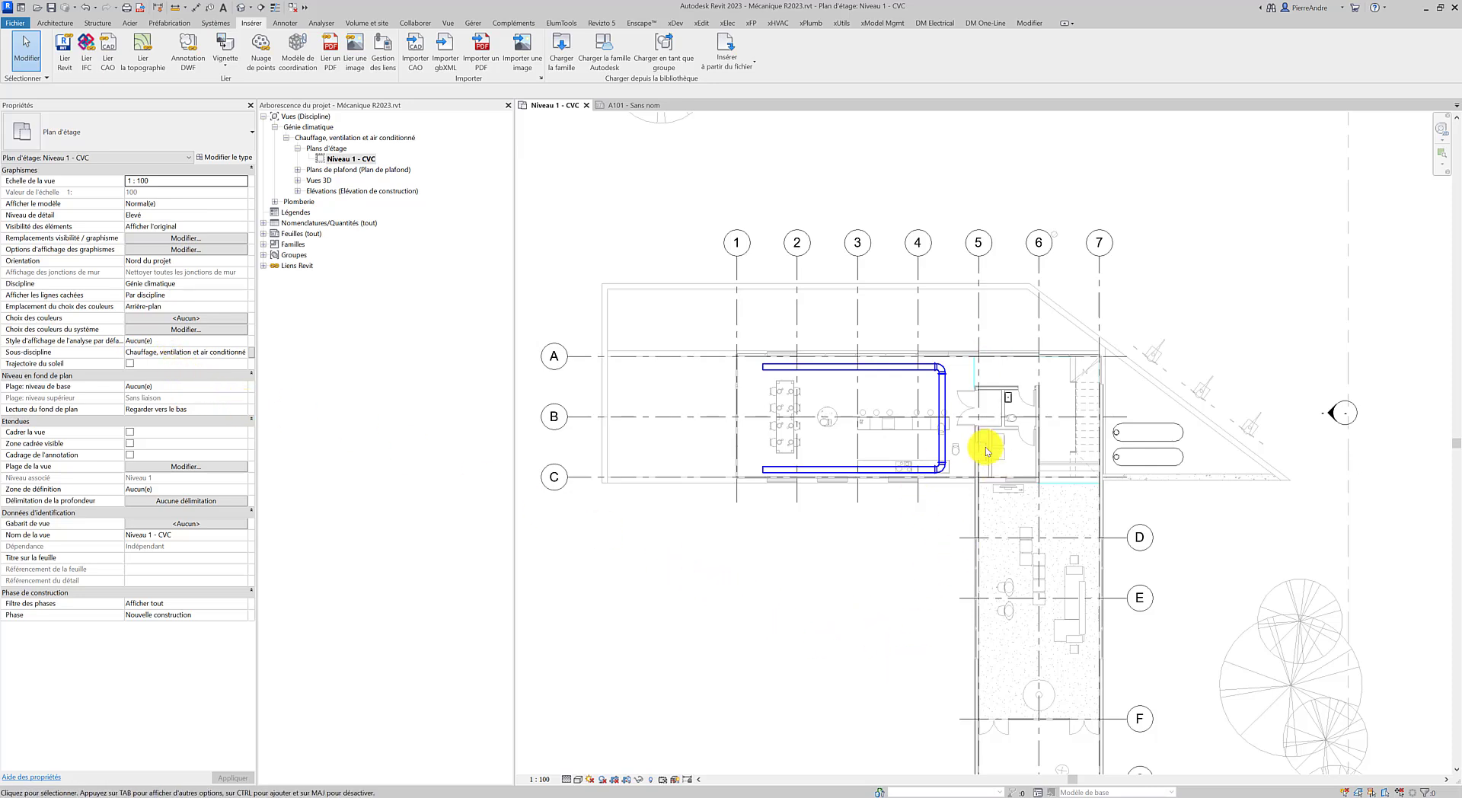
Select the Architecture R2023 link and the Structure R2023 link one after the other at the washroom, and clear the selection.
{"action": "scroll", "coordinate": [985, 443], "scroll_direction": "up", "scroll_amount": 2}
{"action": "scroll", "coordinate": [894, 387], "scroll_direction": "up", "scroll_amount": 1}
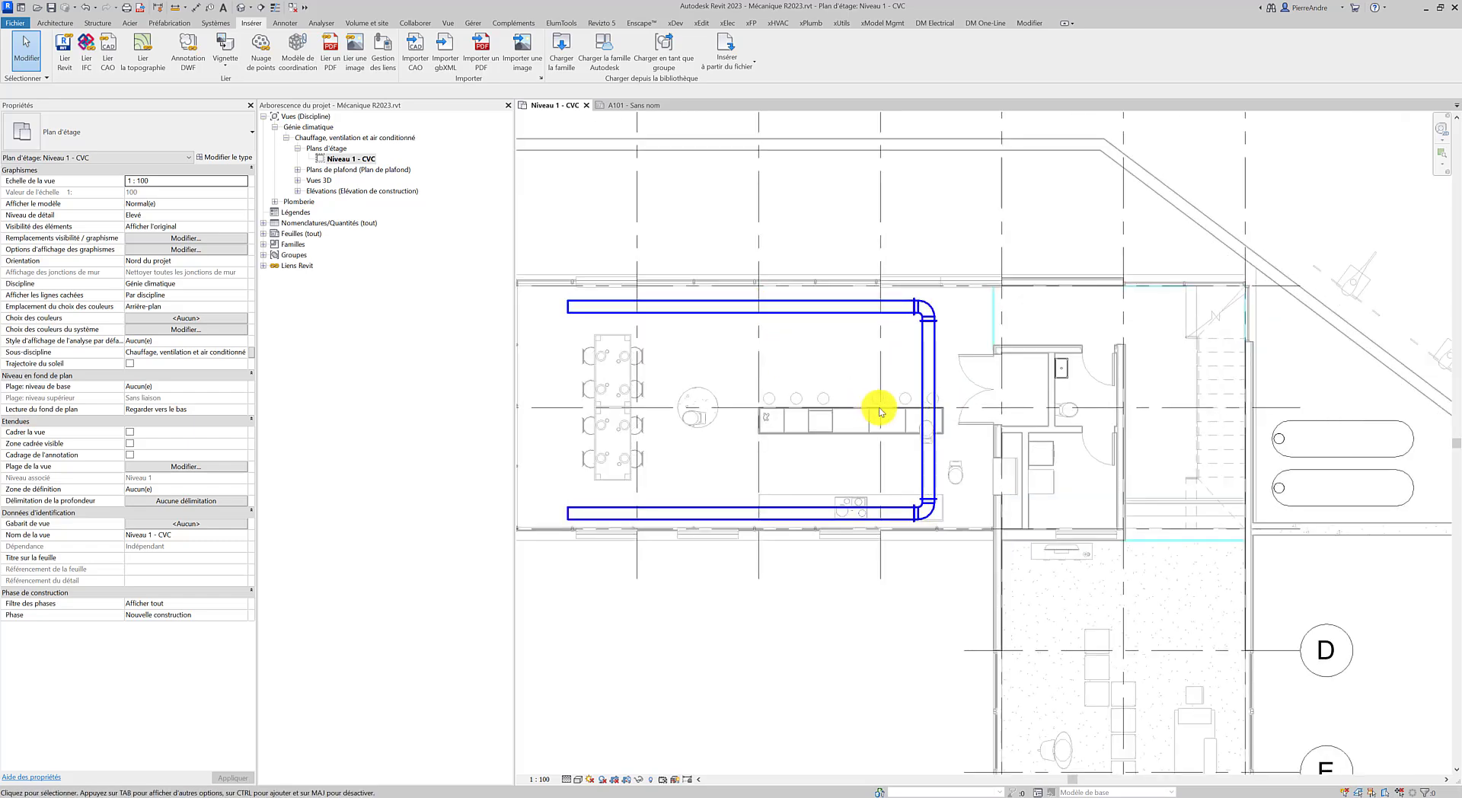
{"action": "scroll", "coordinate": [1017, 416], "scroll_direction": "up", "scroll_amount": 2}
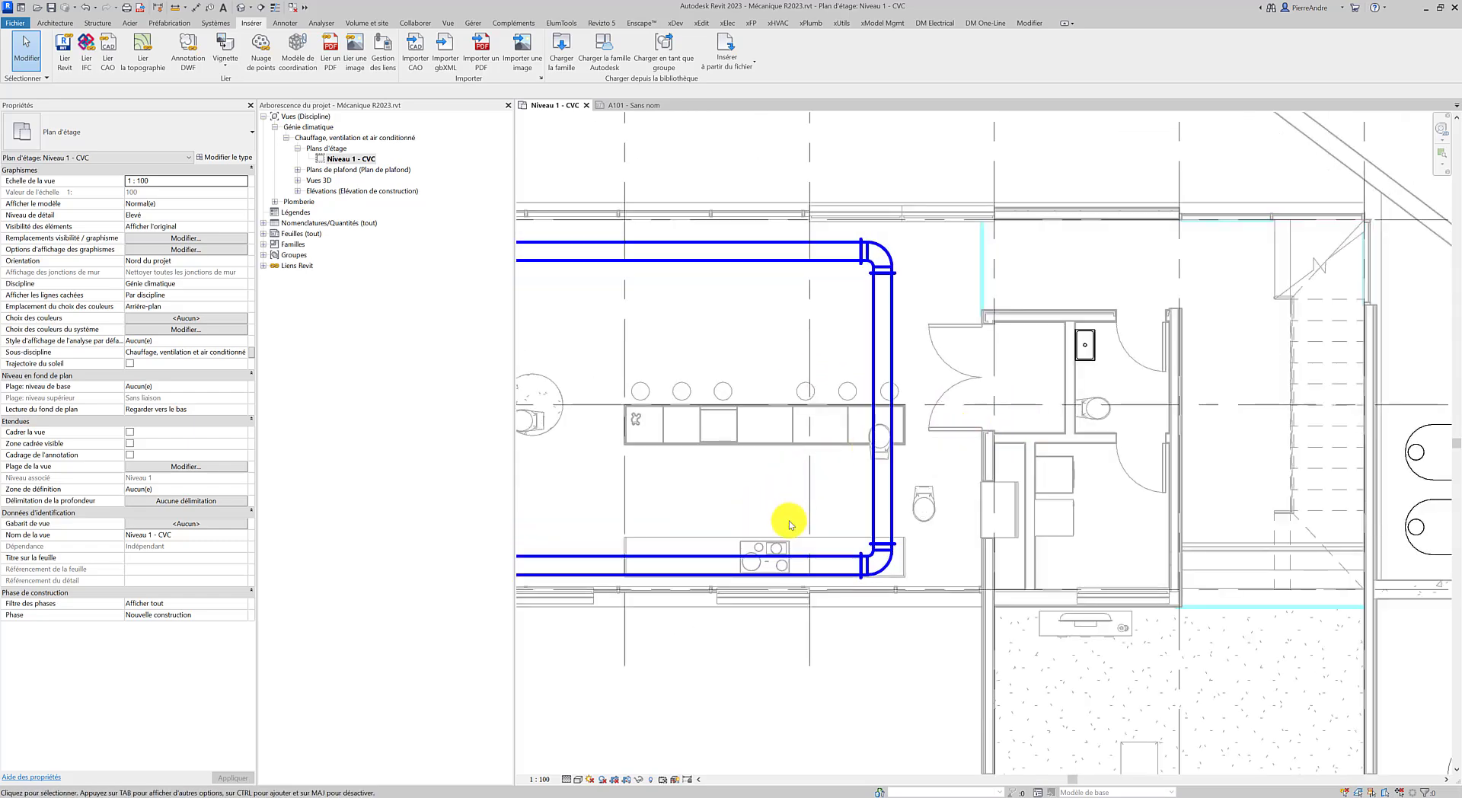
{"action": "middle_click_drag", "start_coordinate": [792, 535], "coordinate": [916, 552]}
{"action": "scroll", "coordinate": [916, 552], "scroll_direction": "down", "scroll_amount": 1}
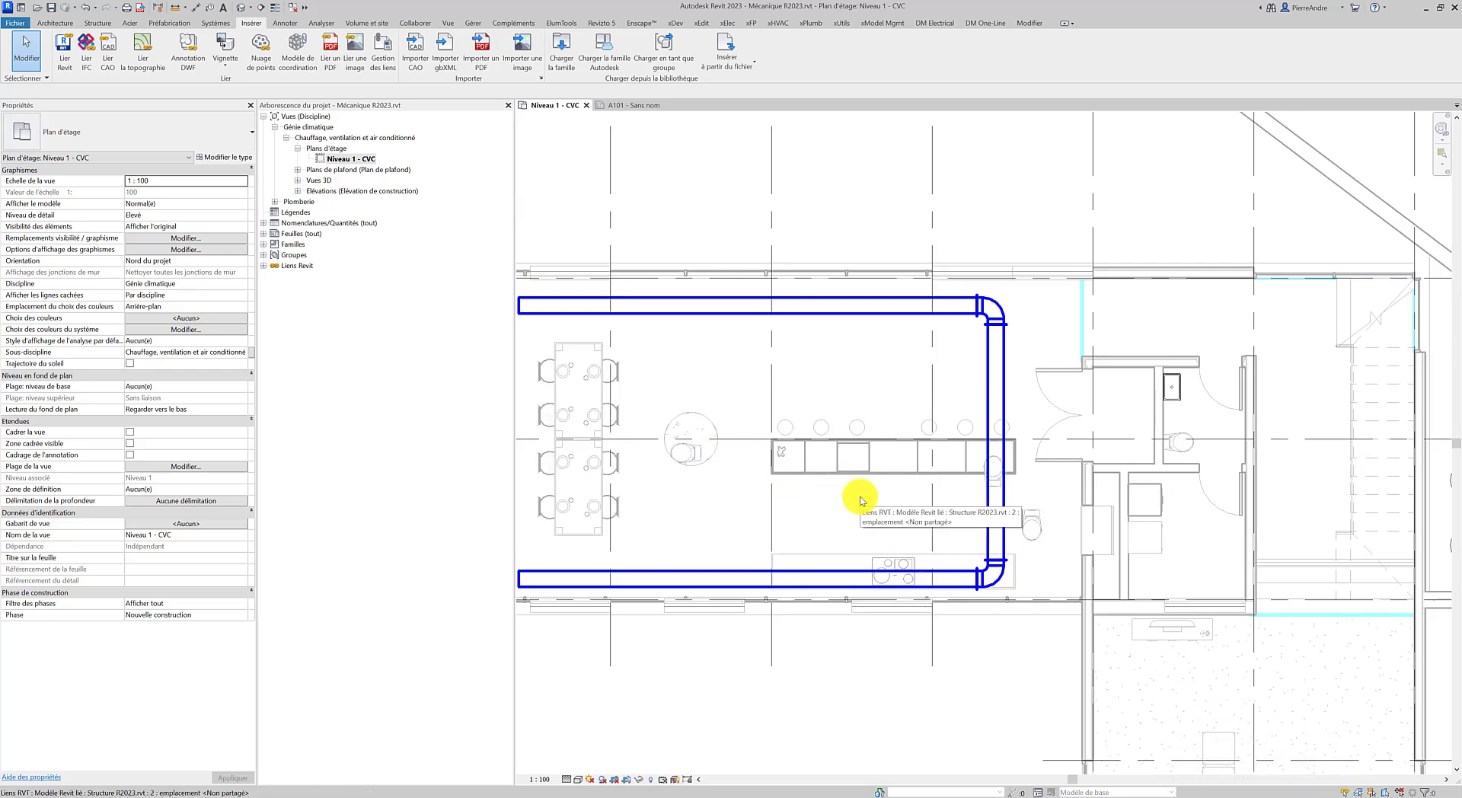
{"action": "middle_click_drag", "start_coordinate": [1102, 671], "coordinate": [1079, 659]}
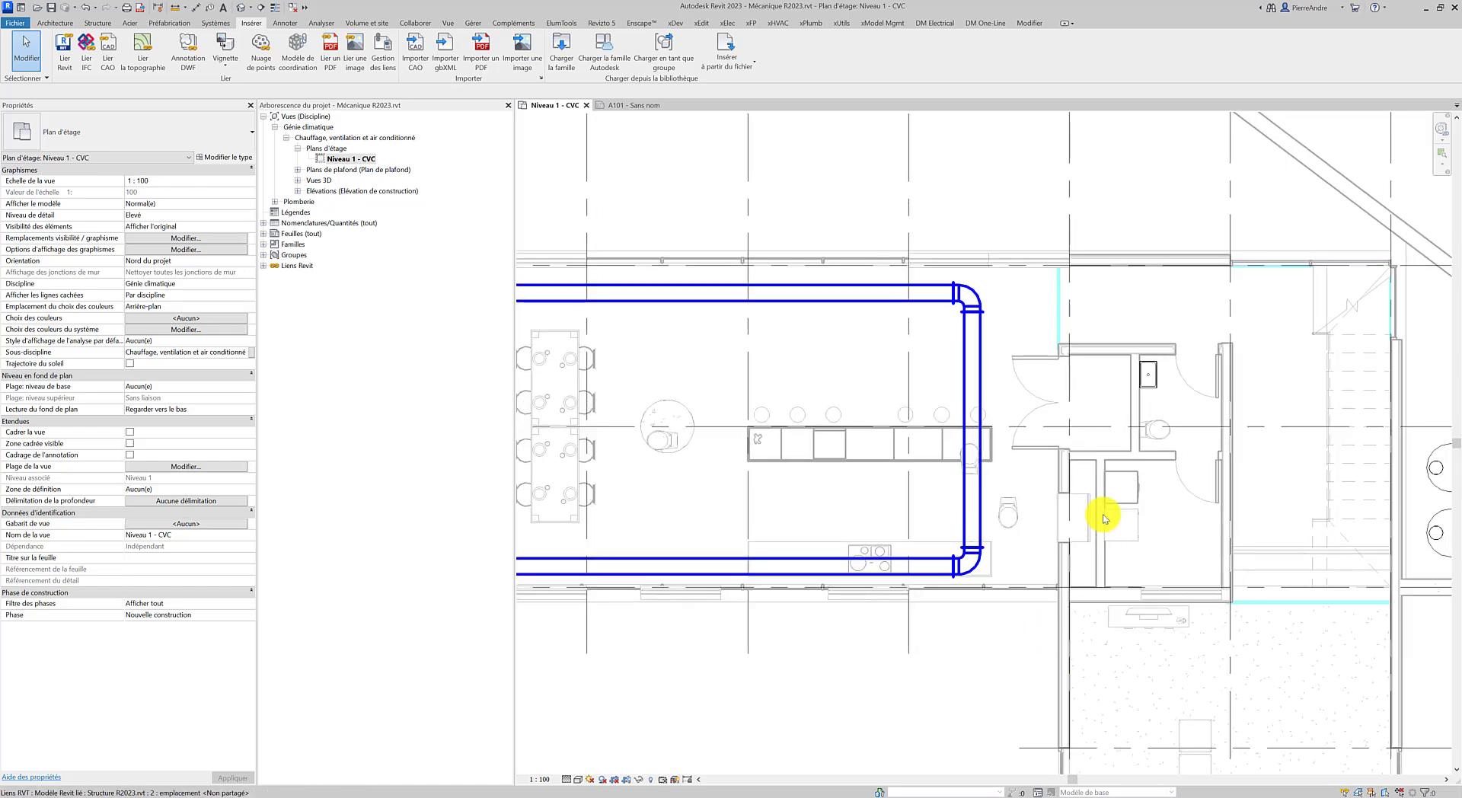
{"action": "scroll", "coordinate": [1143, 381], "scroll_direction": "up", "scroll_amount": 3}
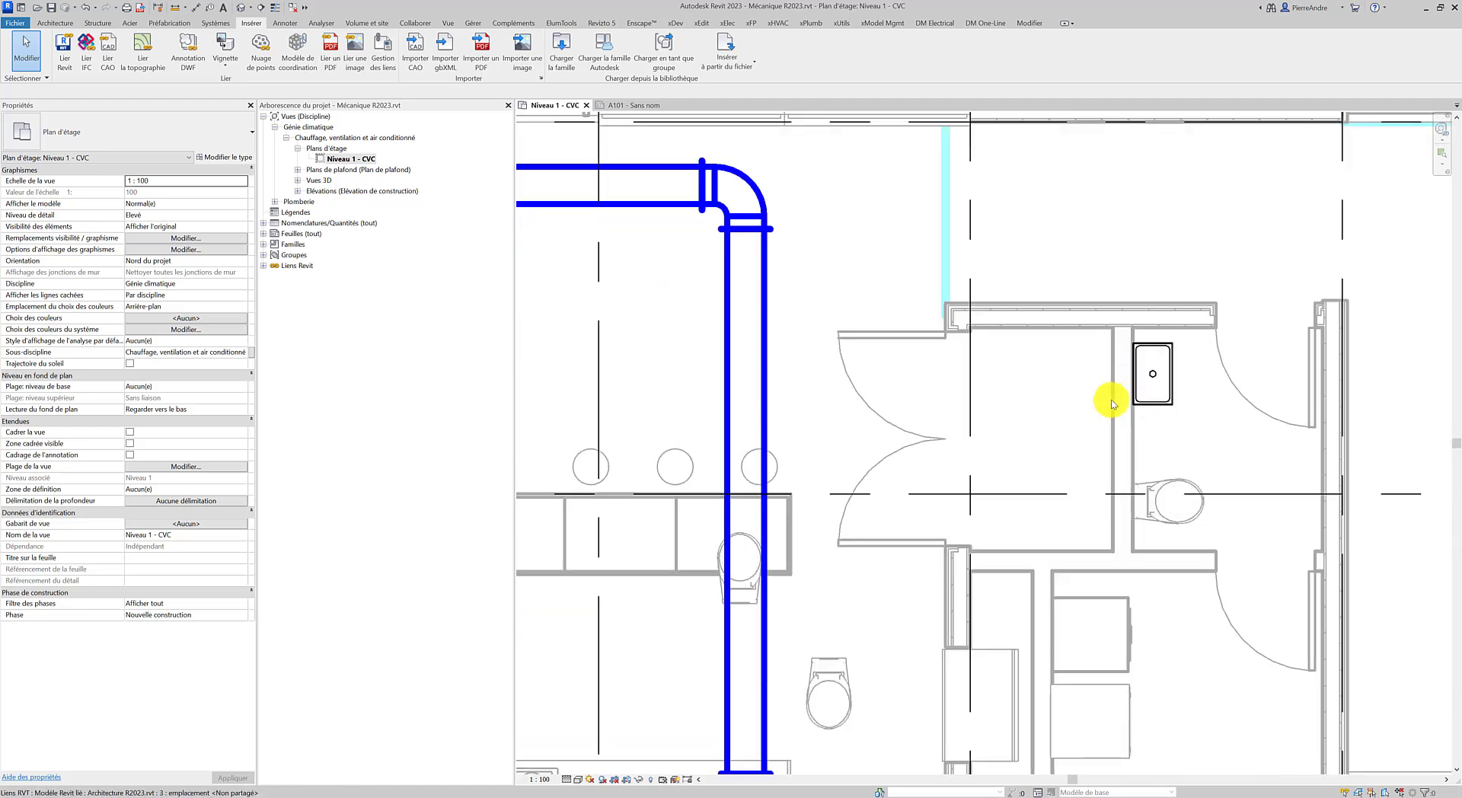
{"action": "left_click", "coordinate": [1112, 401]}
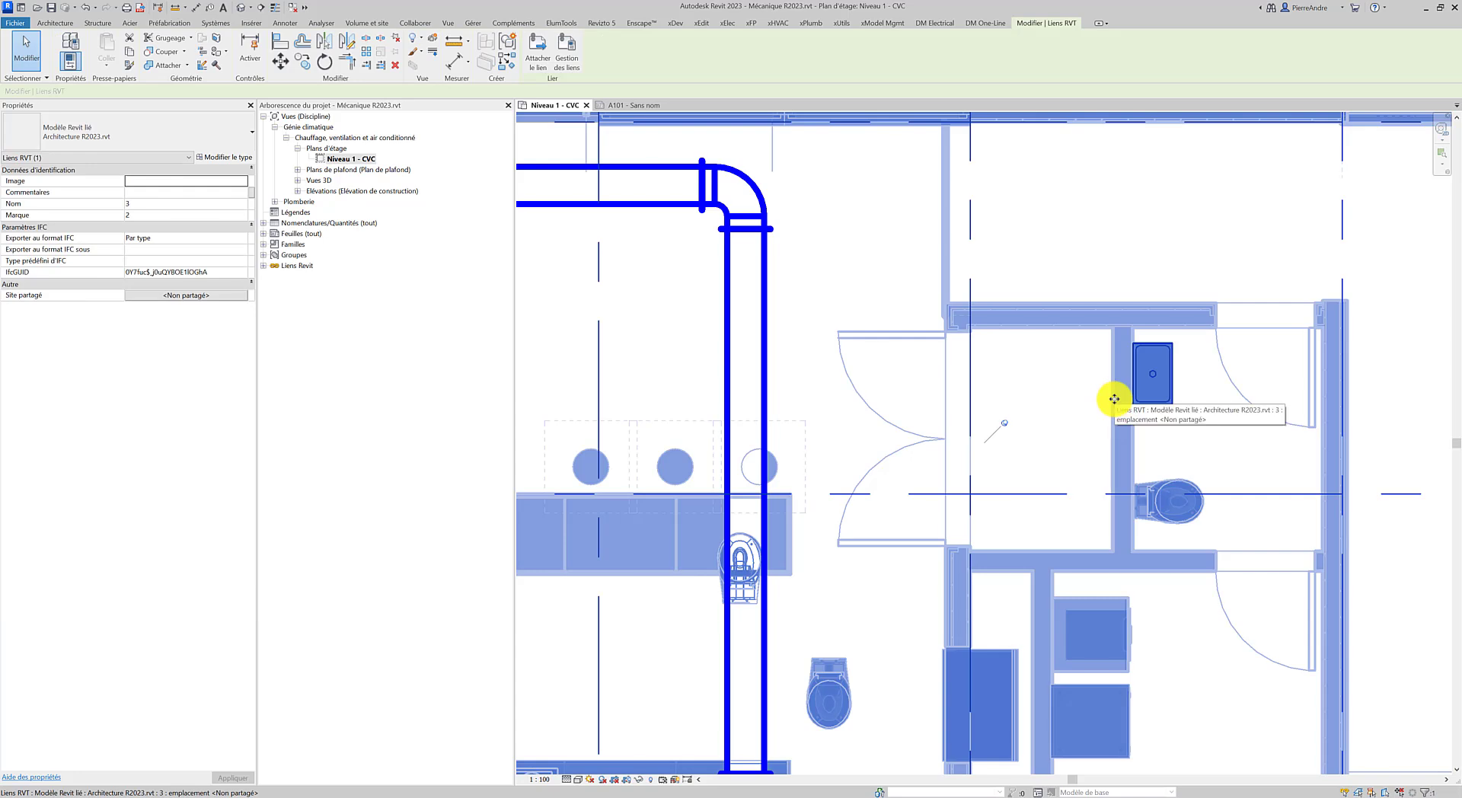
{"action": "middle_click_drag", "start_coordinate": [1114, 400], "coordinate": [984, 393]}
{"action": "scroll", "coordinate": [985, 393], "scroll_direction": "up", "scroll_amount": 4}
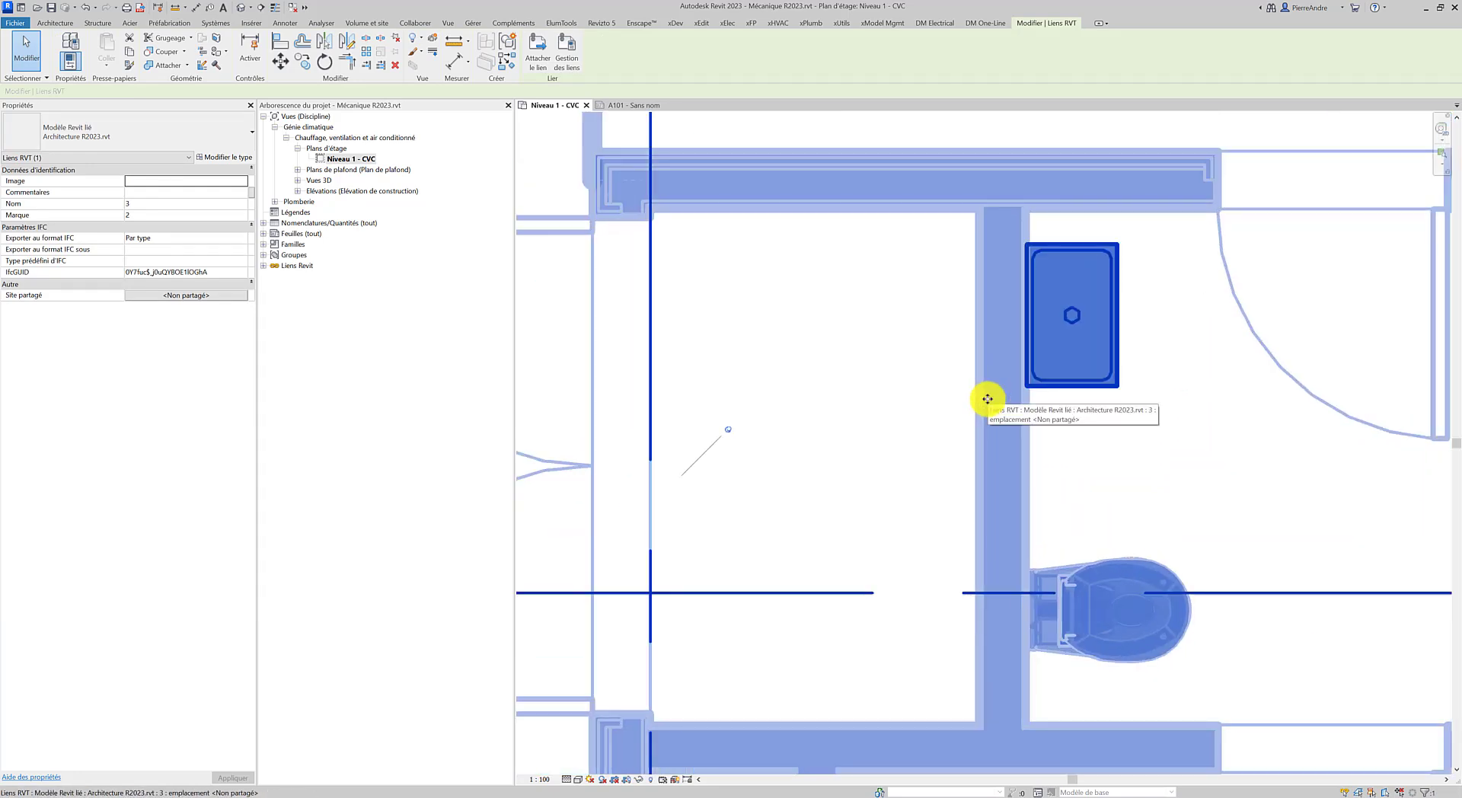
{"action": "left_click", "coordinate": [912, 398]}
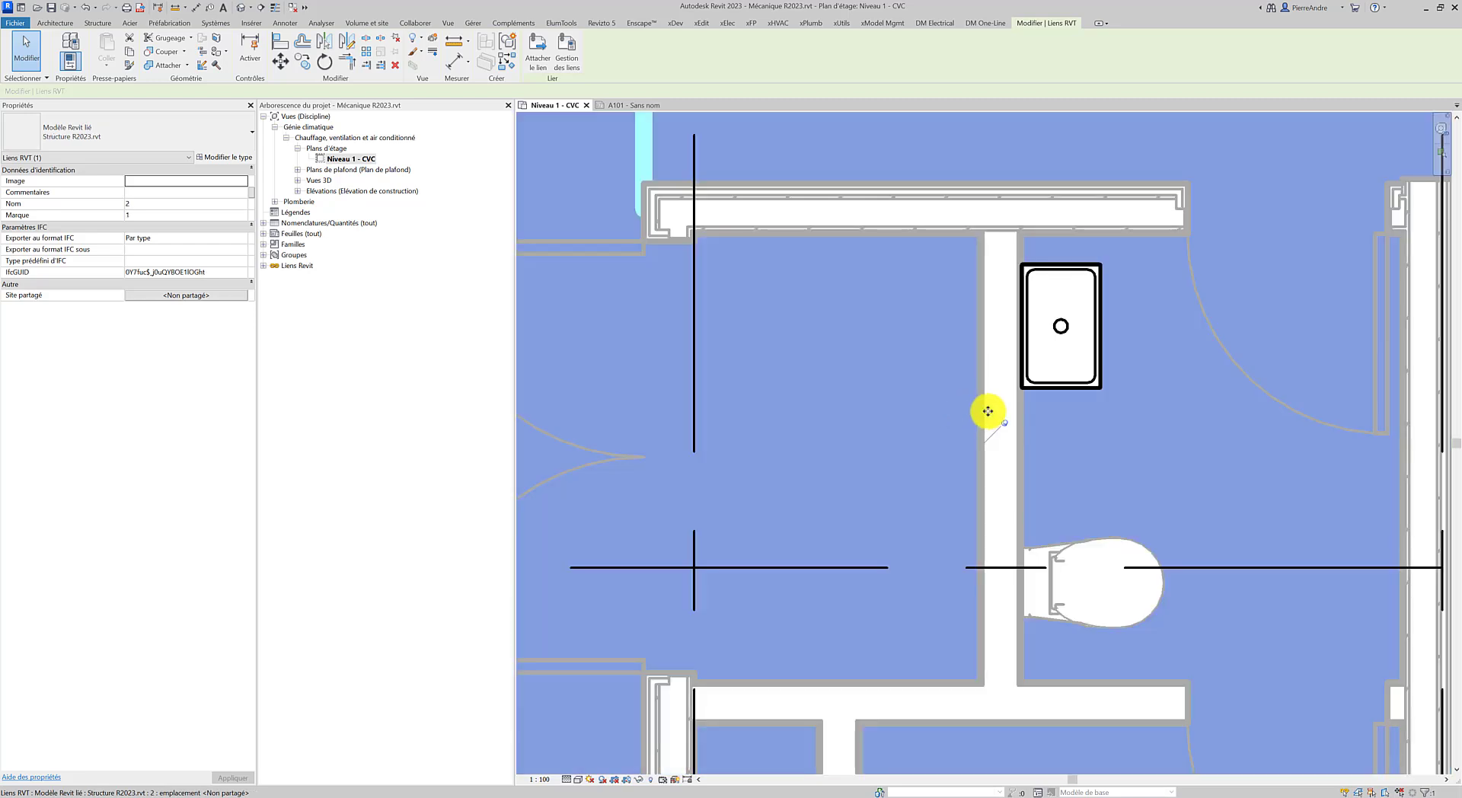
{"action": "key", "text": "Escape"}
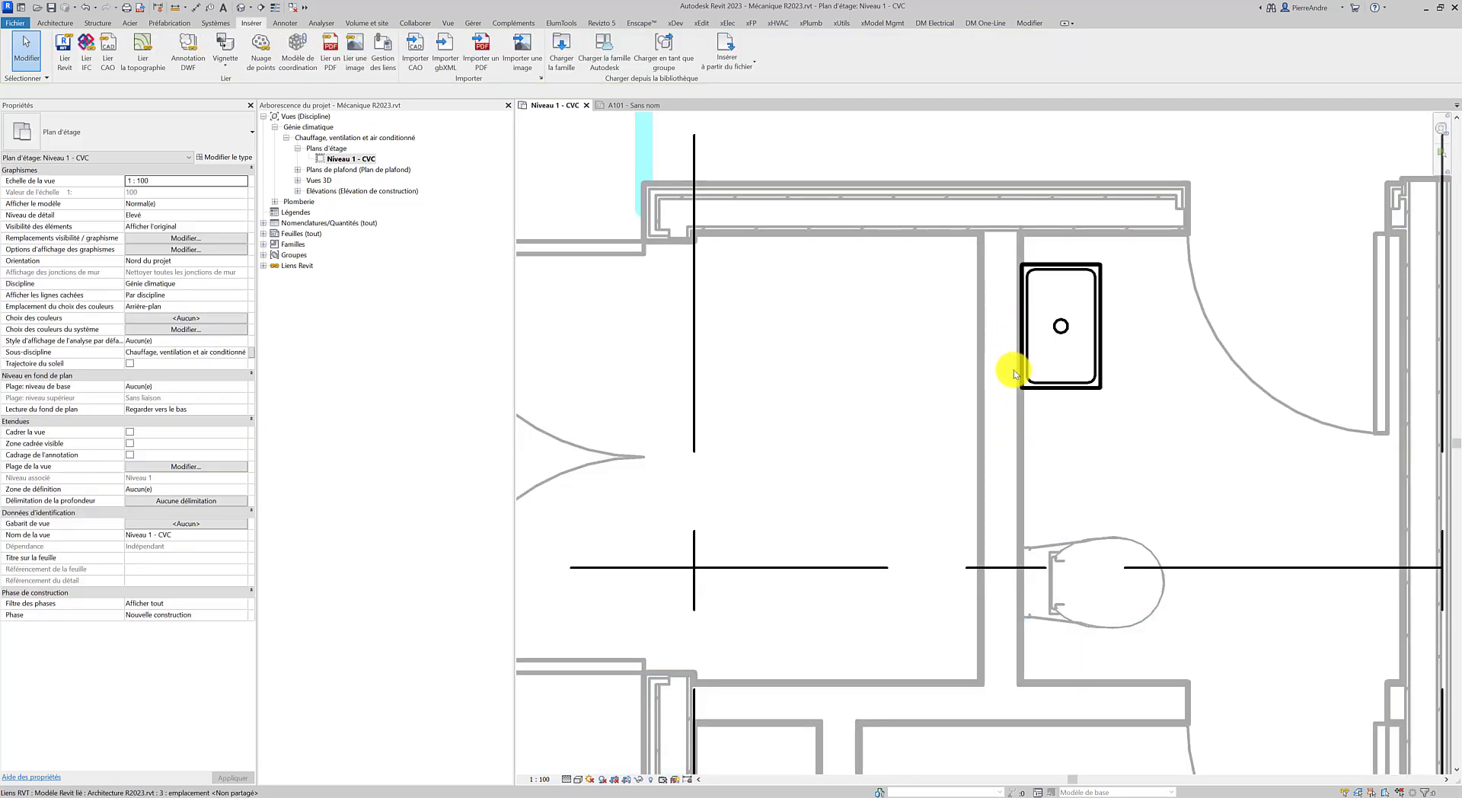
Cycle through the overlapping links at the washroom partition and select that single wall inside the linked Architecture R2023 model.
{"action": "left_click", "coordinate": [1022, 413]}
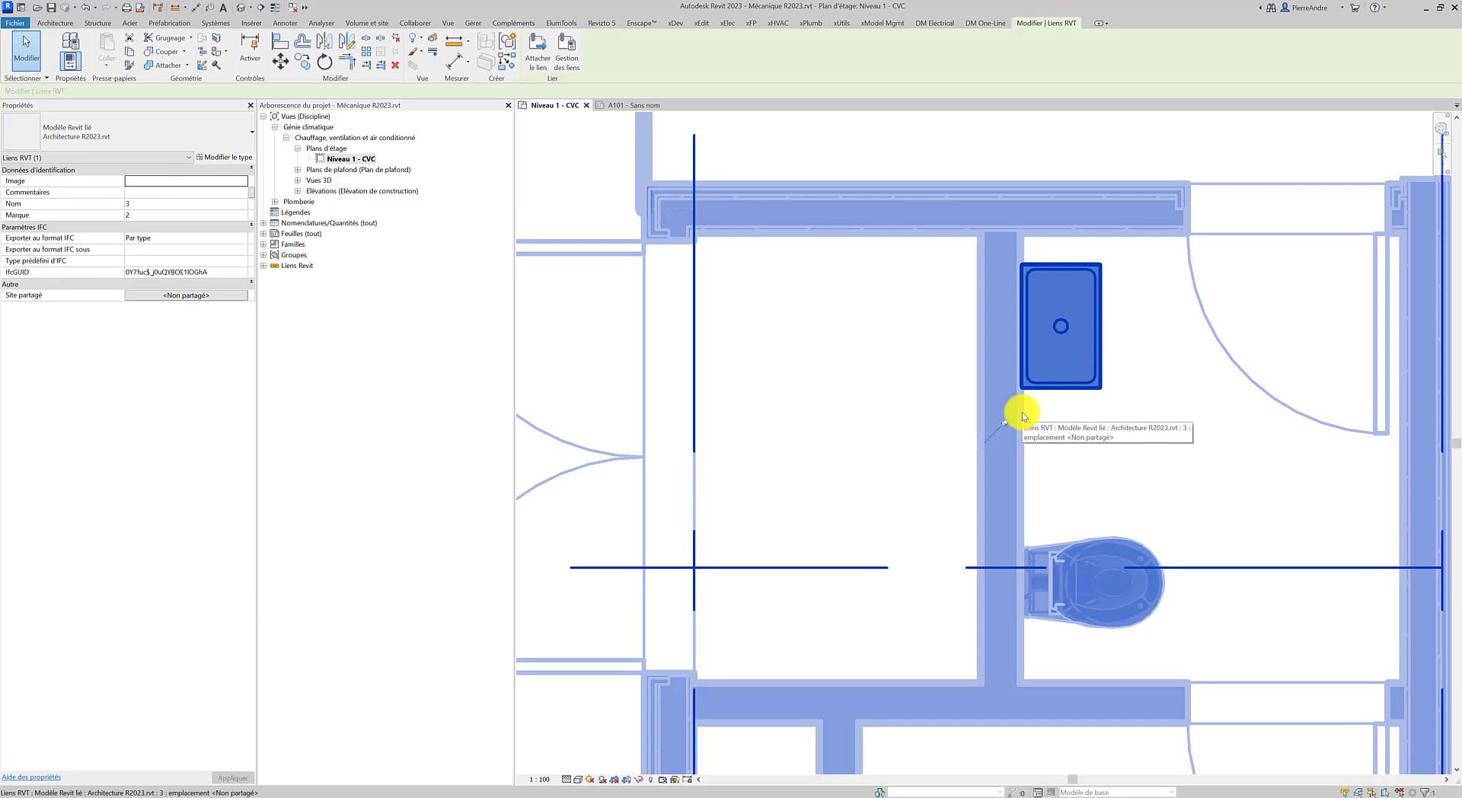
{"action": "key", "text": "Tab"}
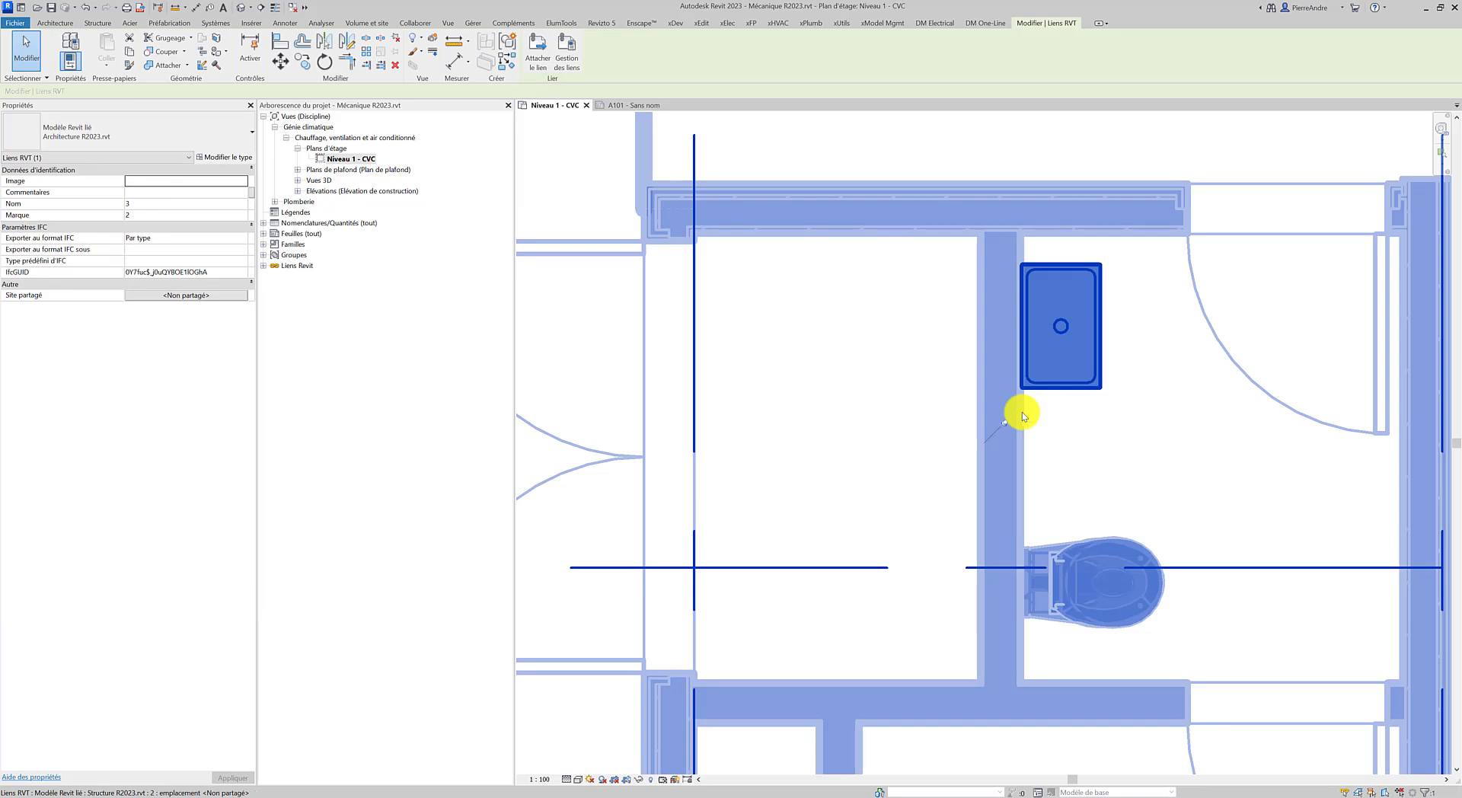
{"action": "left_click", "coordinate": [1022, 412]}
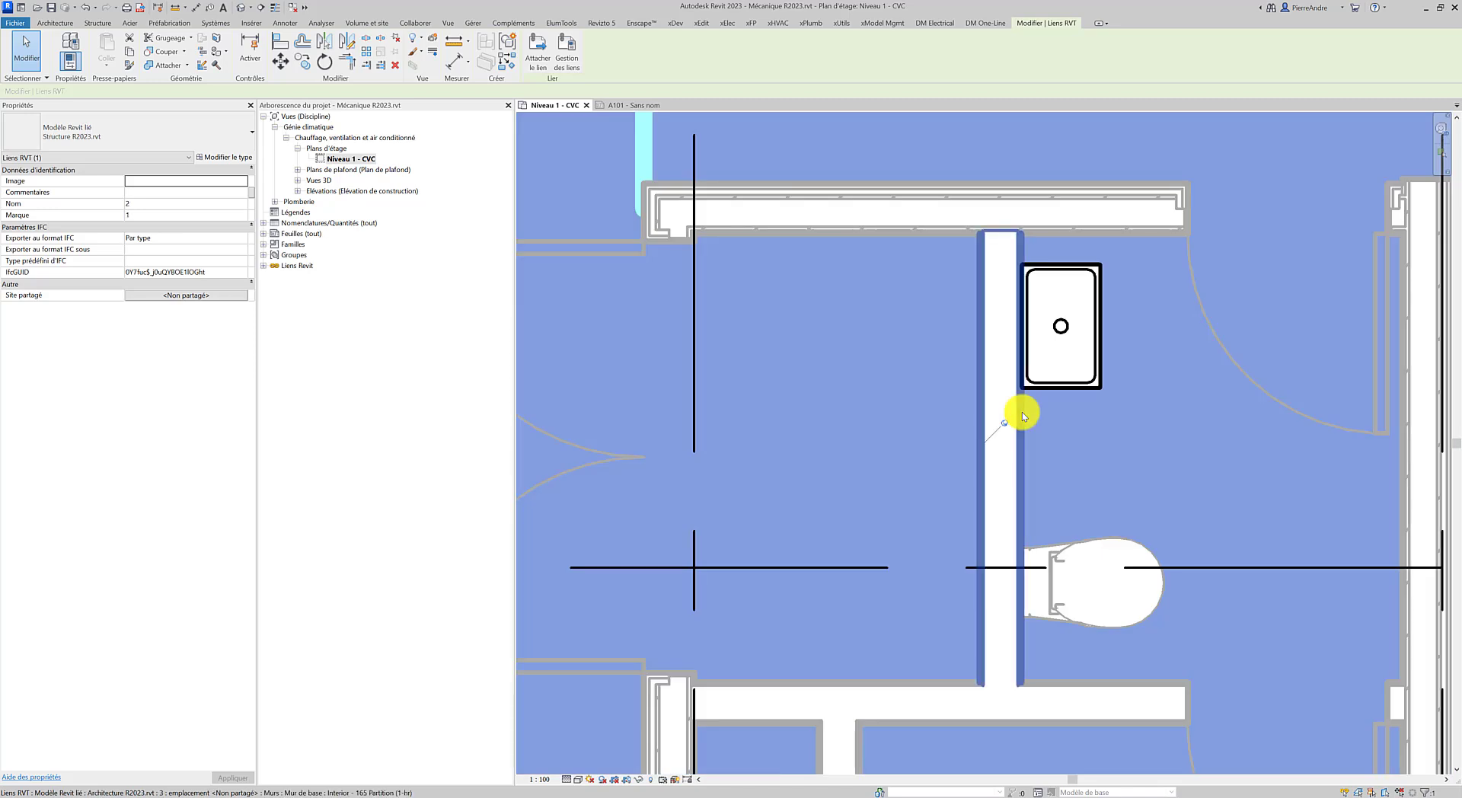
{"action": "left_click", "coordinate": [1022, 413]}
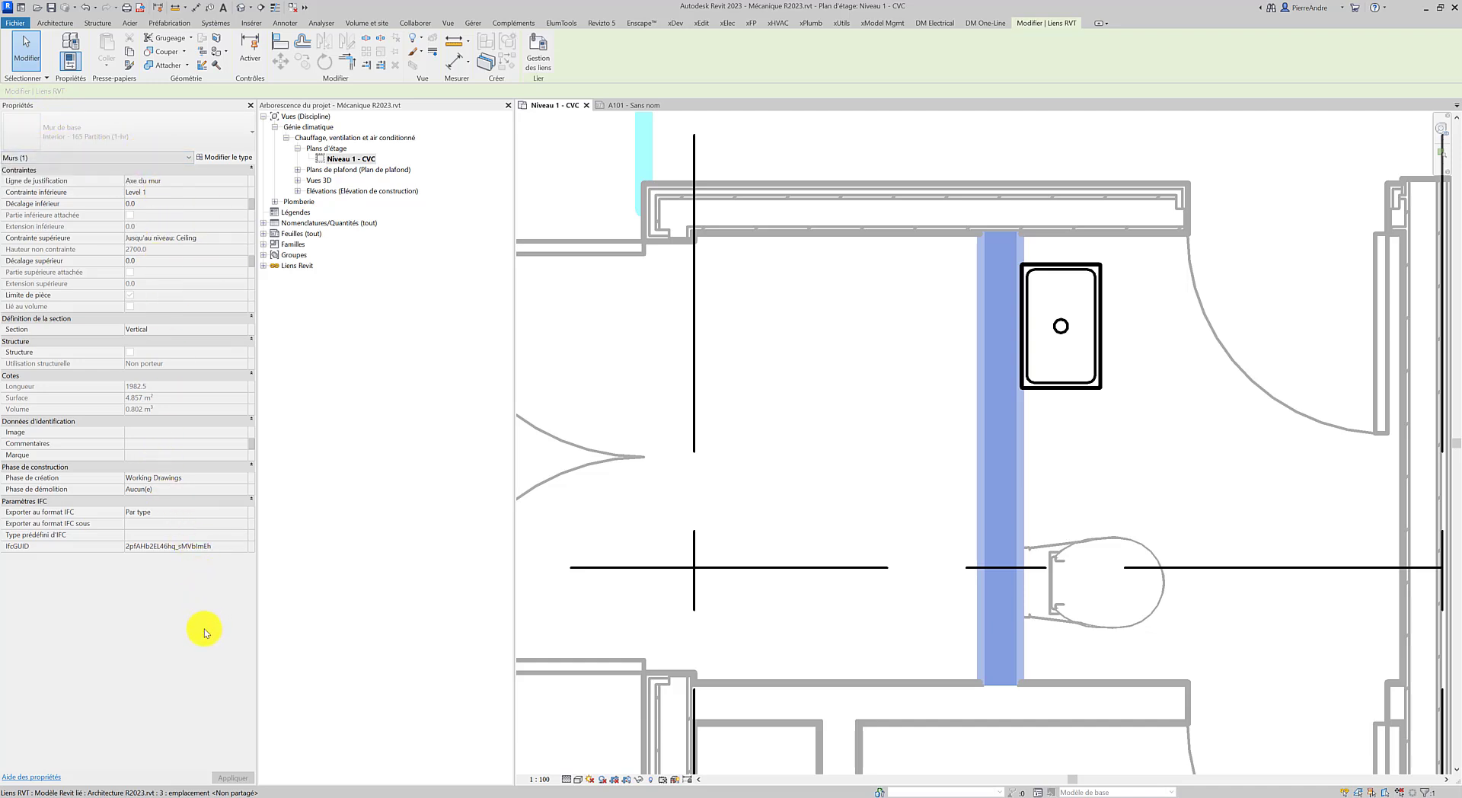
Inspect the linked partition wall's type properties without changing them, and turn off link selection.
{"action": "left_click", "coordinate": [226, 156]}
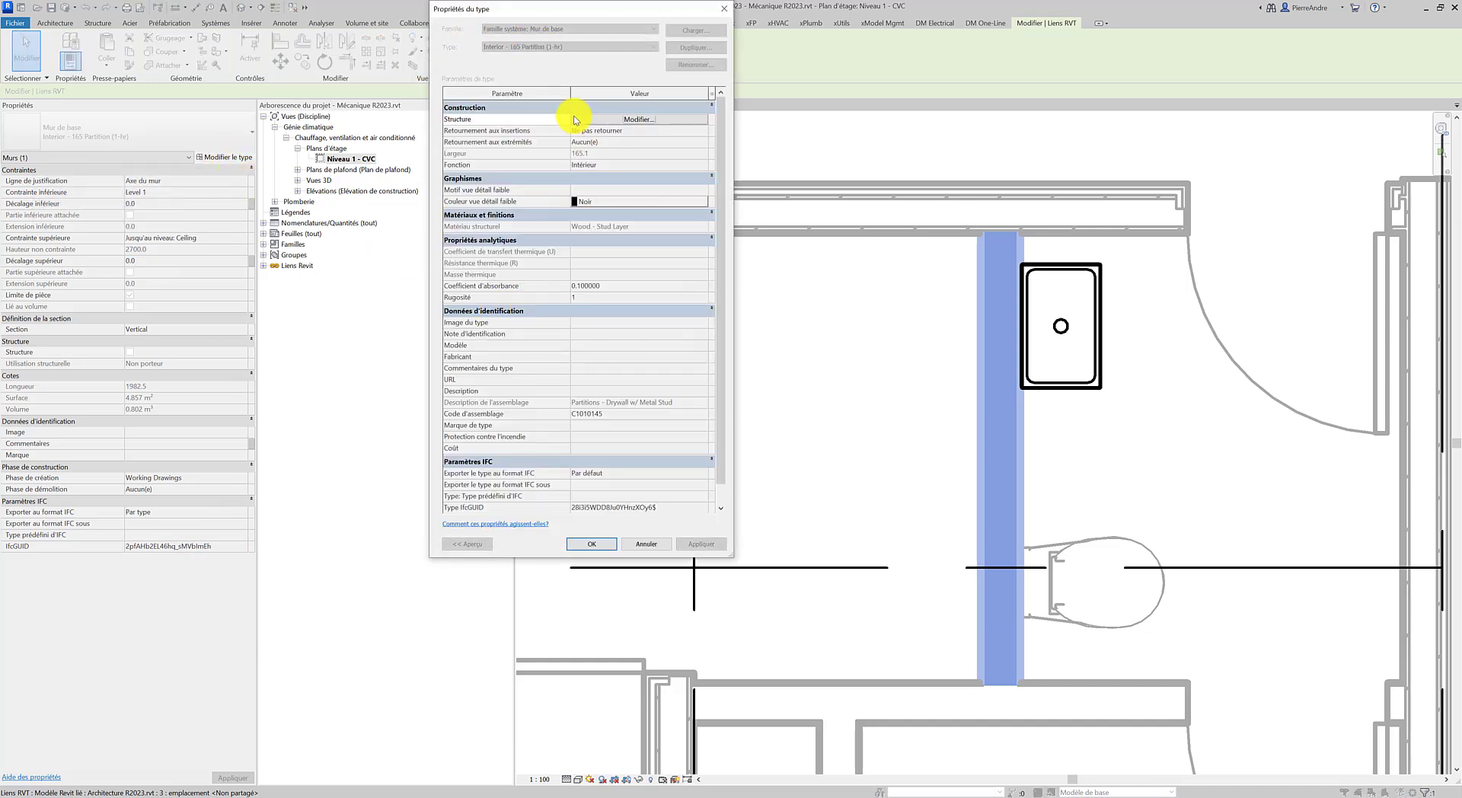
{"action": "left_click", "coordinate": [648, 544]}
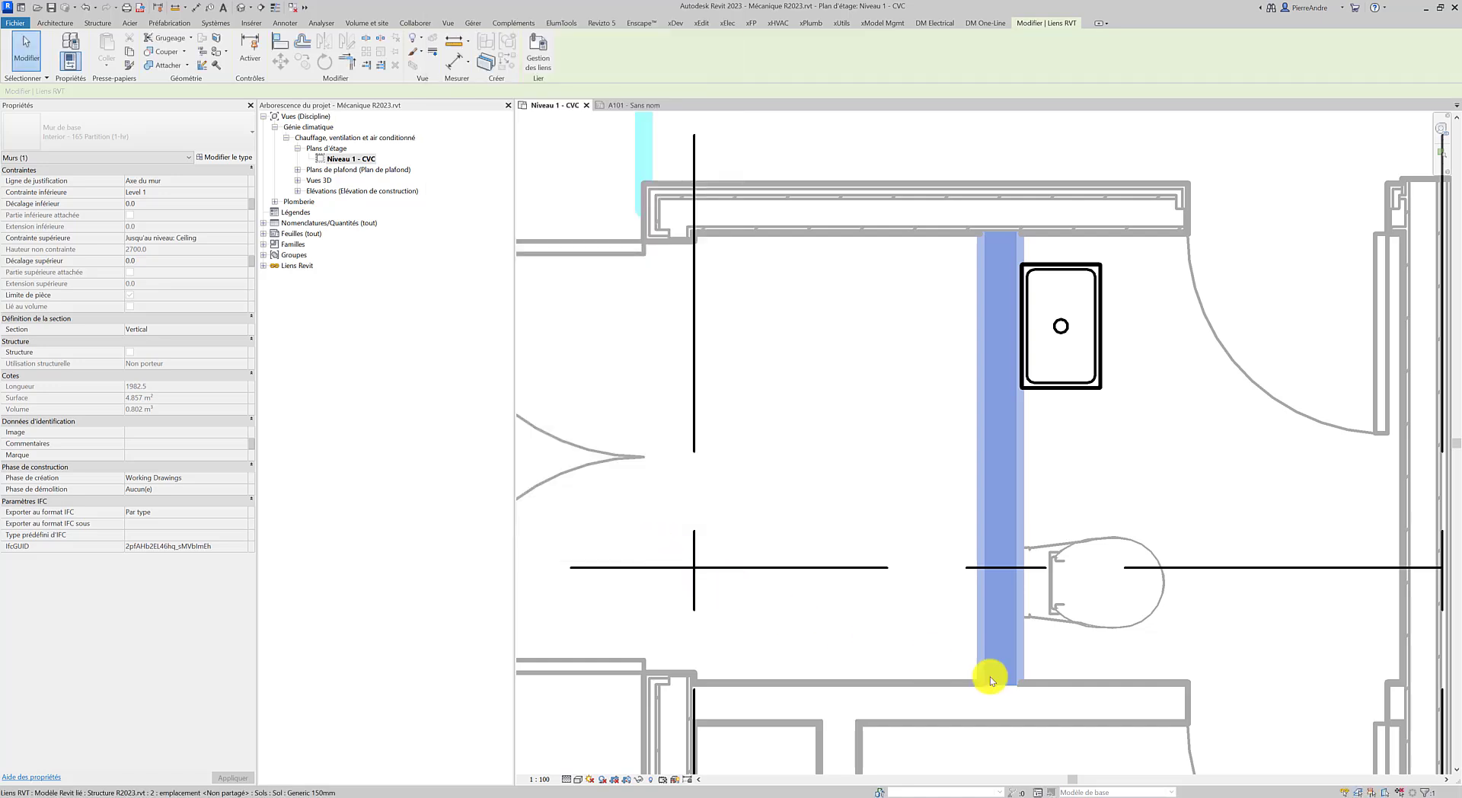
{"action": "left_click", "coordinate": [1344, 793]}
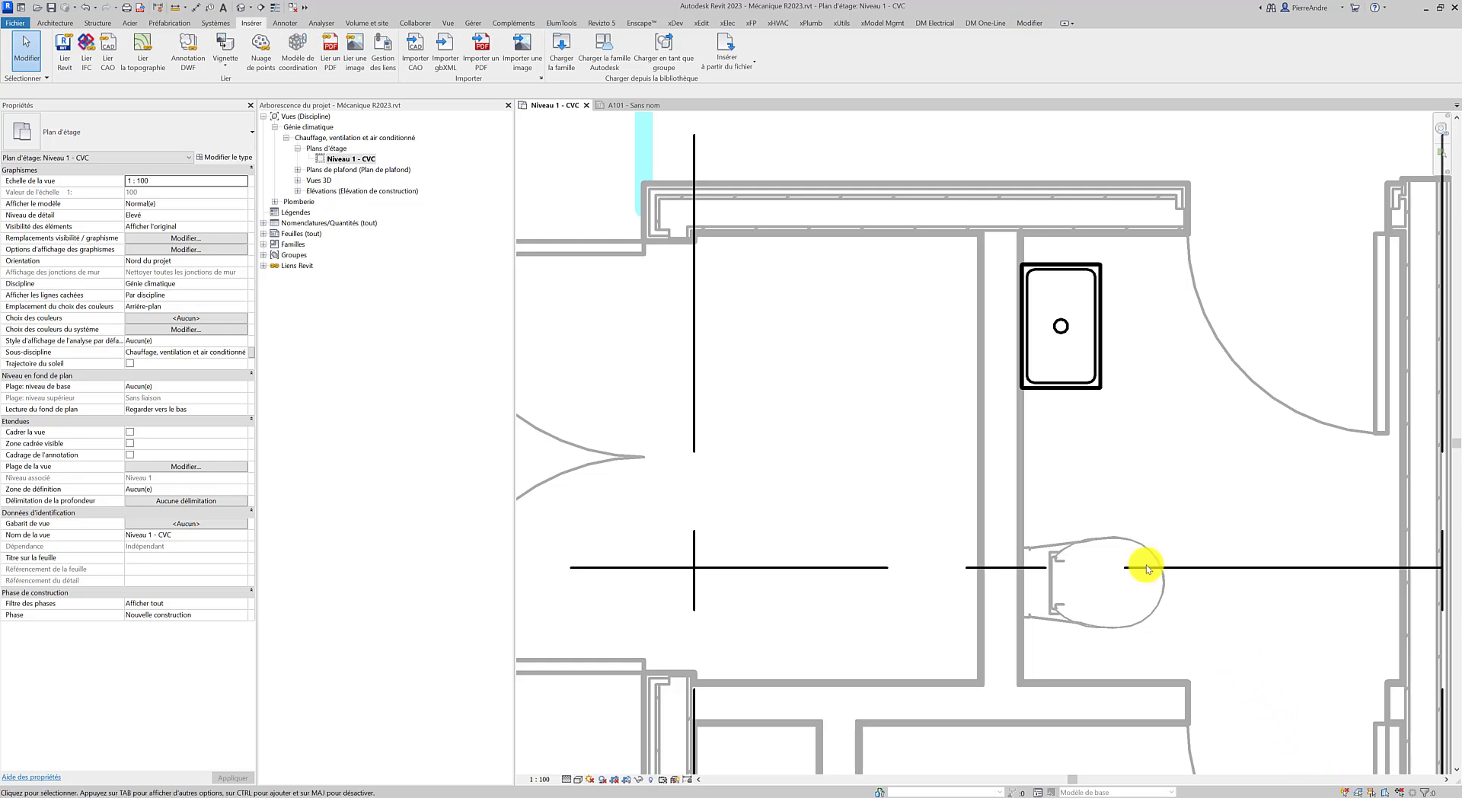
{"action": "scroll", "coordinate": [882, 423], "scroll_direction": "down", "scroll_amount": 5}
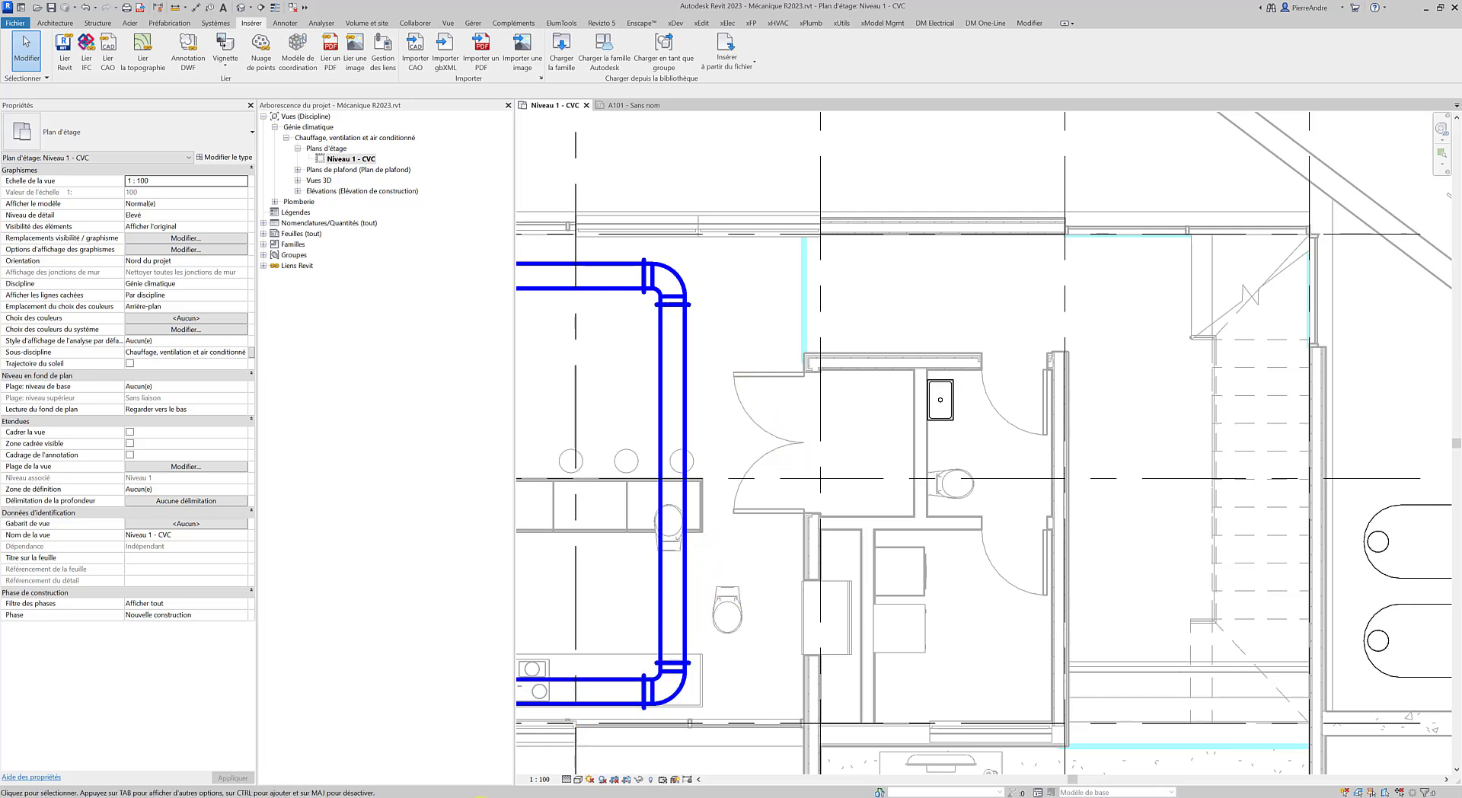
Start another Revit (FR) 2023 session and open the recent Mécanique R2023 model, ignoring the unresolved reference.
{"action": "right_click", "coordinate": [483, 796]}
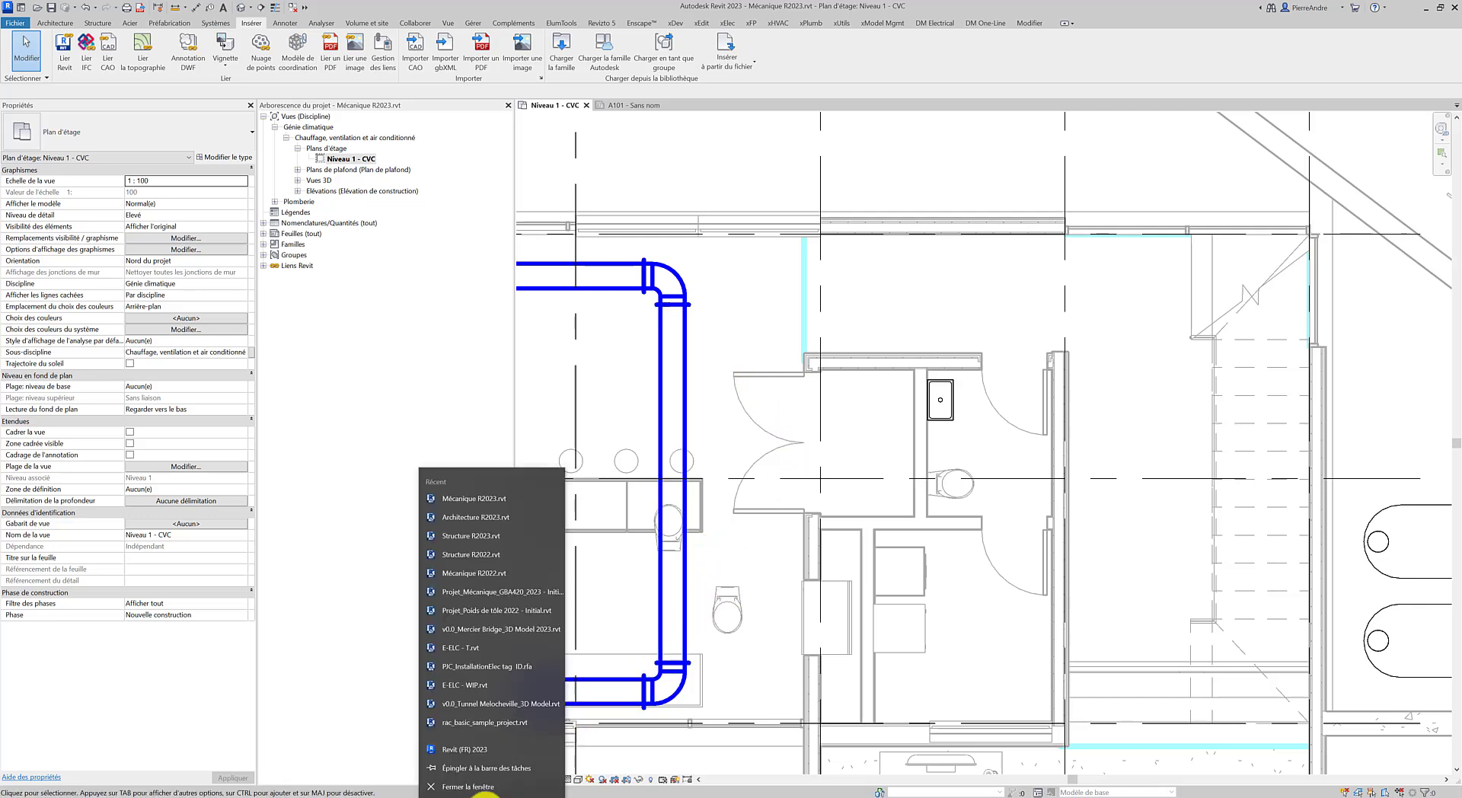
{"action": "left_click", "coordinate": [493, 751]}
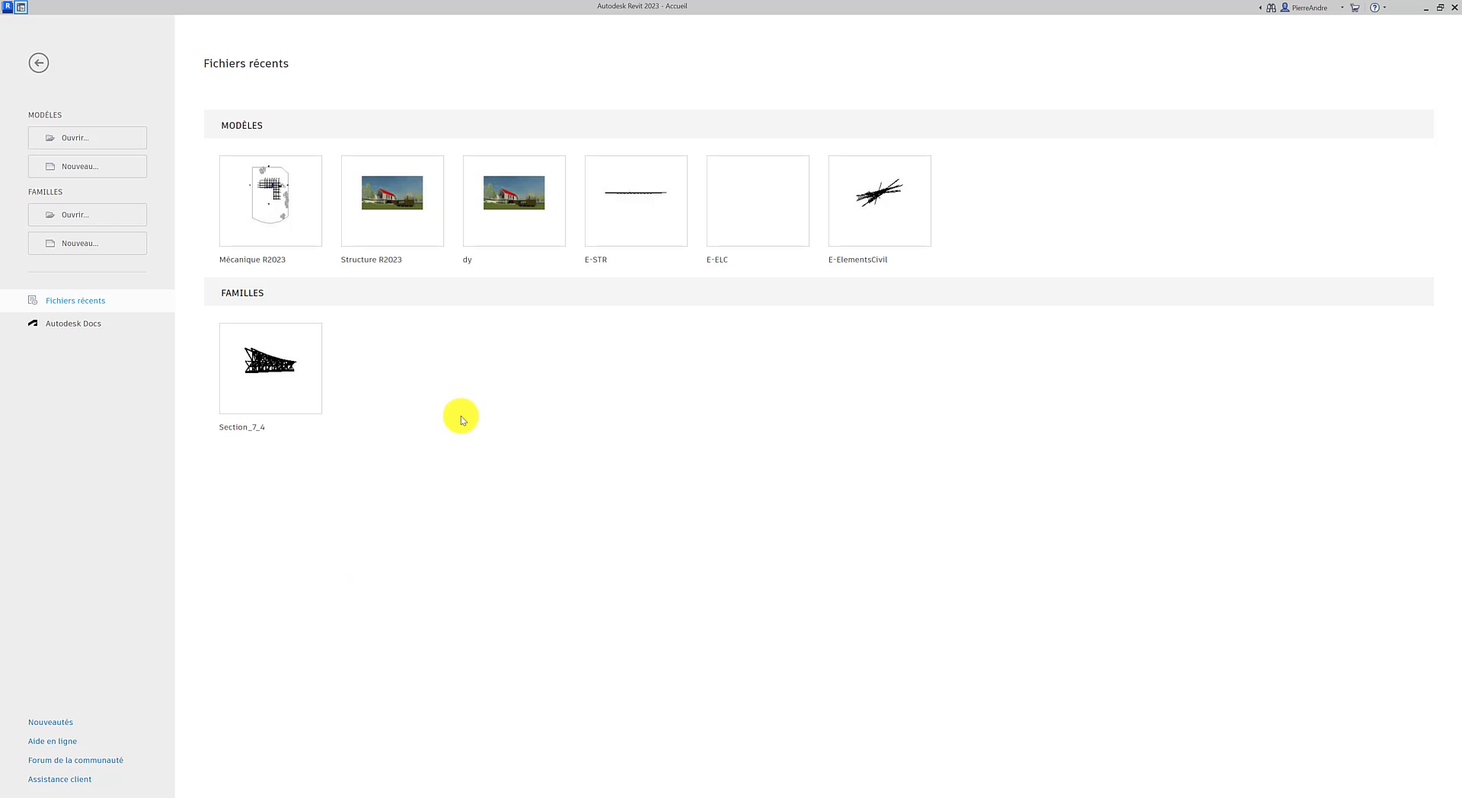
{"action": "left_click", "coordinate": [260, 197]}
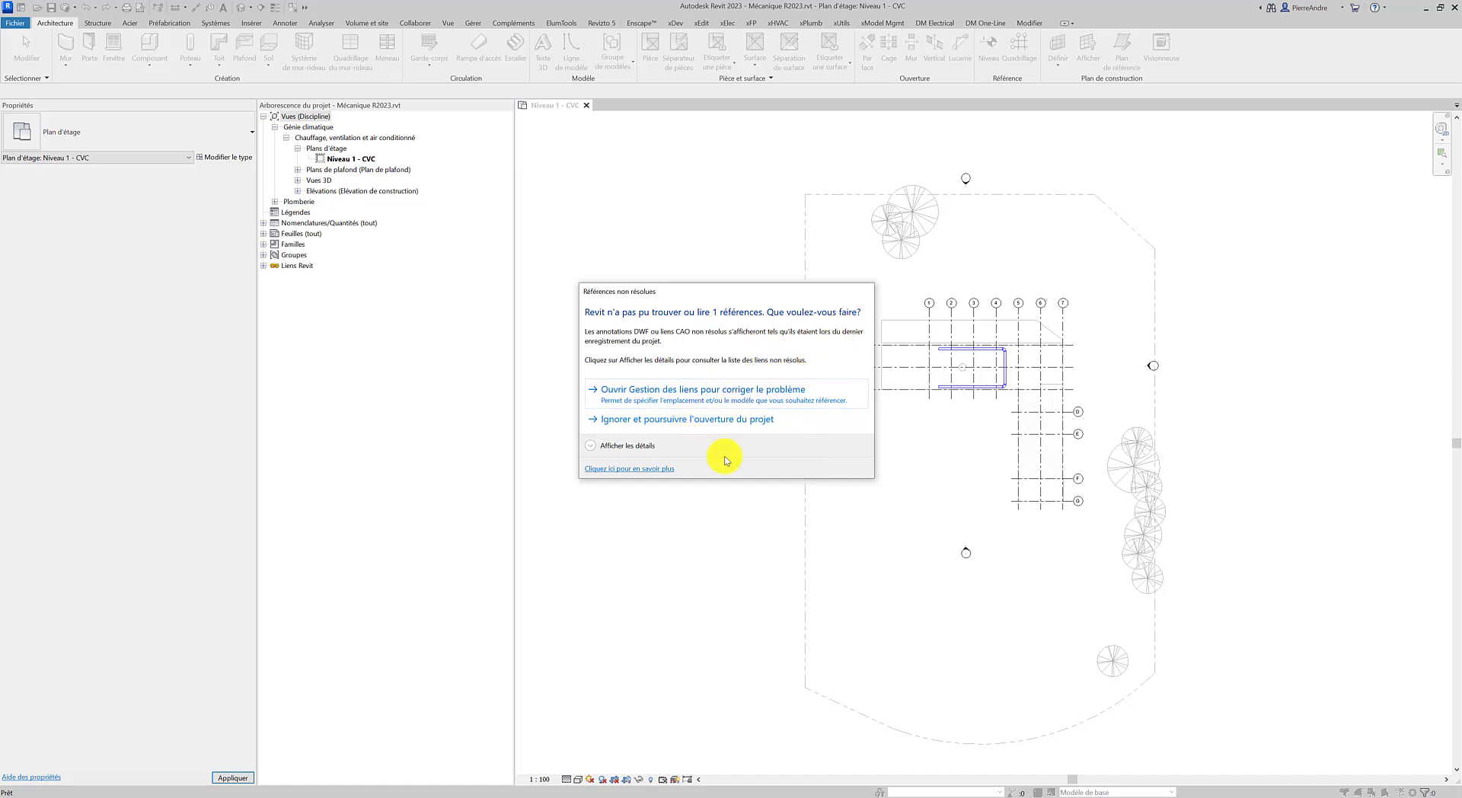
{"action": "left_click", "coordinate": [670, 420]}
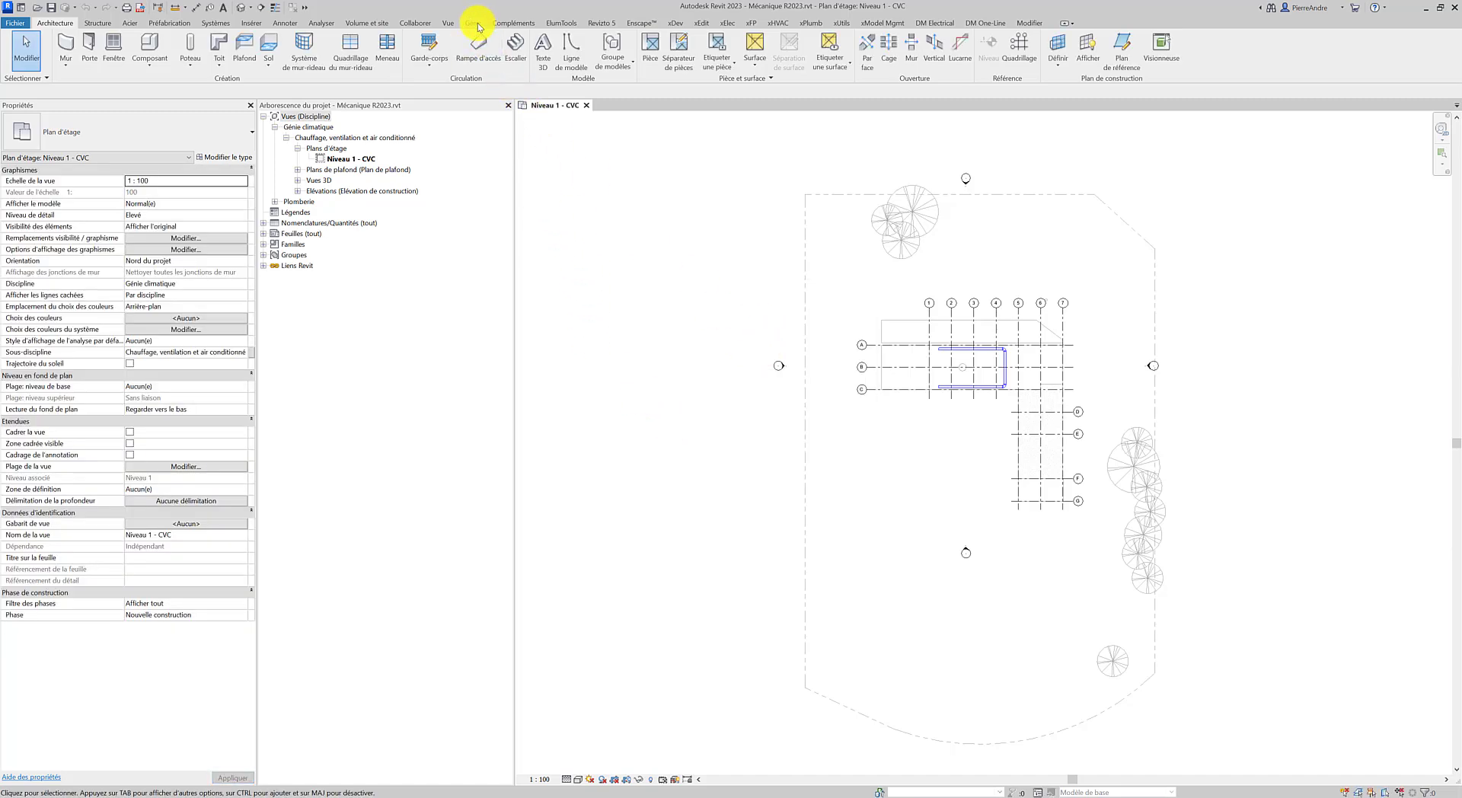
Examine the IFC, CAD, DWF and point cloud links in the link manager, and return to the list of Revit links.
{"action": "left_click", "coordinate": [249, 23]}
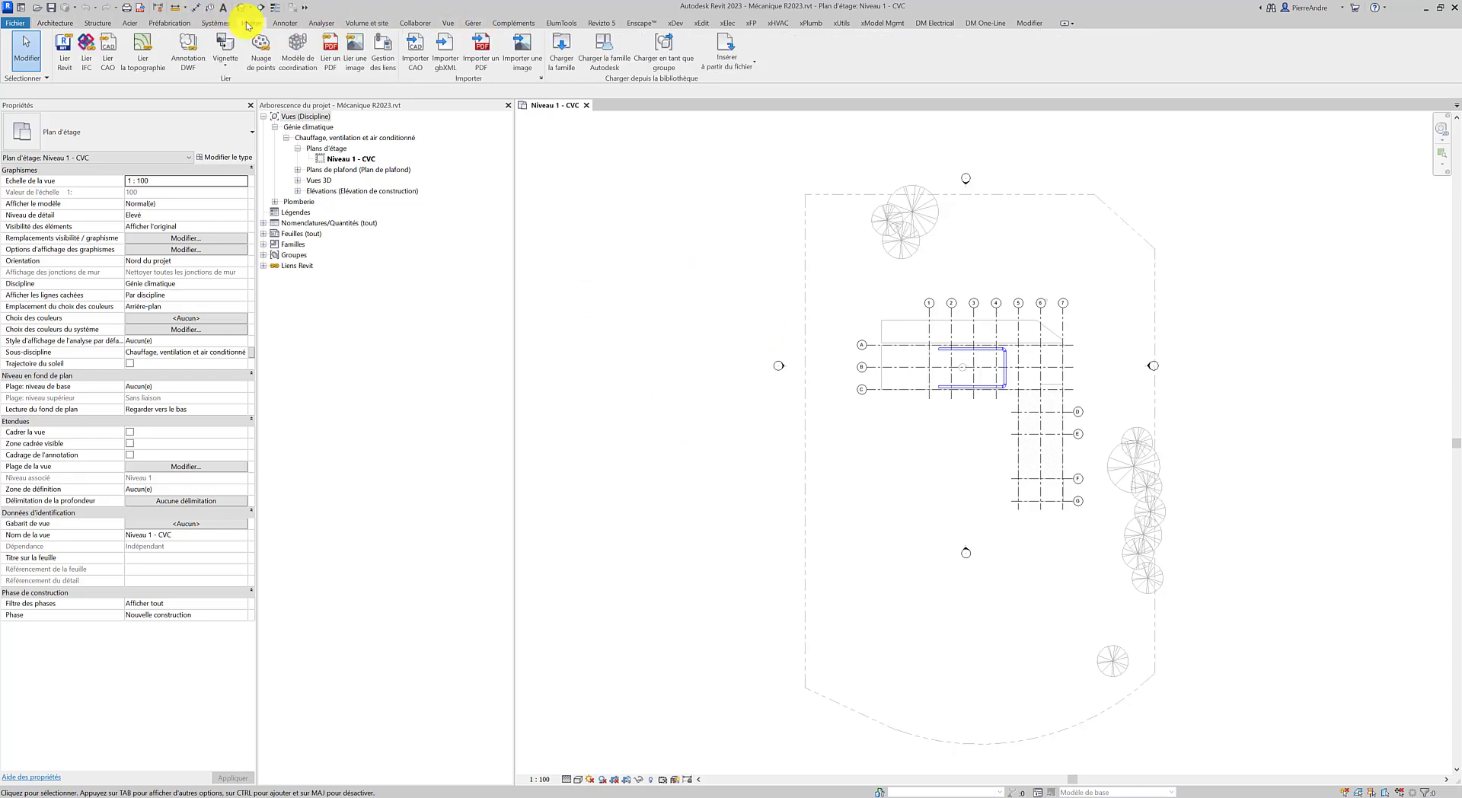
{"action": "left_click", "coordinate": [379, 57]}
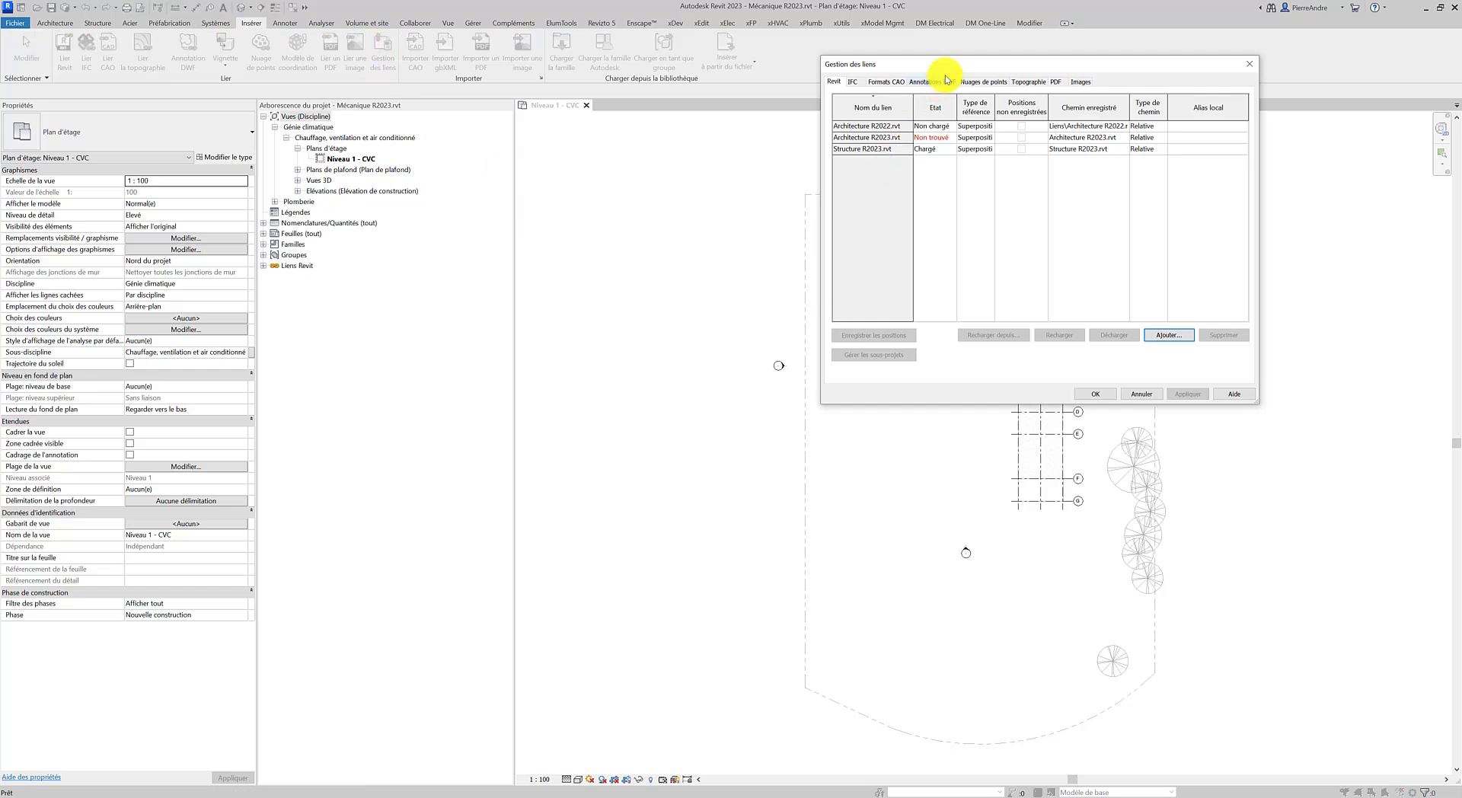
{"action": "left_click_drag", "start_coordinate": [958, 67], "coordinate": [626, 178]}
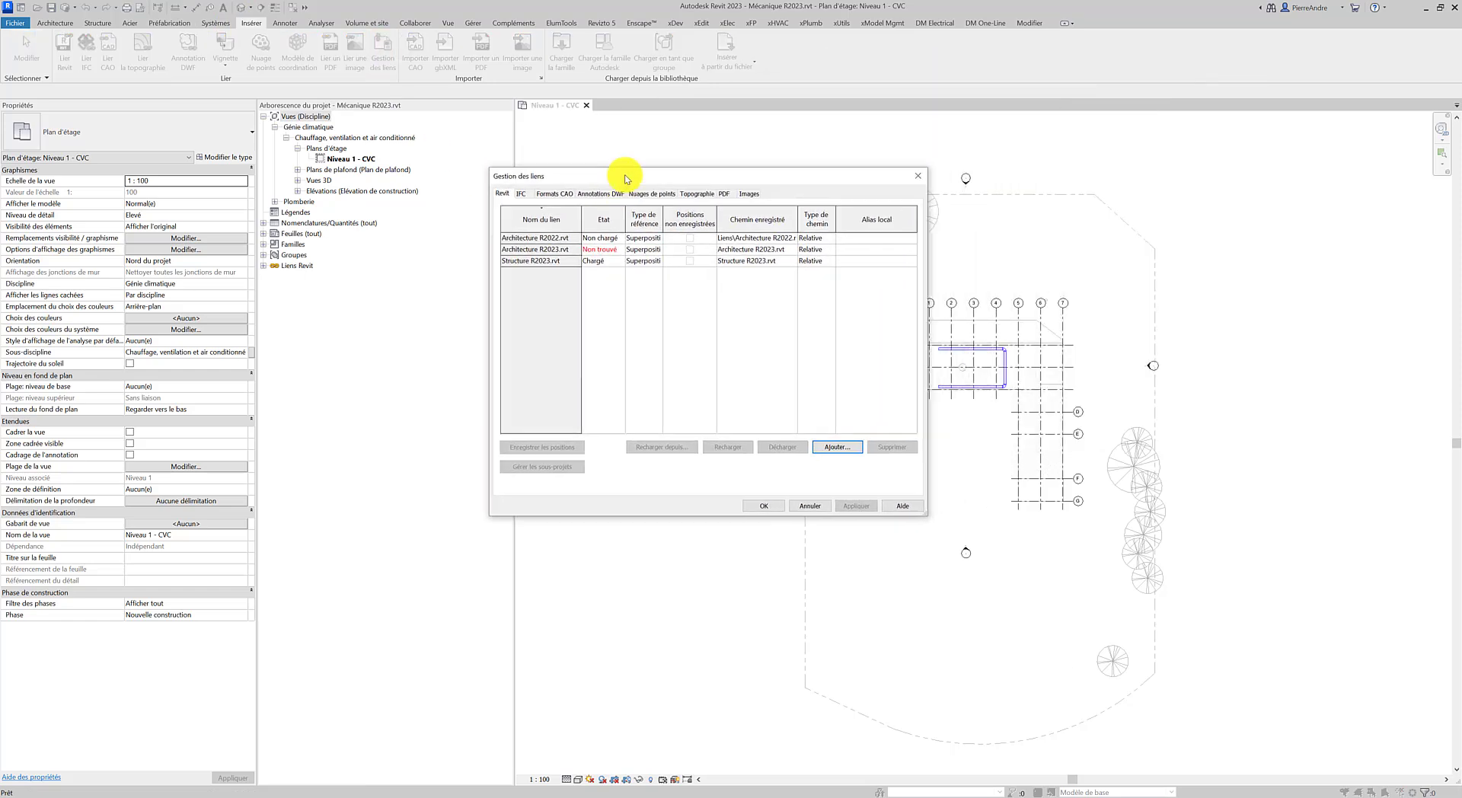
{"action": "left_click", "coordinate": [521, 193]}
{"action": "left_click", "coordinate": [548, 196]}
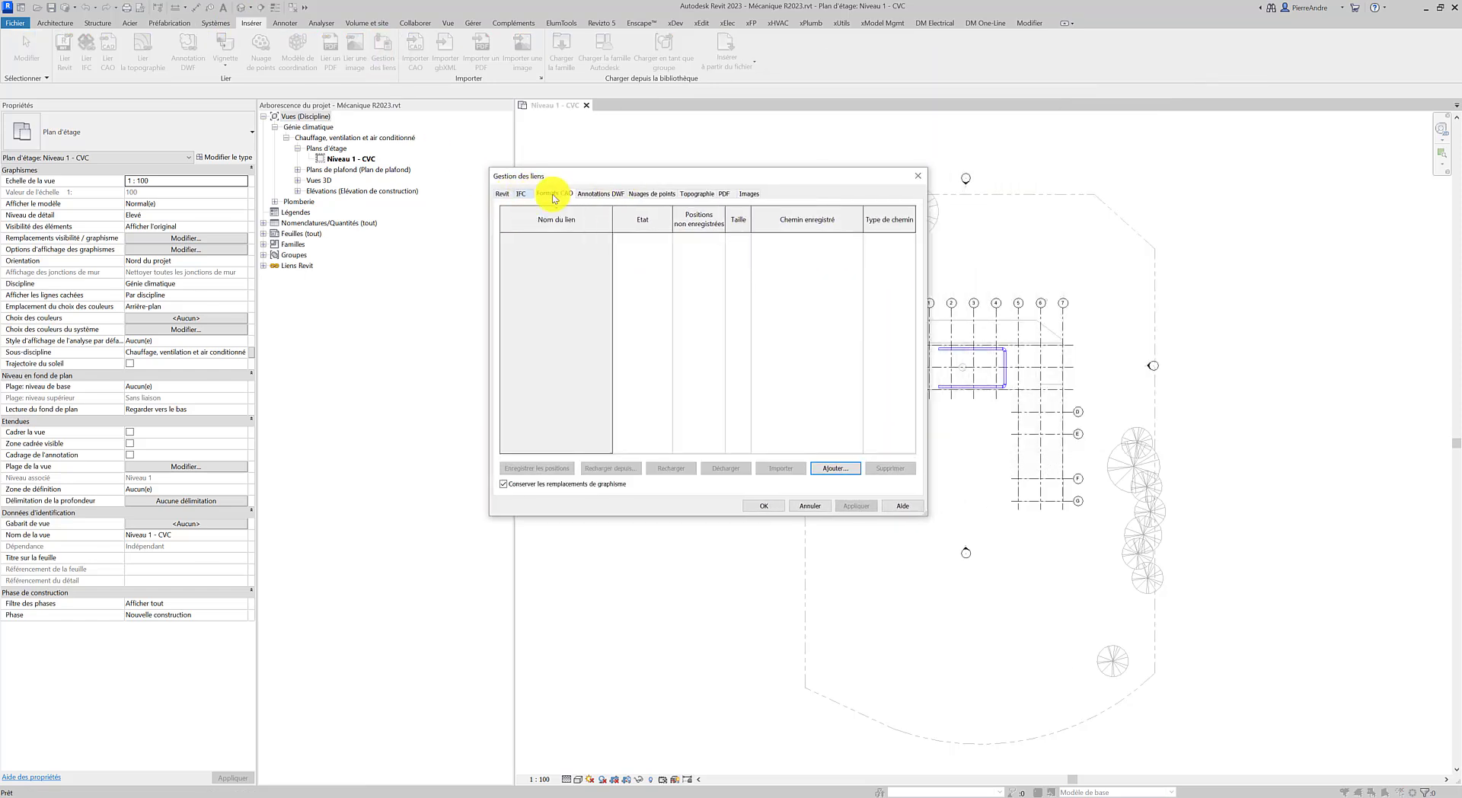
{"action": "left_click", "coordinate": [602, 197]}
{"action": "left_click", "coordinate": [651, 194]}
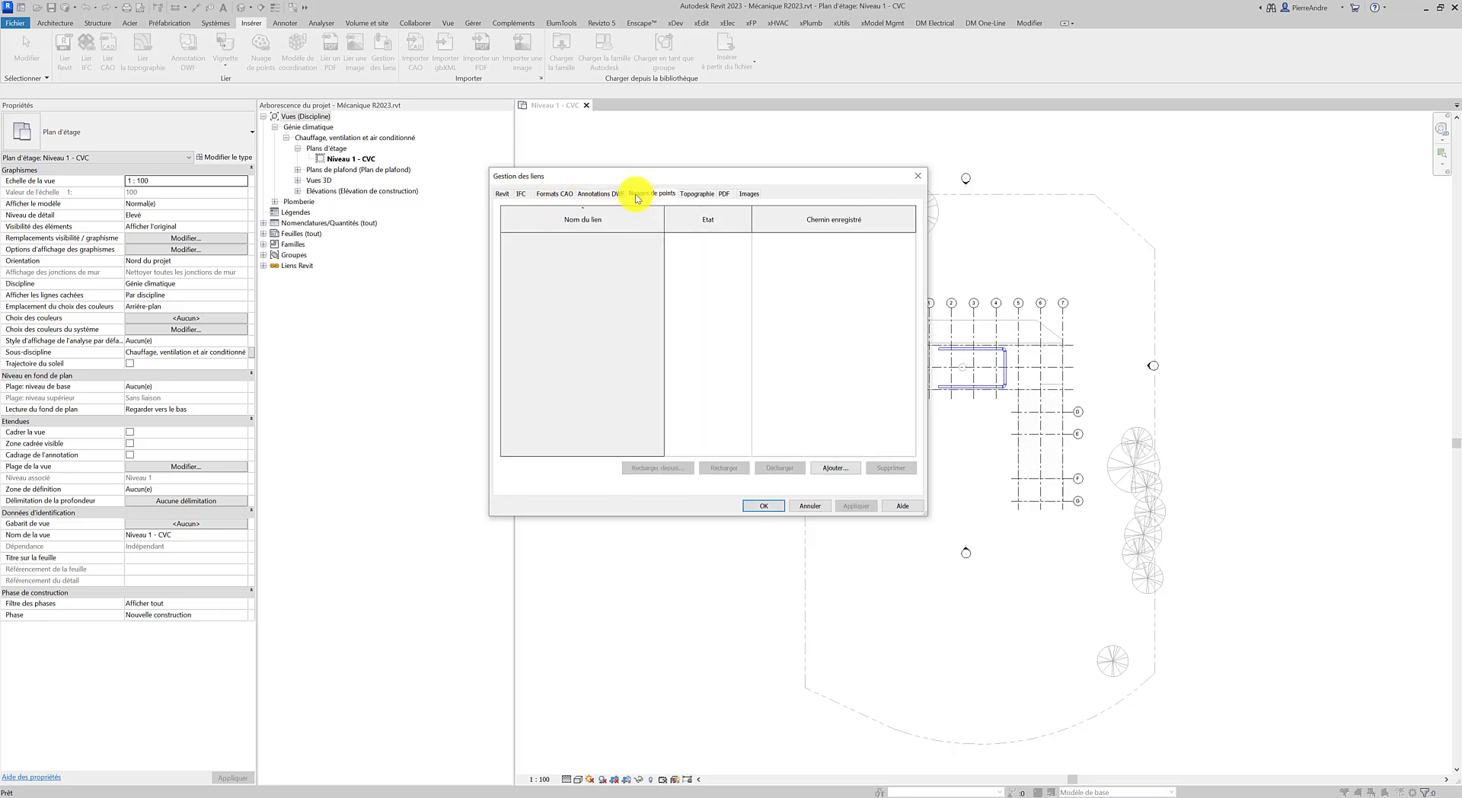
{"action": "left_click", "coordinate": [503, 193]}
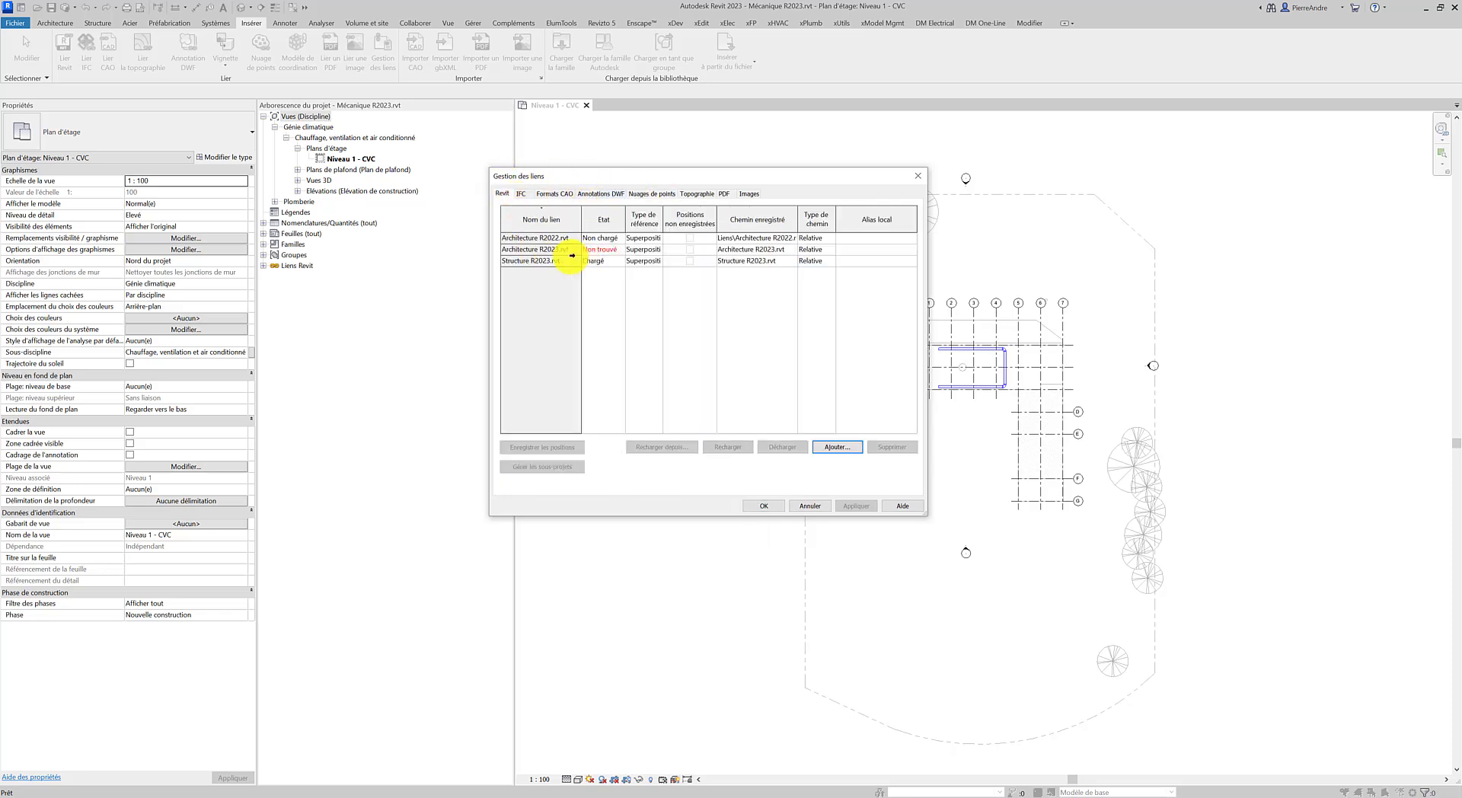
Remove the unloaded Architecture R2022.rvt link from the mechanical model and close the link manager.
{"action": "left_click", "coordinate": [520, 262]}
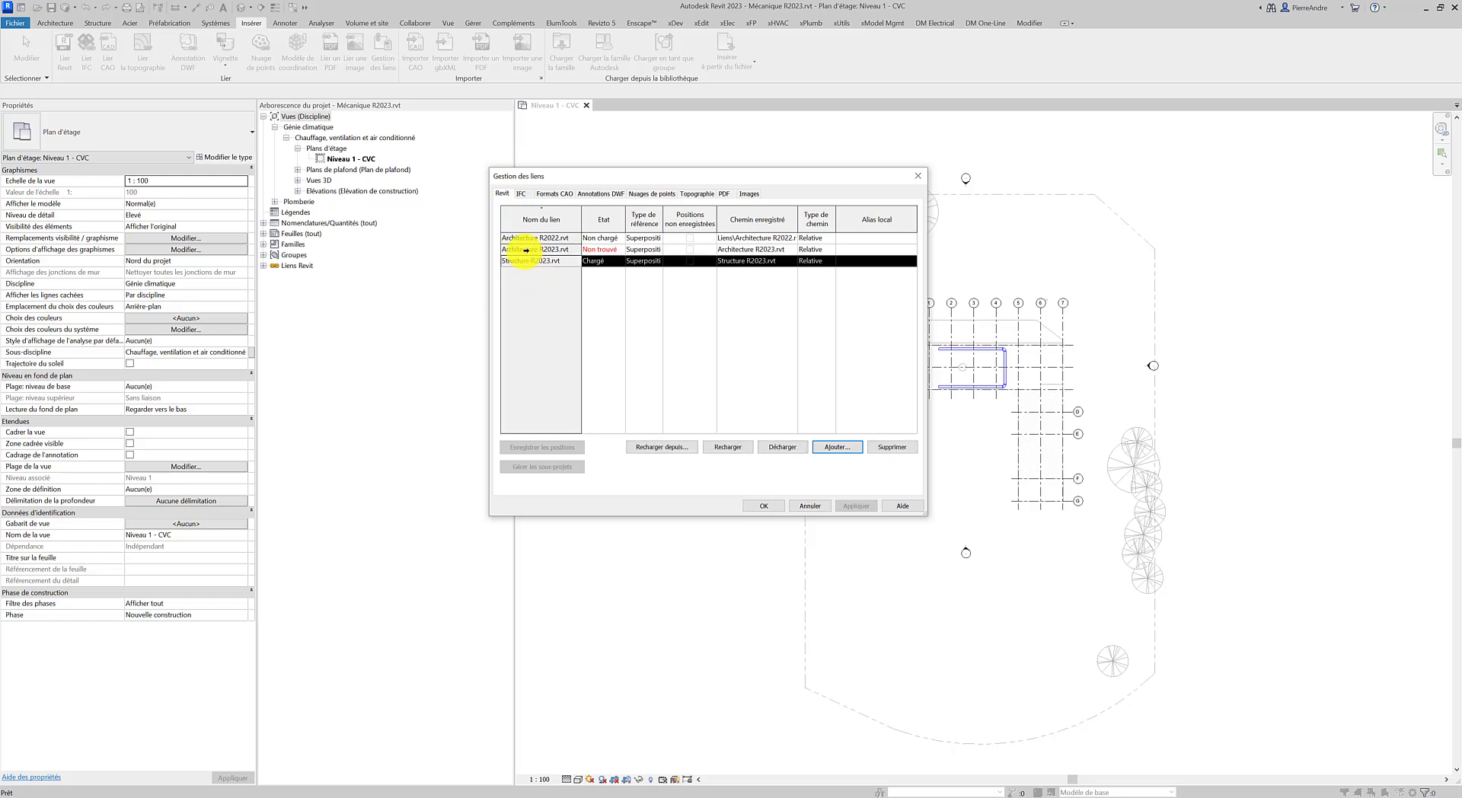
{"action": "left_click", "coordinate": [525, 250]}
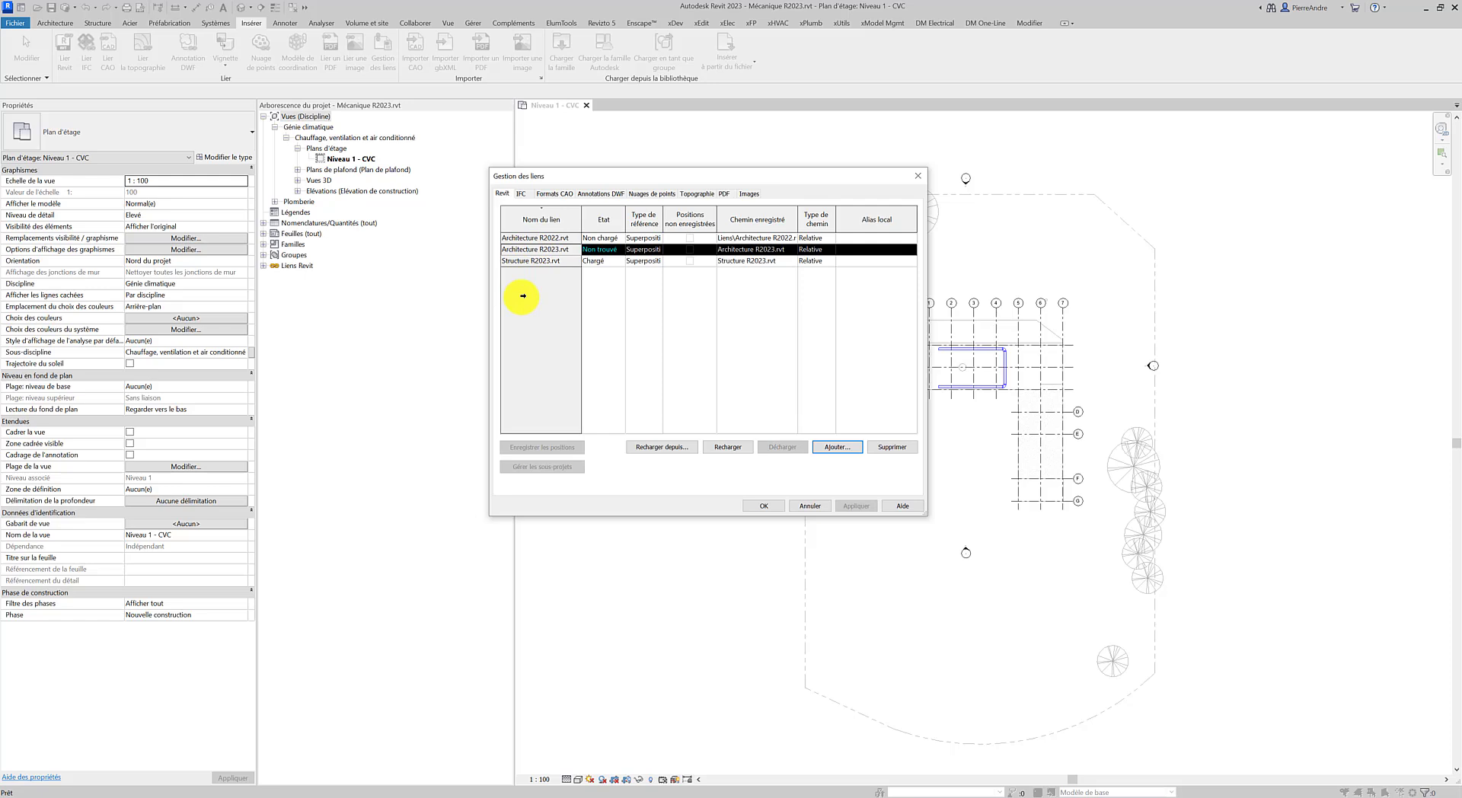
{"action": "left_click", "coordinate": [538, 239]}
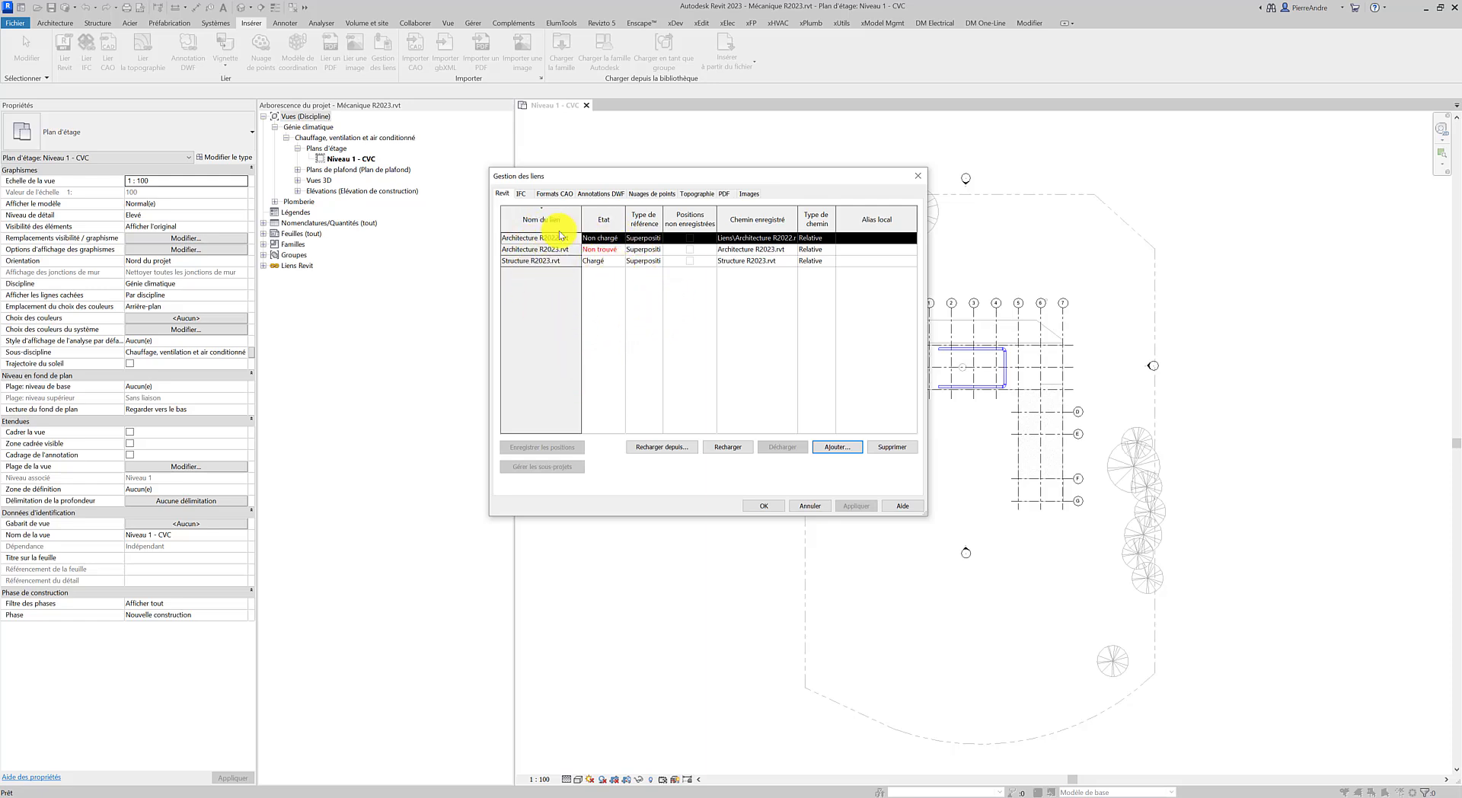
{"action": "left_click", "coordinate": [888, 448]}
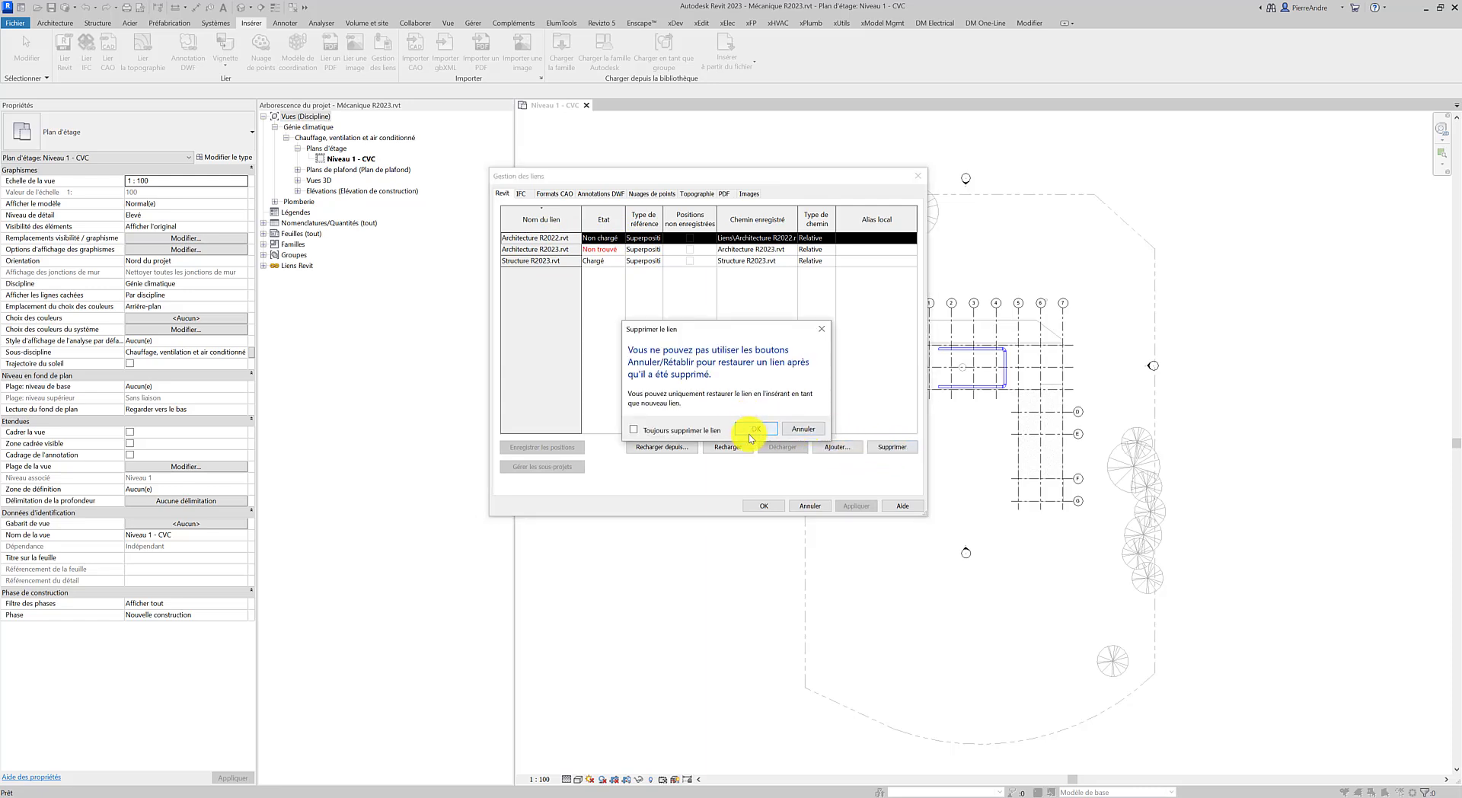
{"action": "left_click", "coordinate": [751, 431]}
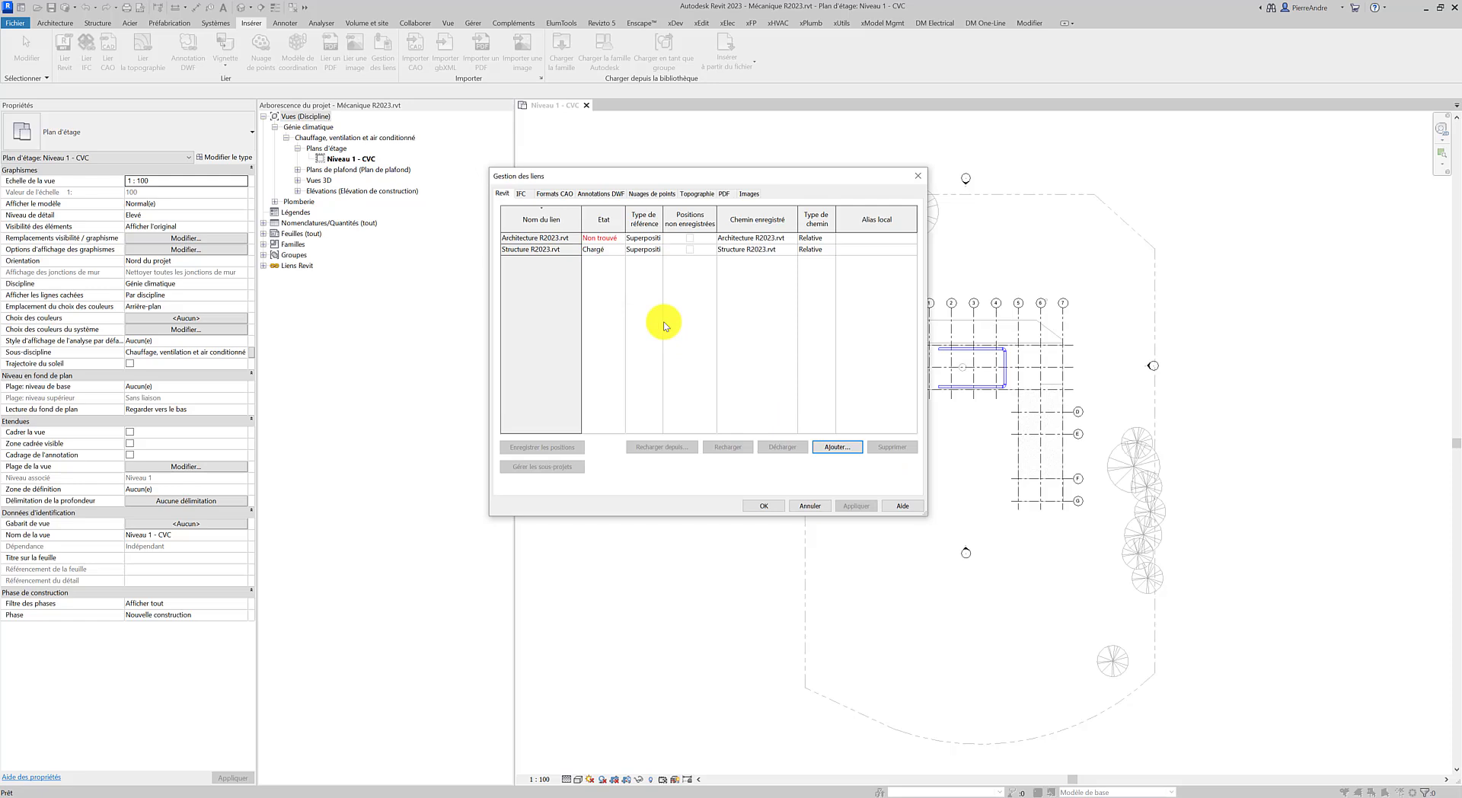
{"action": "left_click", "coordinate": [530, 250]}
{"action": "left_click", "coordinate": [533, 239]}
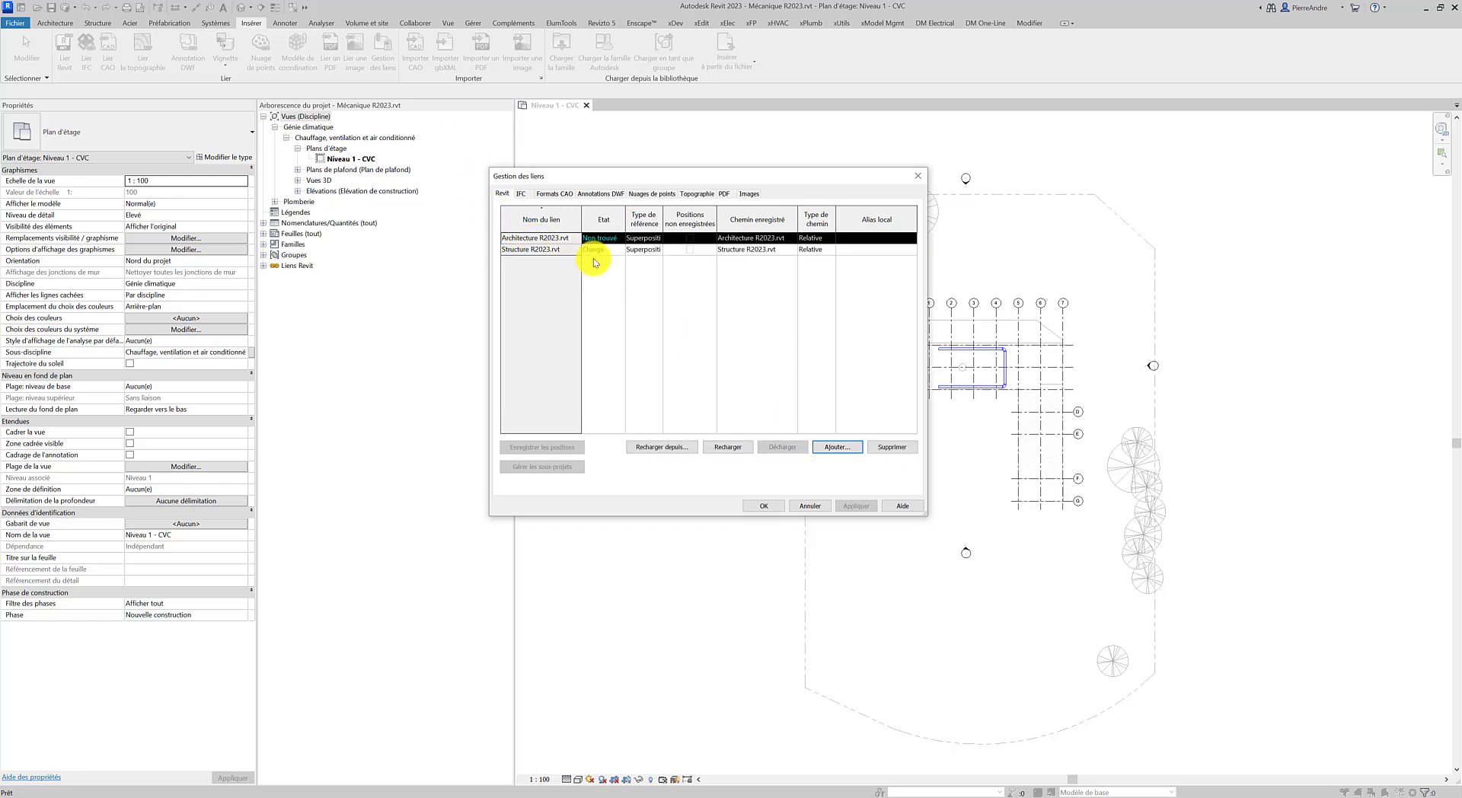
{"action": "left_click", "coordinate": [595, 289]}
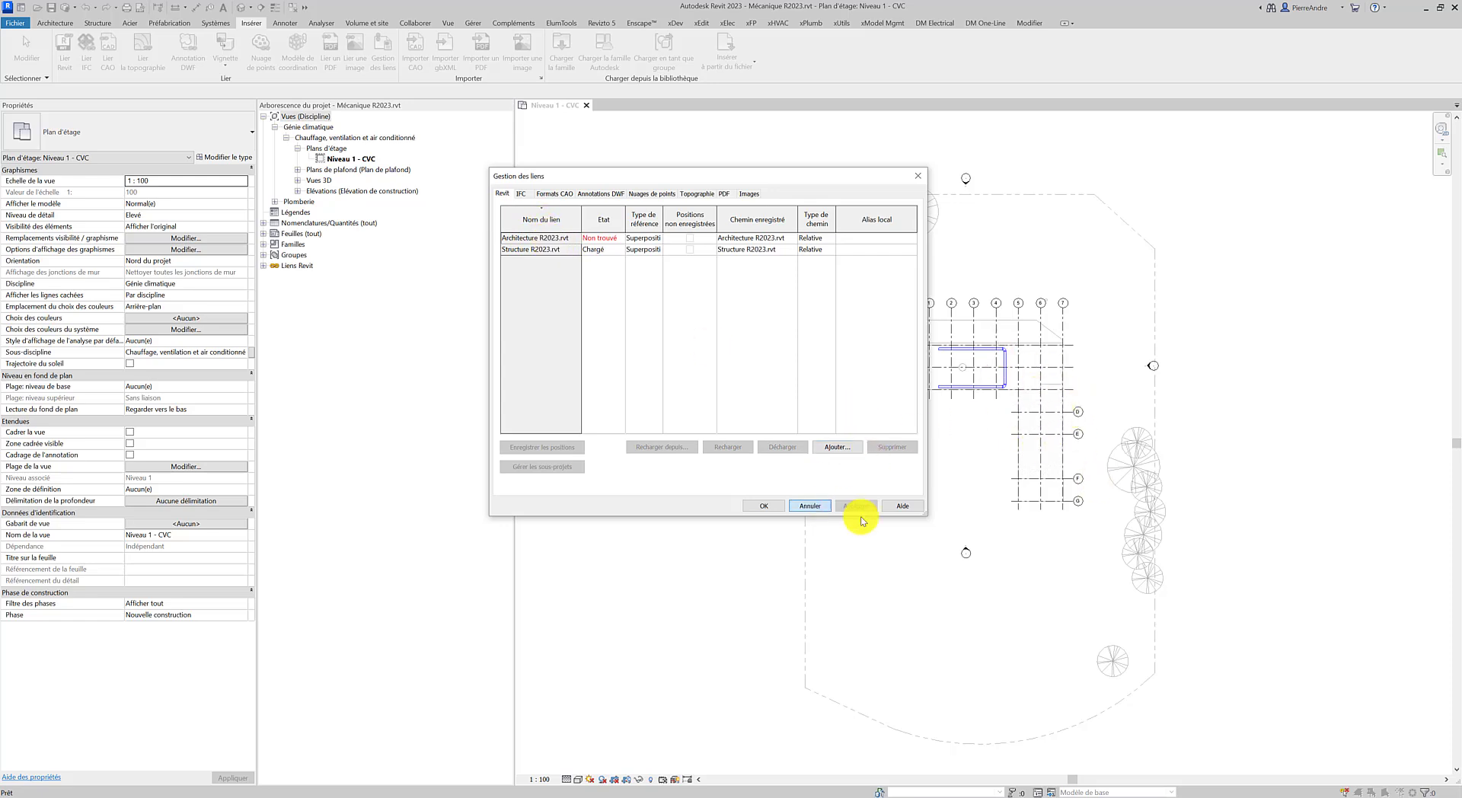
{"action": "left_click", "coordinate": [828, 507]}
Try to reload the missing Architecture R2023.rvt link from its saved path.
{"action": "scroll", "coordinate": [1035, 366], "scroll_direction": "up", "scroll_amount": 3}
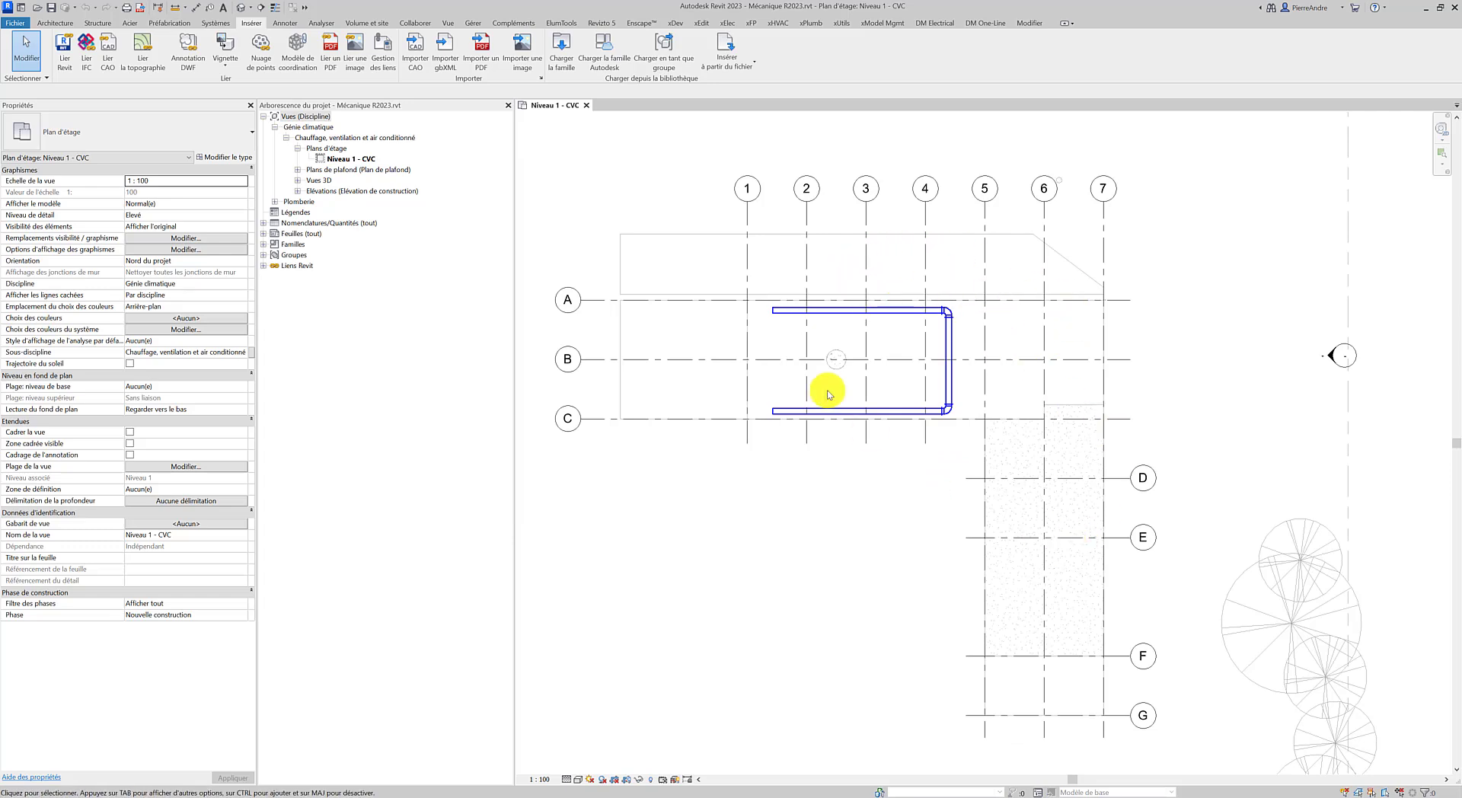
{"action": "left_click", "coordinate": [383, 55]}
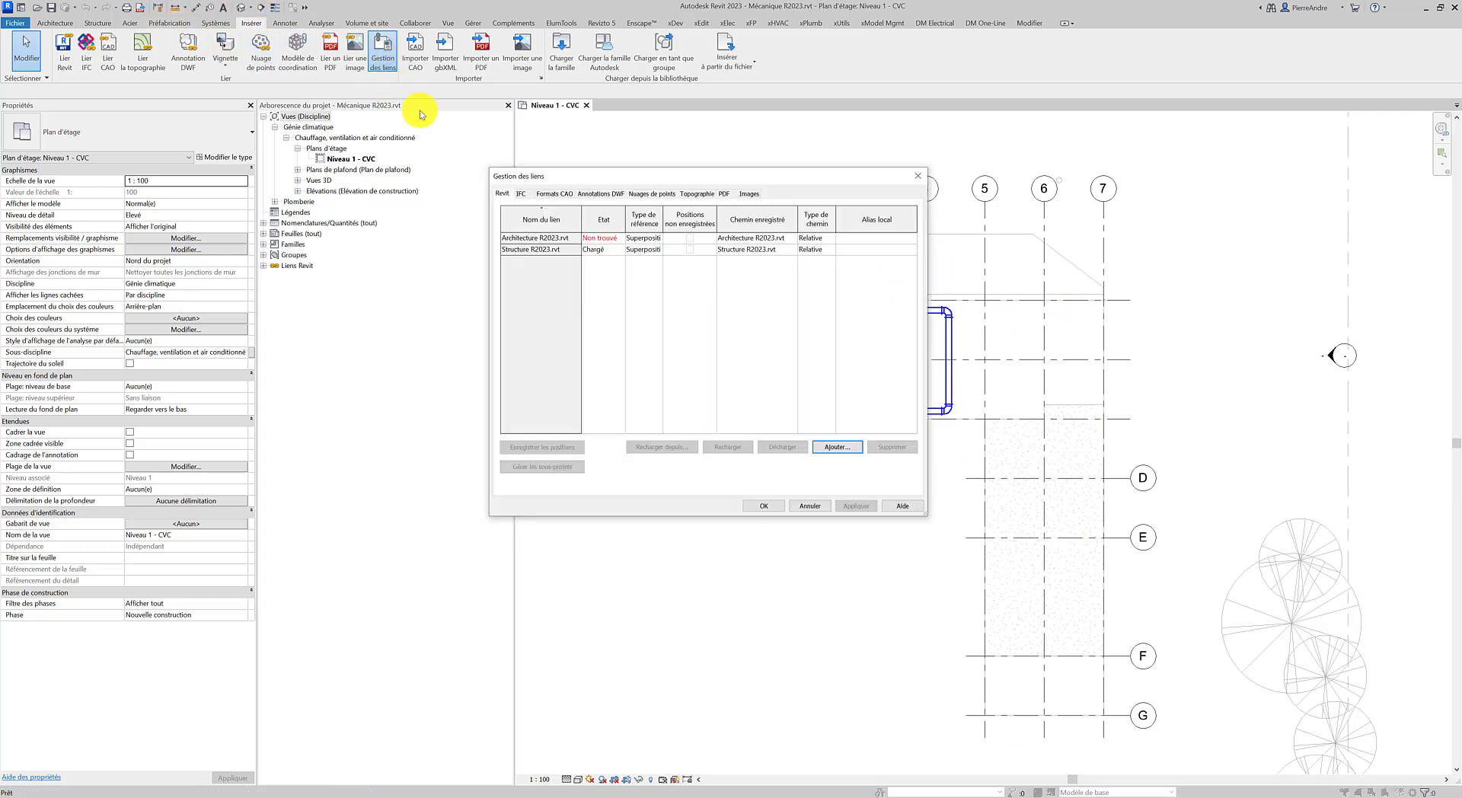
{"action": "left_click", "coordinate": [547, 237]}
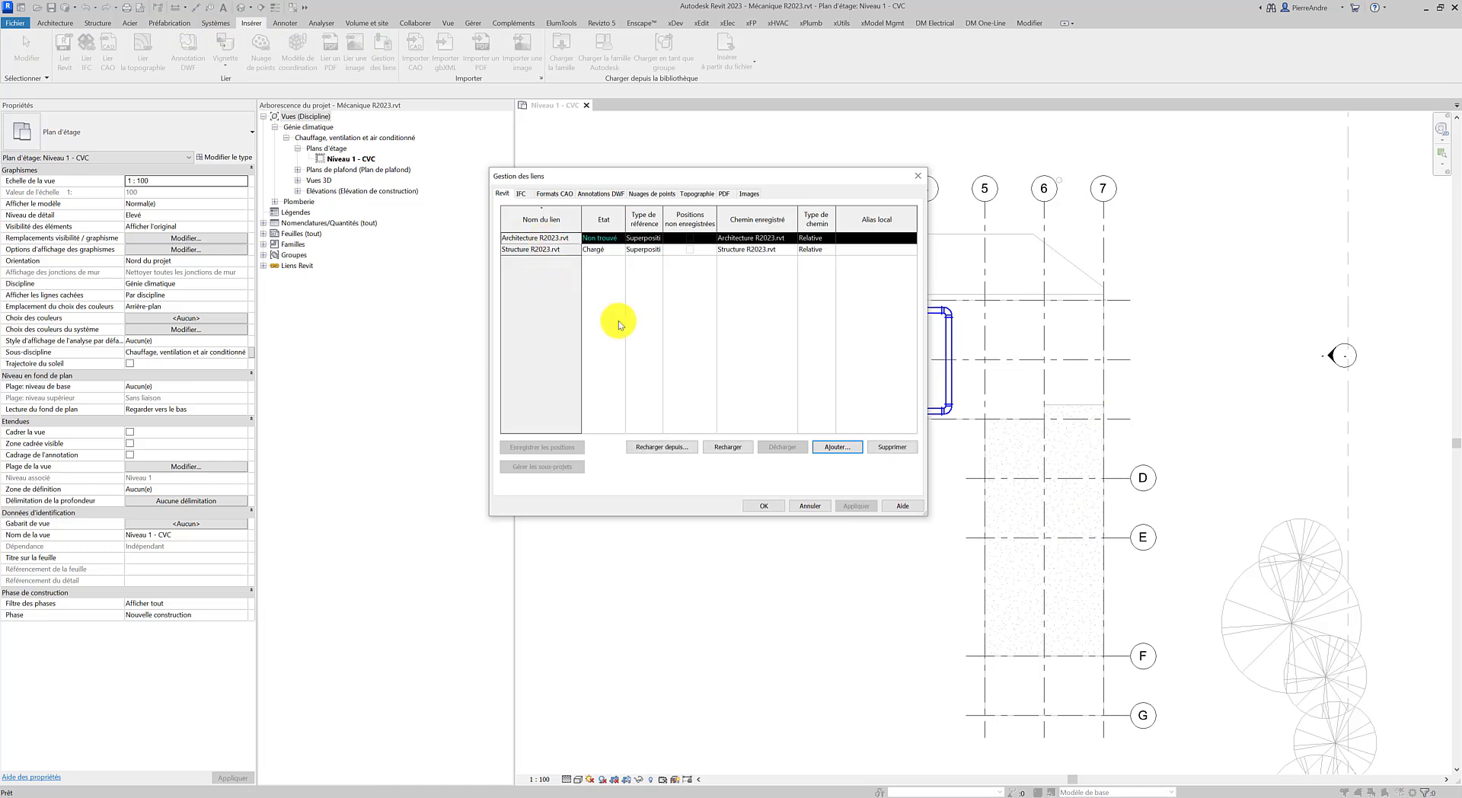
{"action": "left_click", "coordinate": [722, 452]}
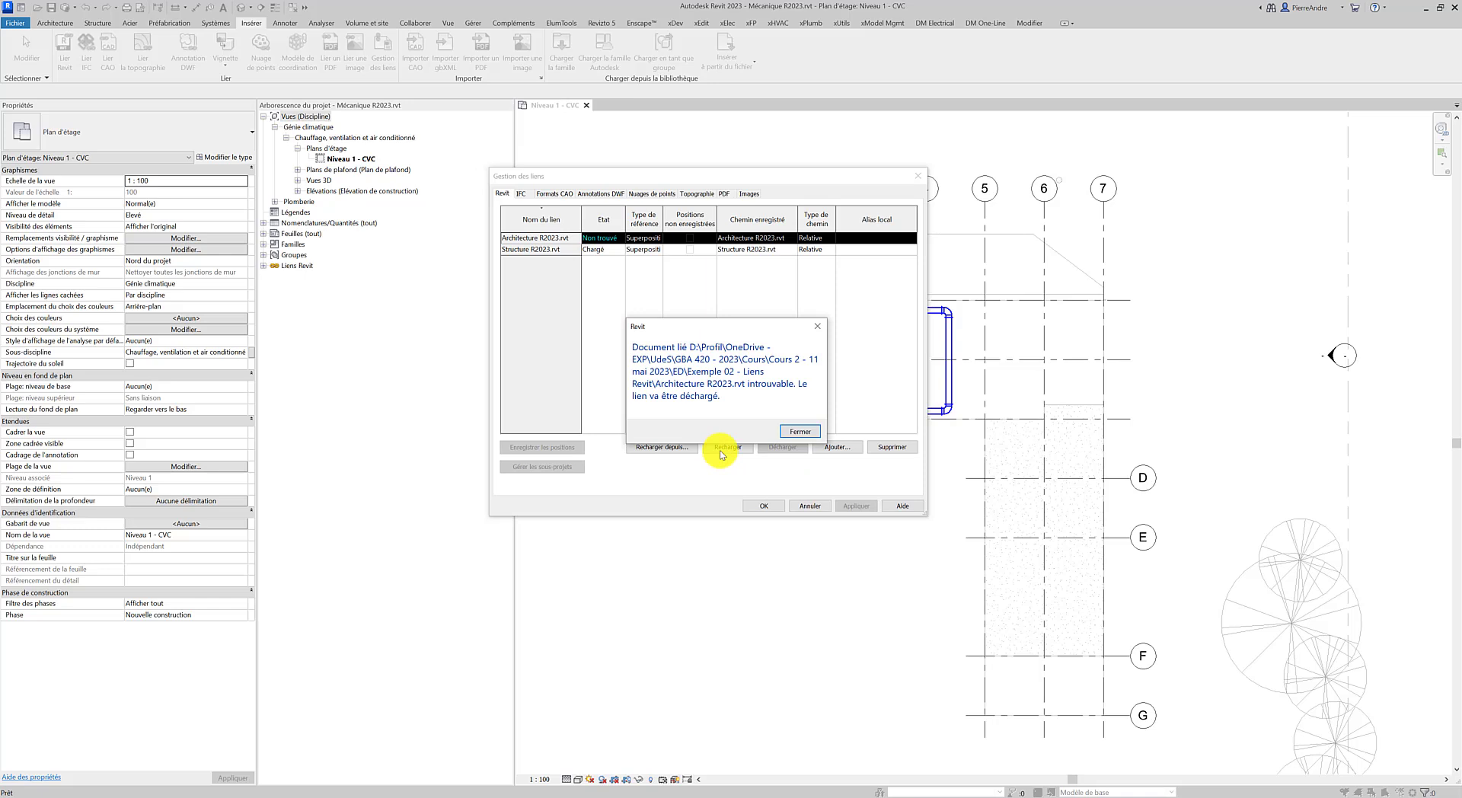
{"action": "left_click", "coordinate": [809, 436]}
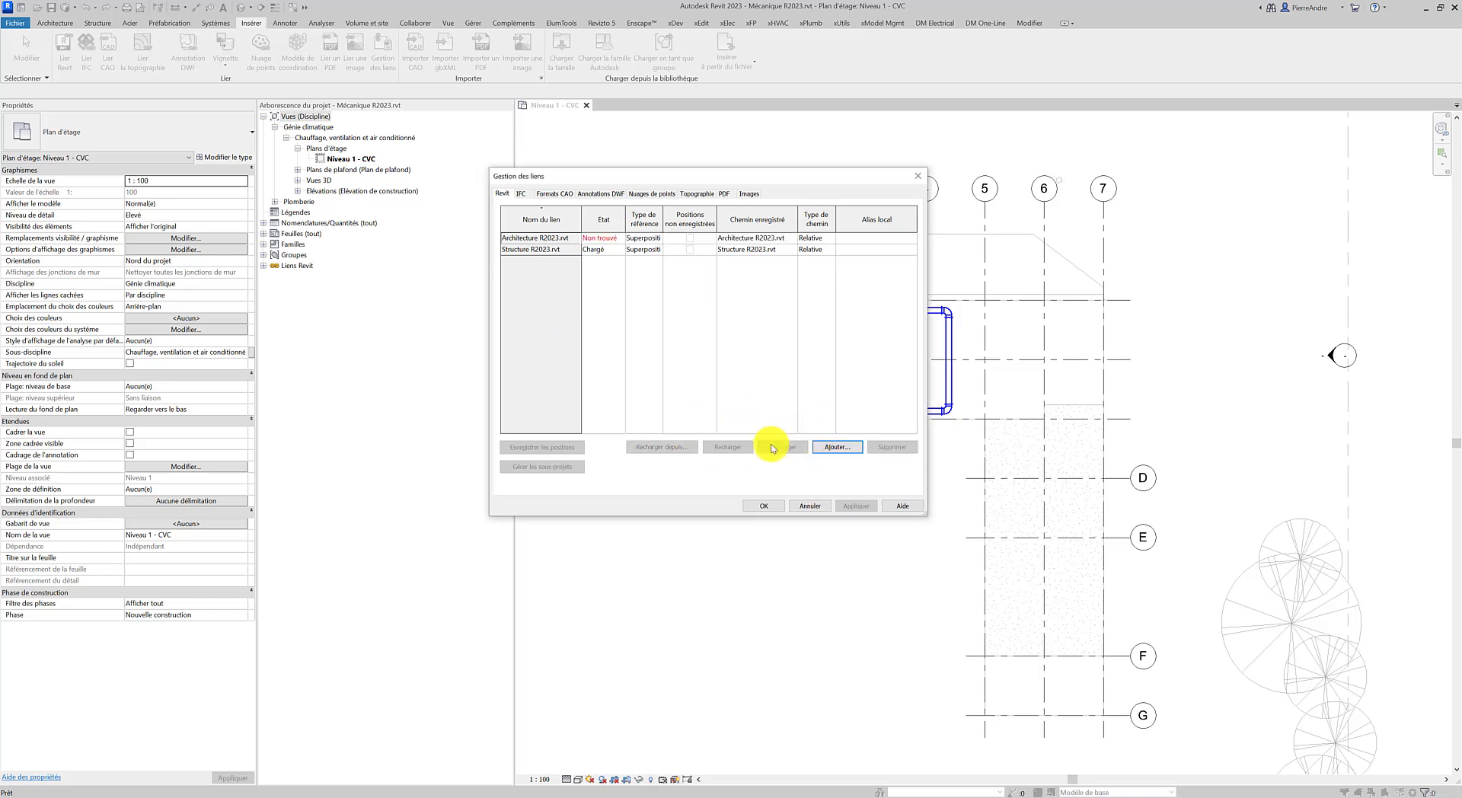
Repair the missing architecture link by reloading it from Architecture R2023-1.rvt in the Exemple 02 - Liens Revit folder, and accept the link changes.
{"action": "left_click", "coordinate": [537, 238]}
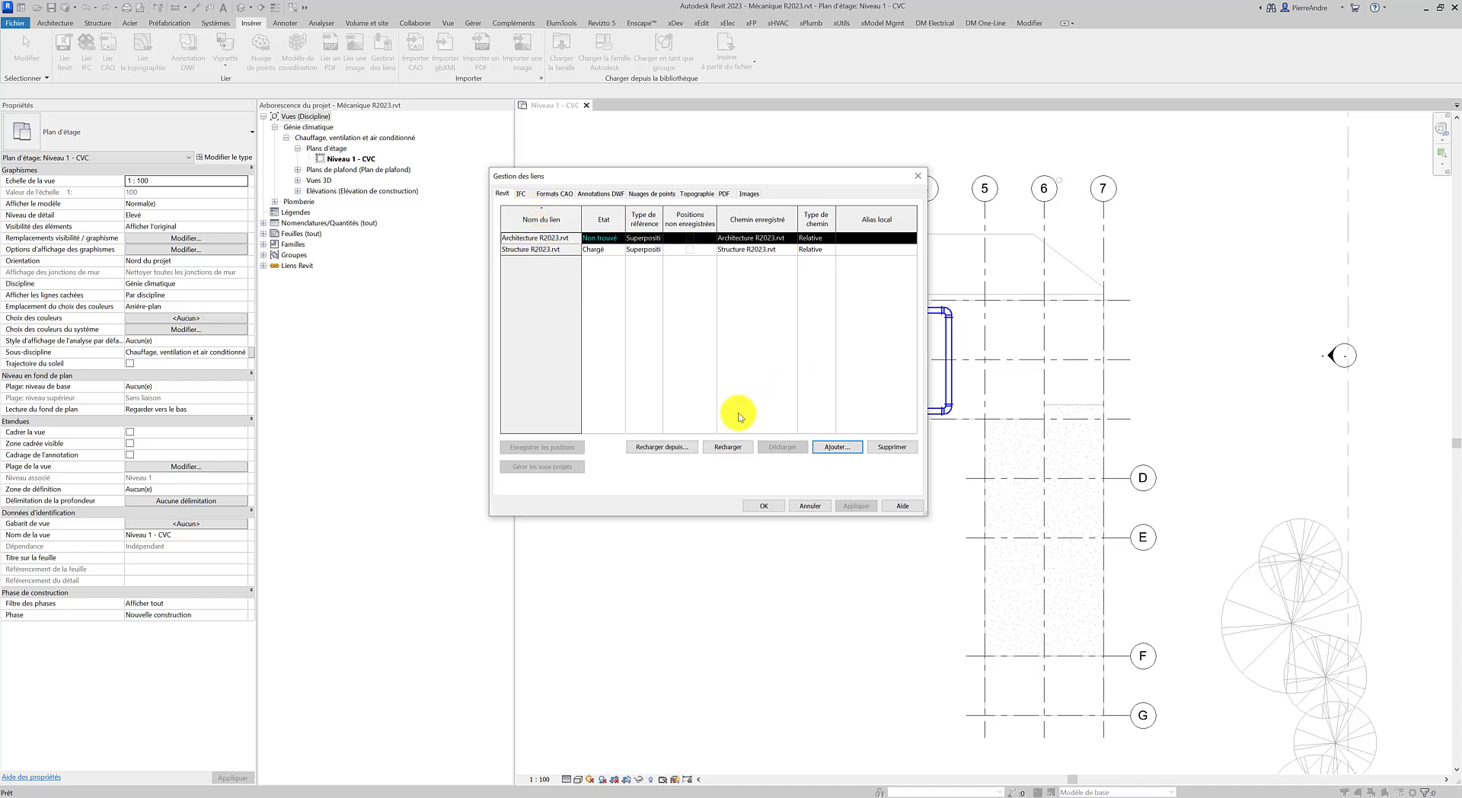
{"action": "left_click", "coordinate": [676, 449]}
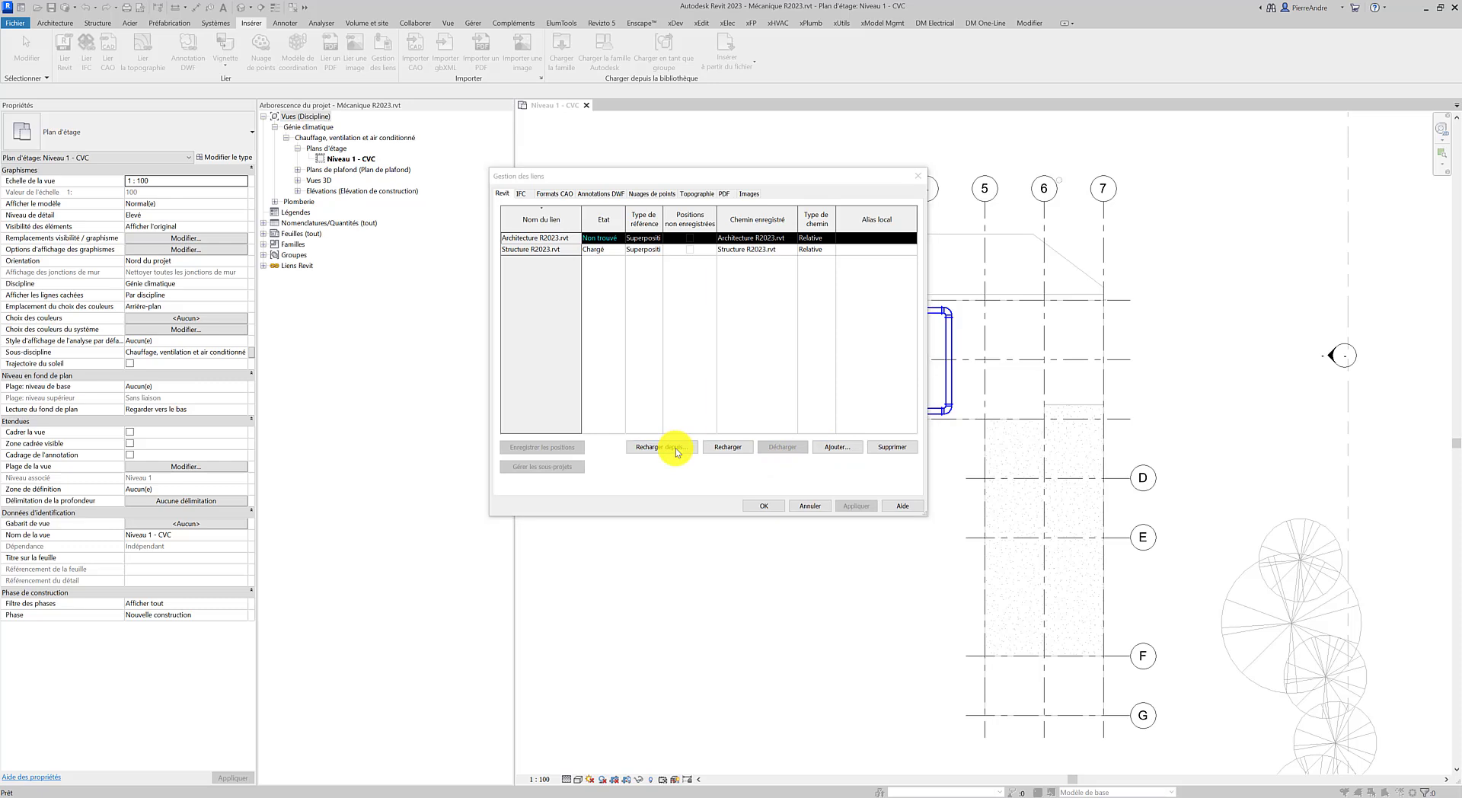
{"action": "left_click_drag", "start_coordinate": [591, 70], "coordinate": [688, 234]}
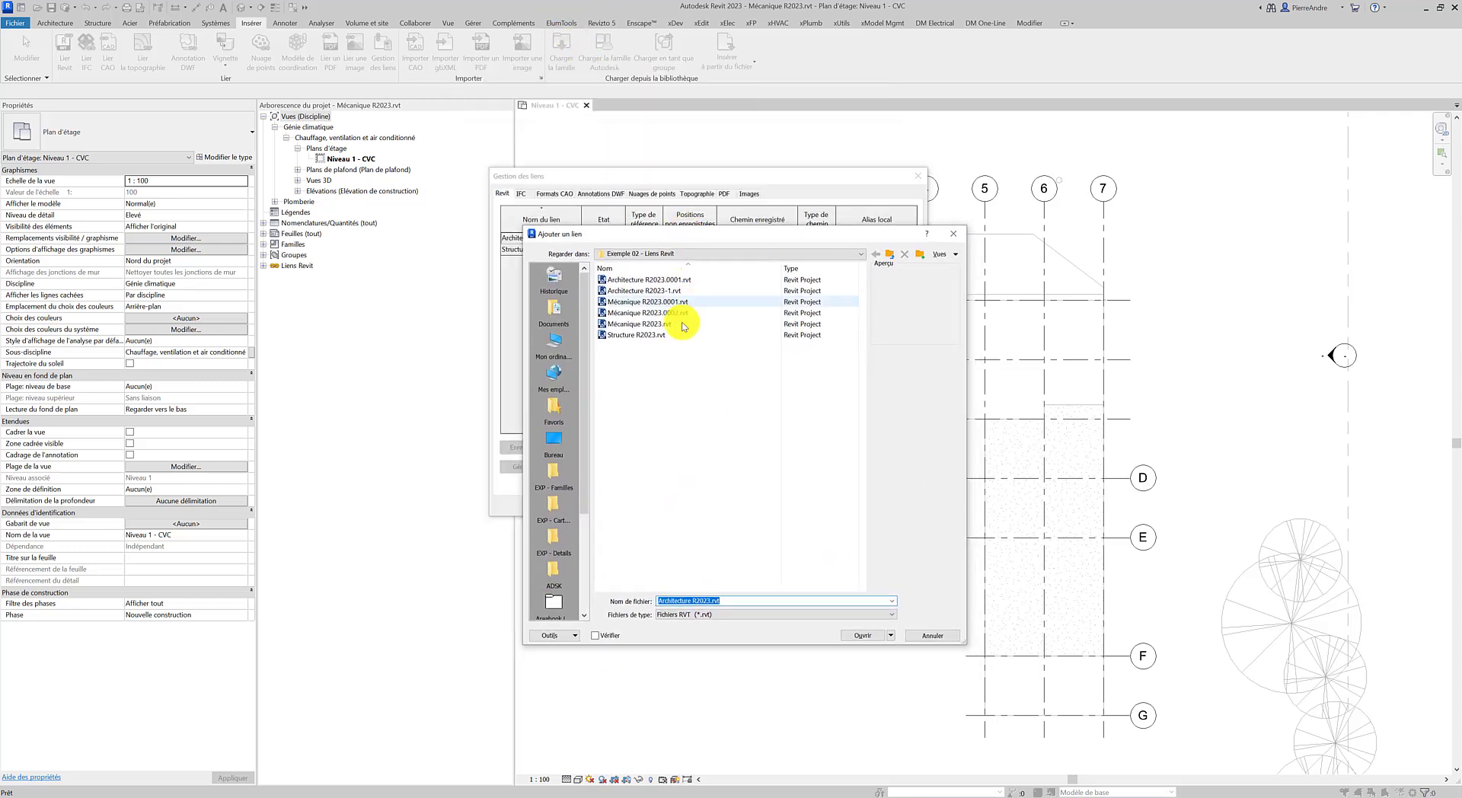
{"action": "left_click", "coordinate": [657, 293]}
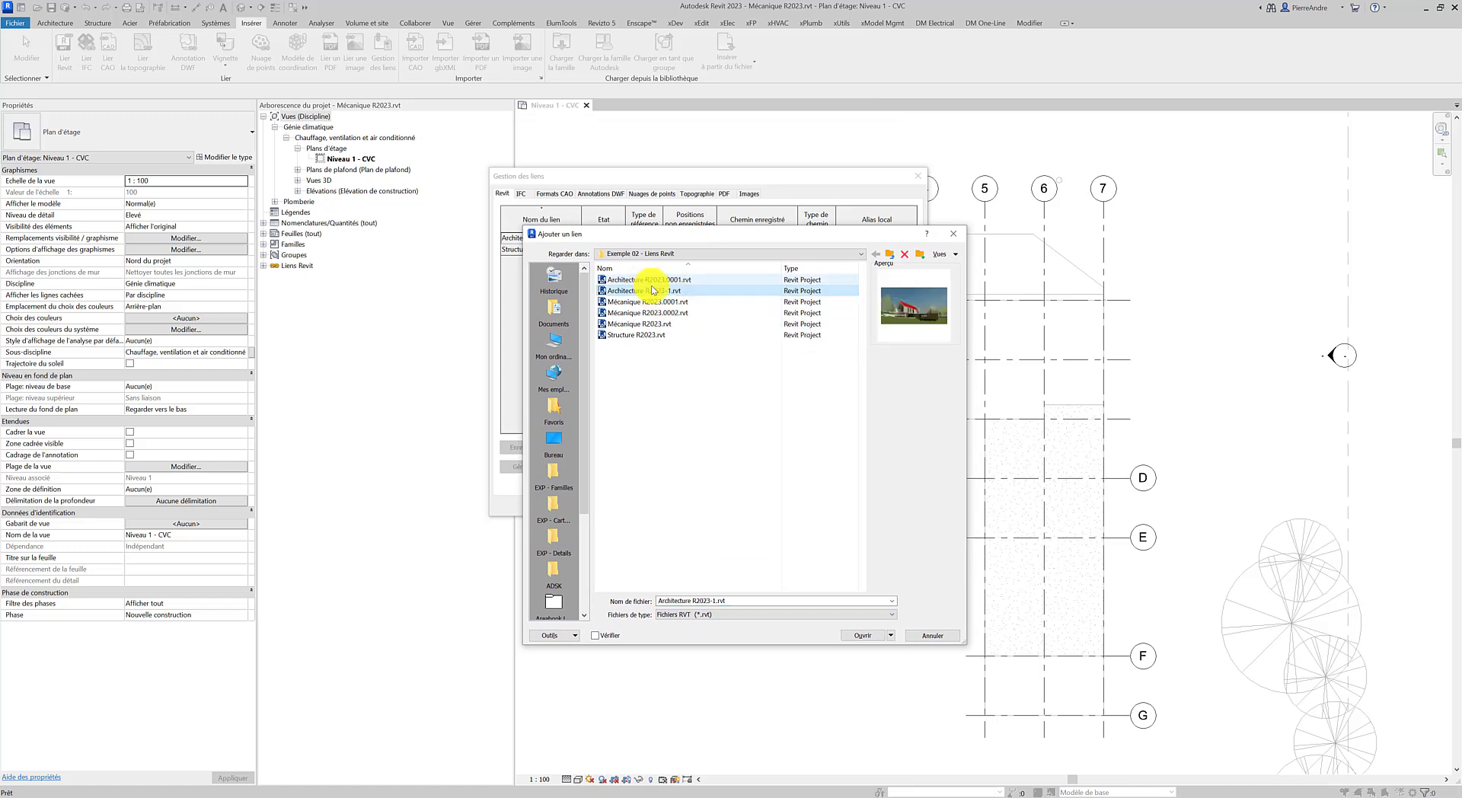
{"action": "left_click", "coordinate": [853, 634]}
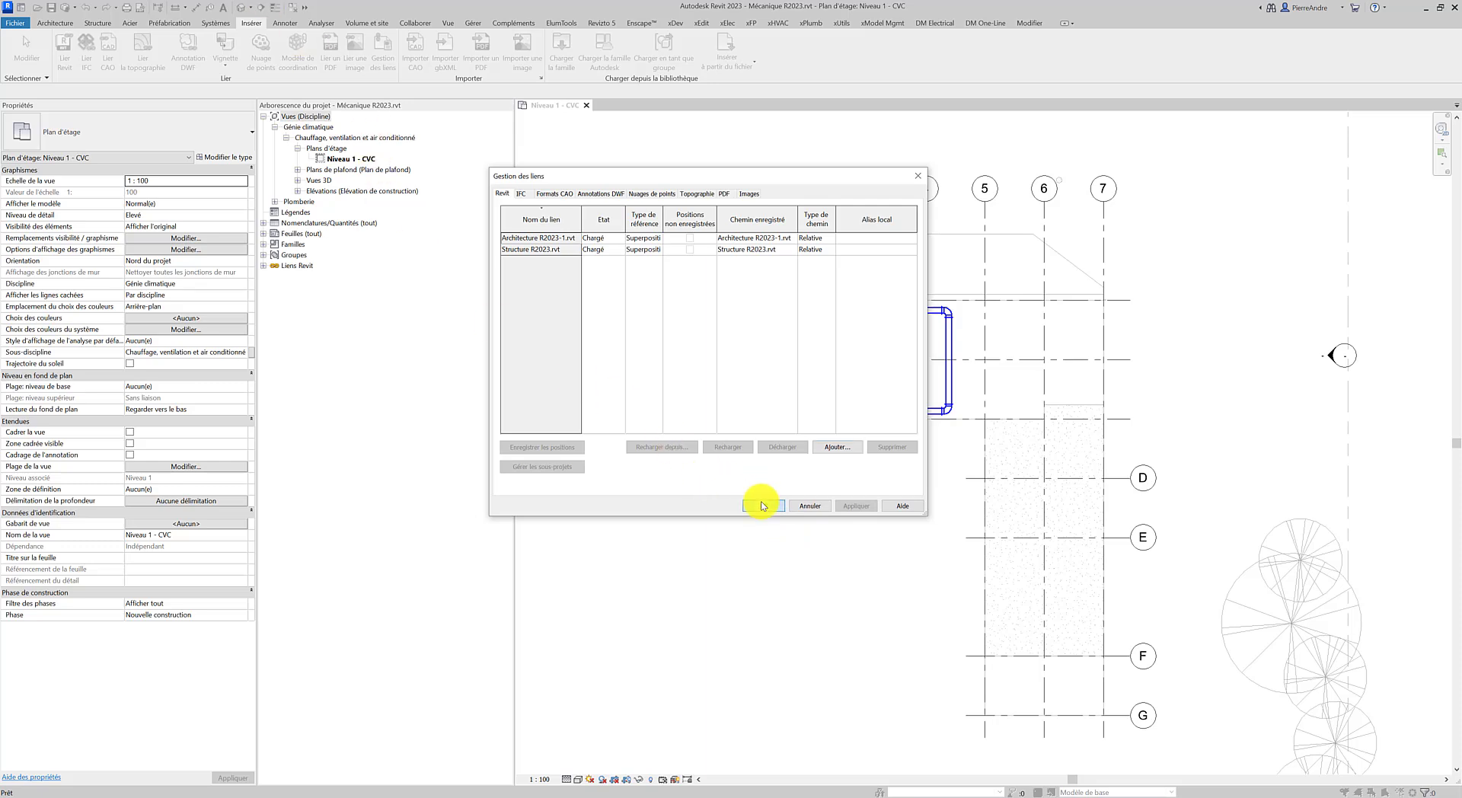
{"action": "left_click", "coordinate": [762, 506]}
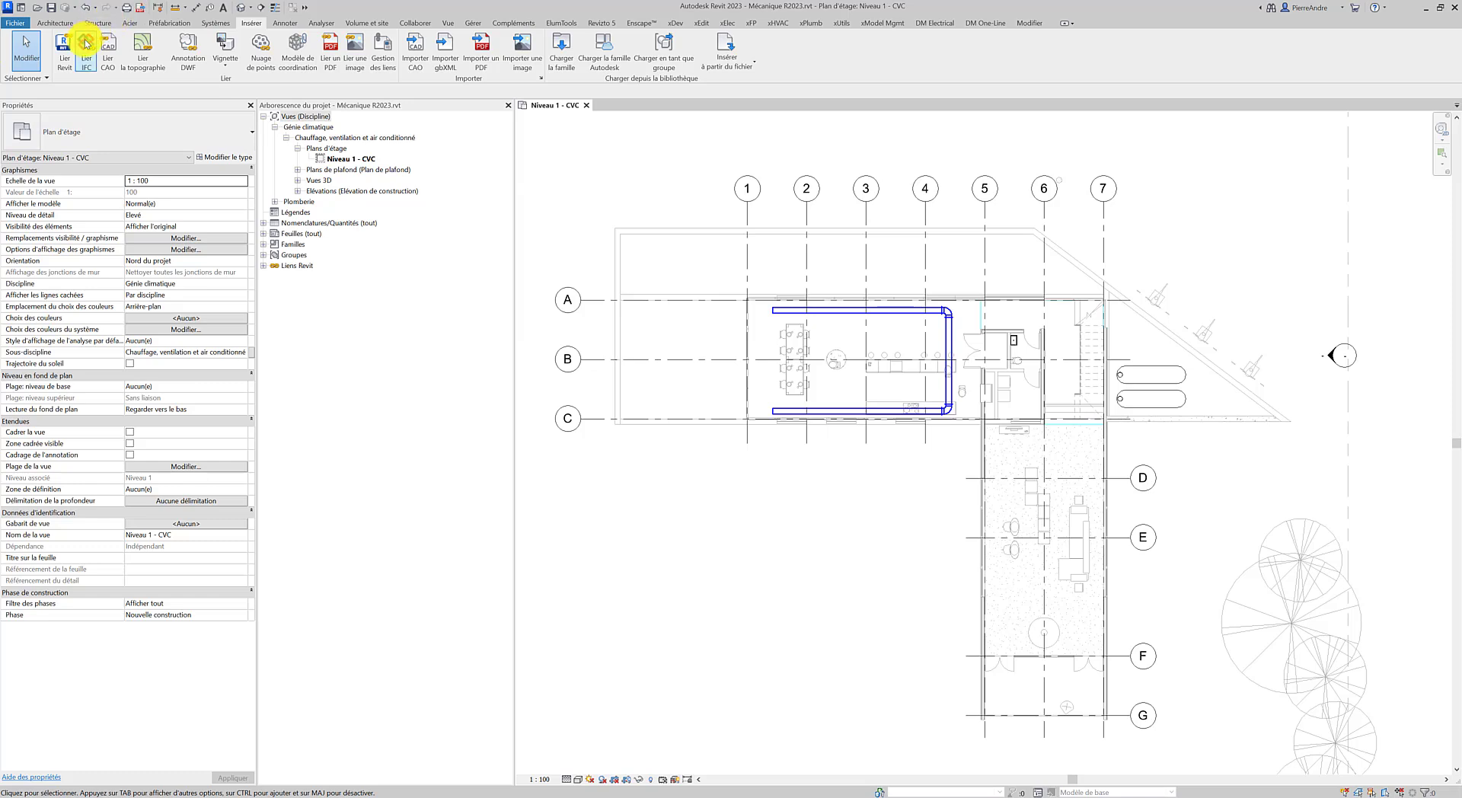
Review the Revit link import options without linking a file, and examine the Nested Links Invisible warning example in Chrome.
{"action": "left_click", "coordinate": [65, 53]}
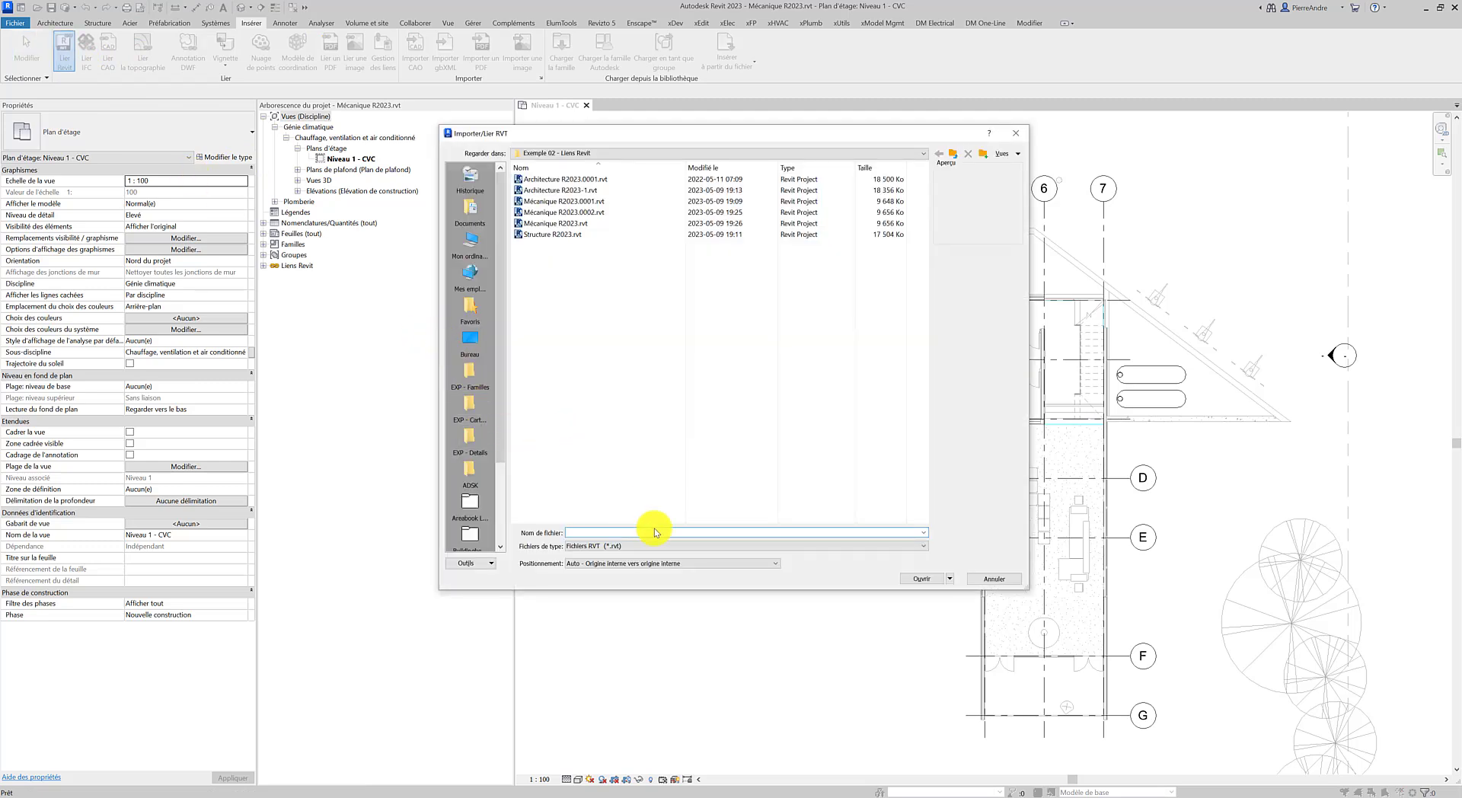
{"action": "left_click", "coordinate": [971, 579]}
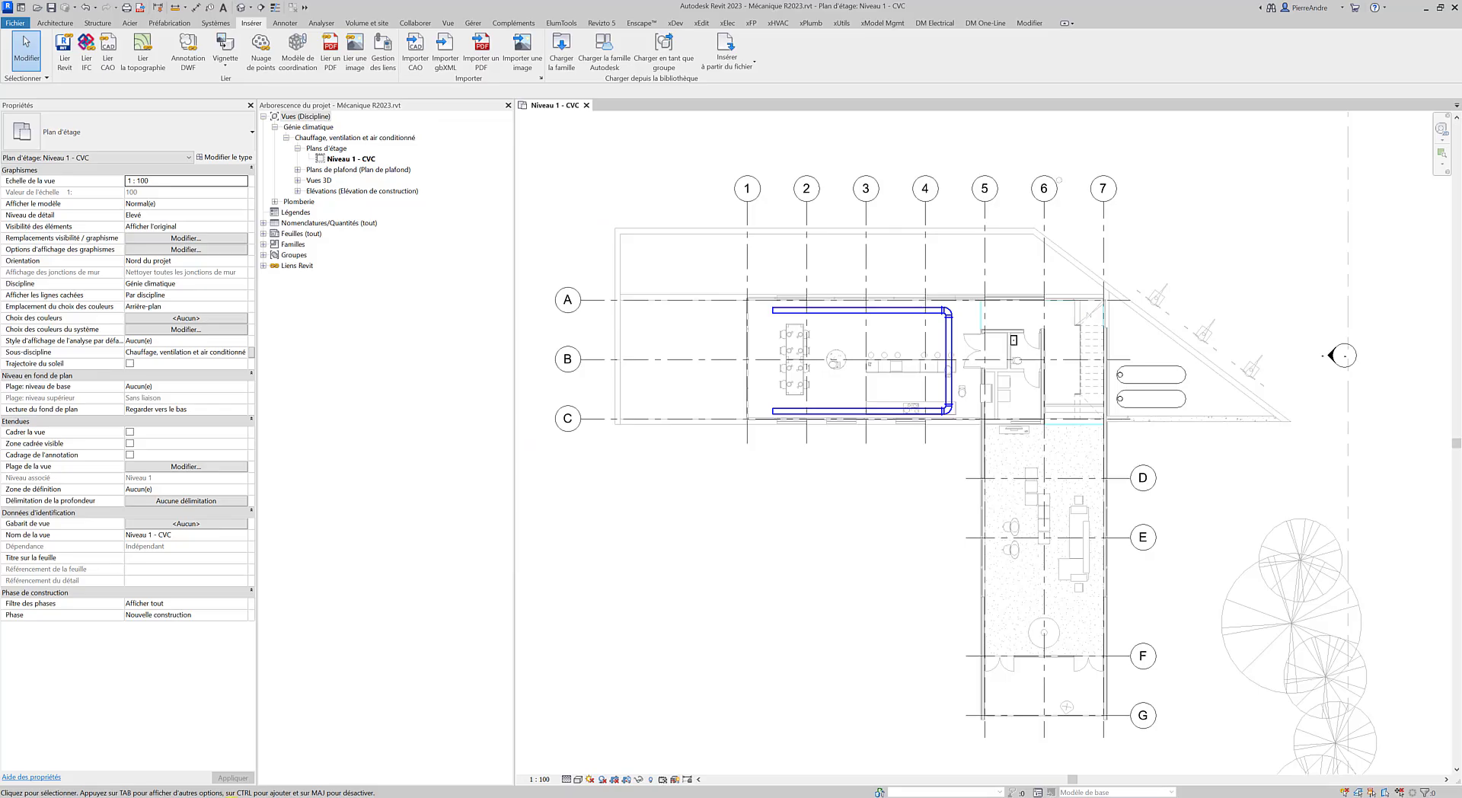
{"action": "left_click", "coordinate": [232, 797]}
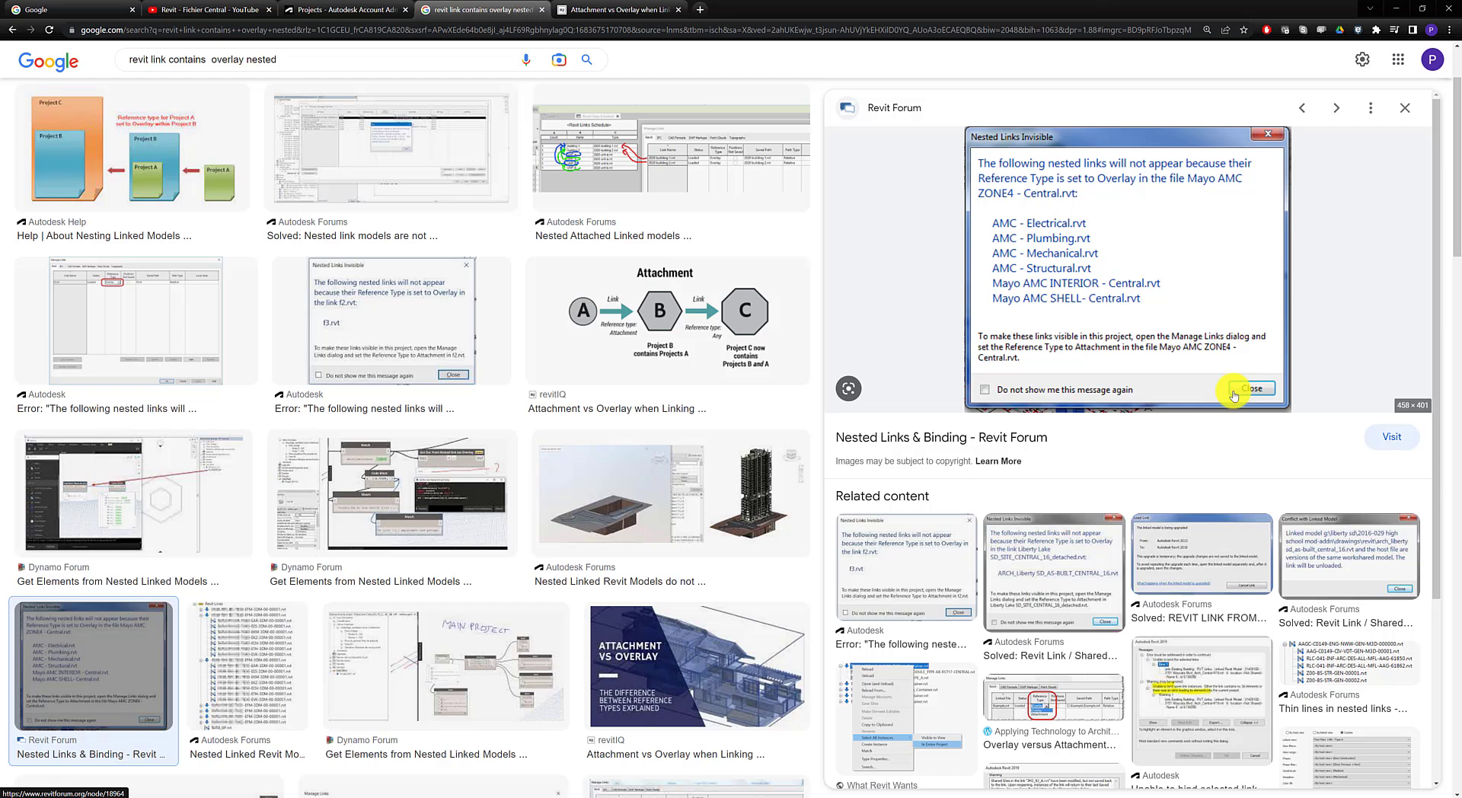
{"action": "left_click", "coordinate": [1396, 16]}
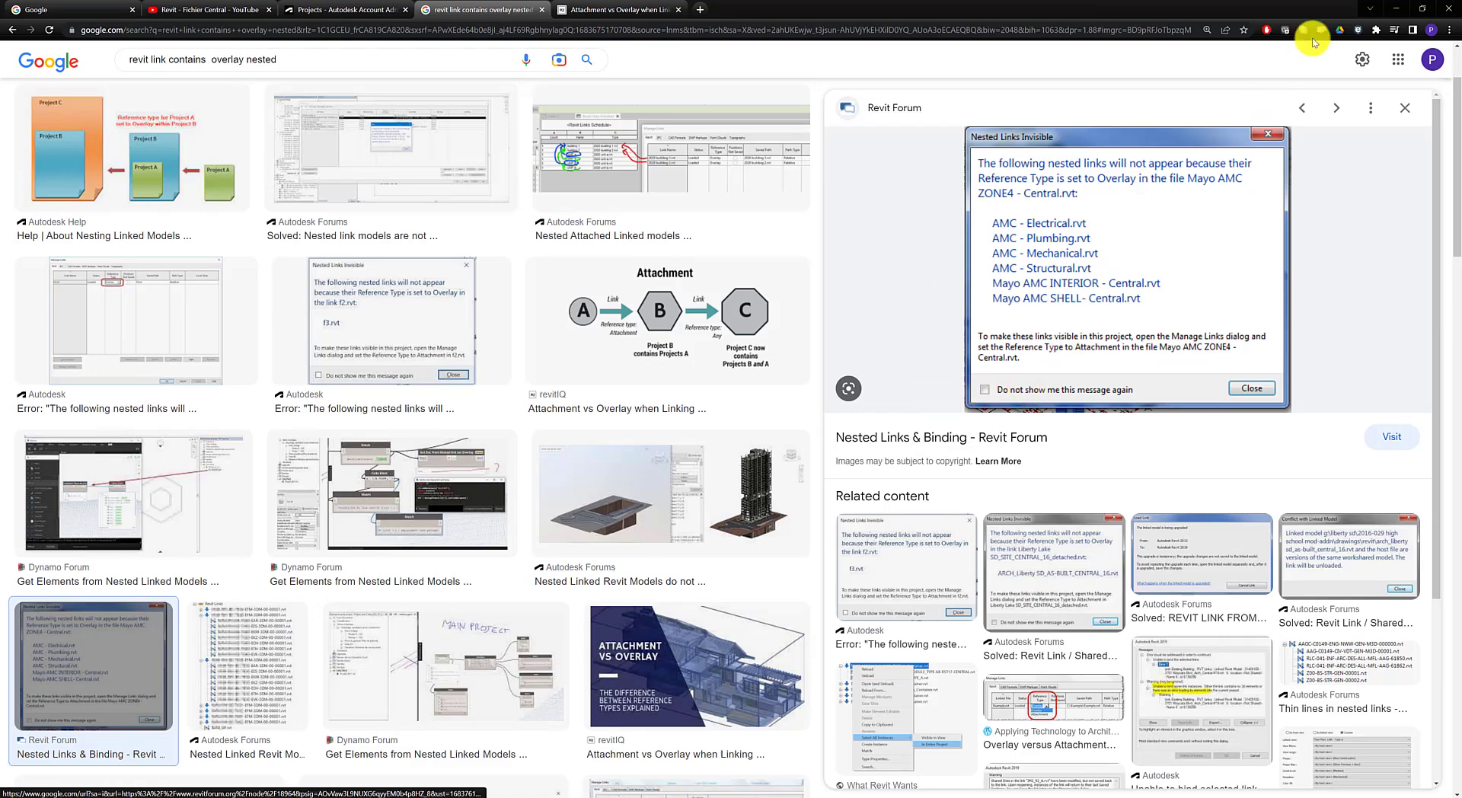
{"action": "left_click", "coordinate": [1392, 9]}
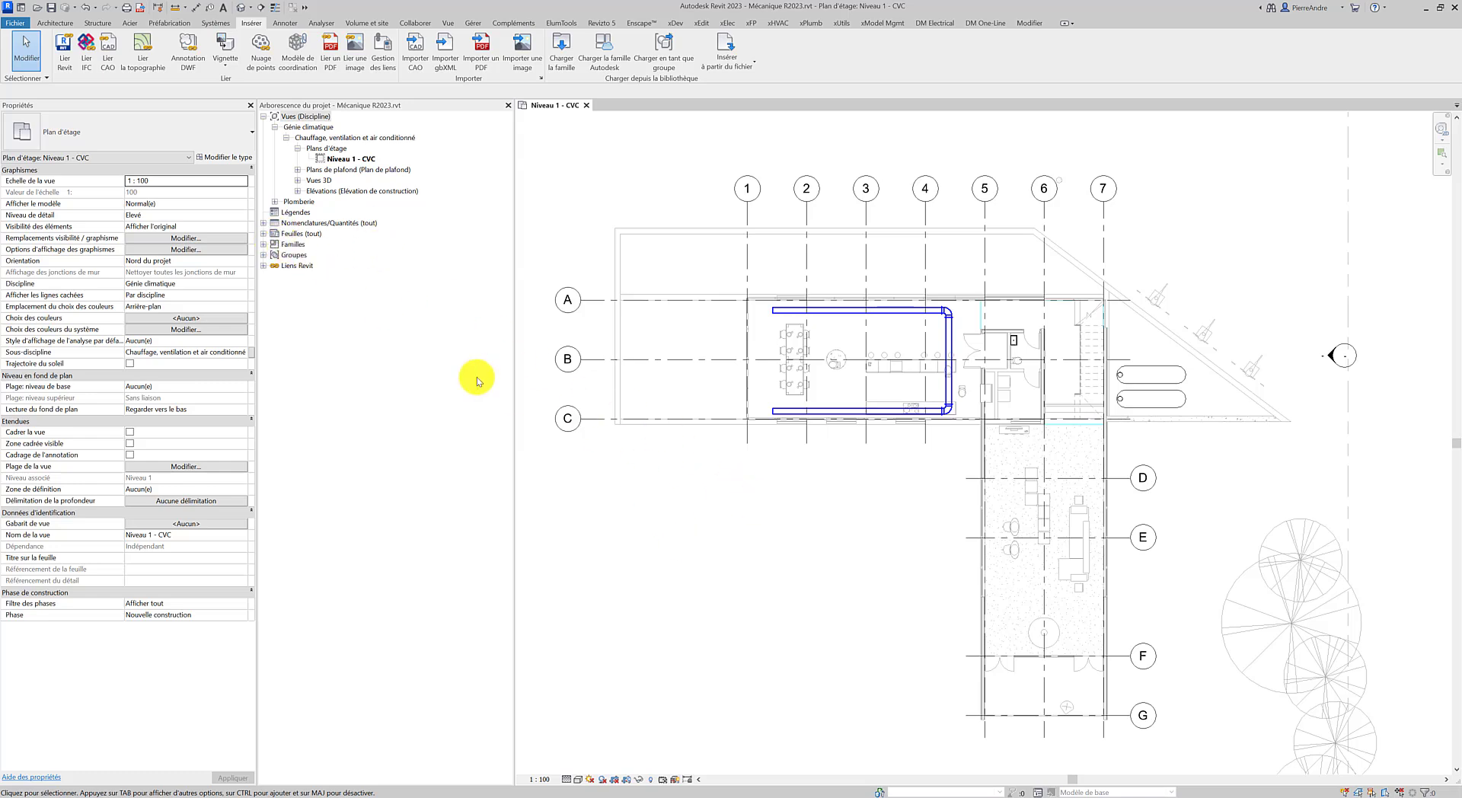
{"action": "left_click", "coordinate": [72, 56]}
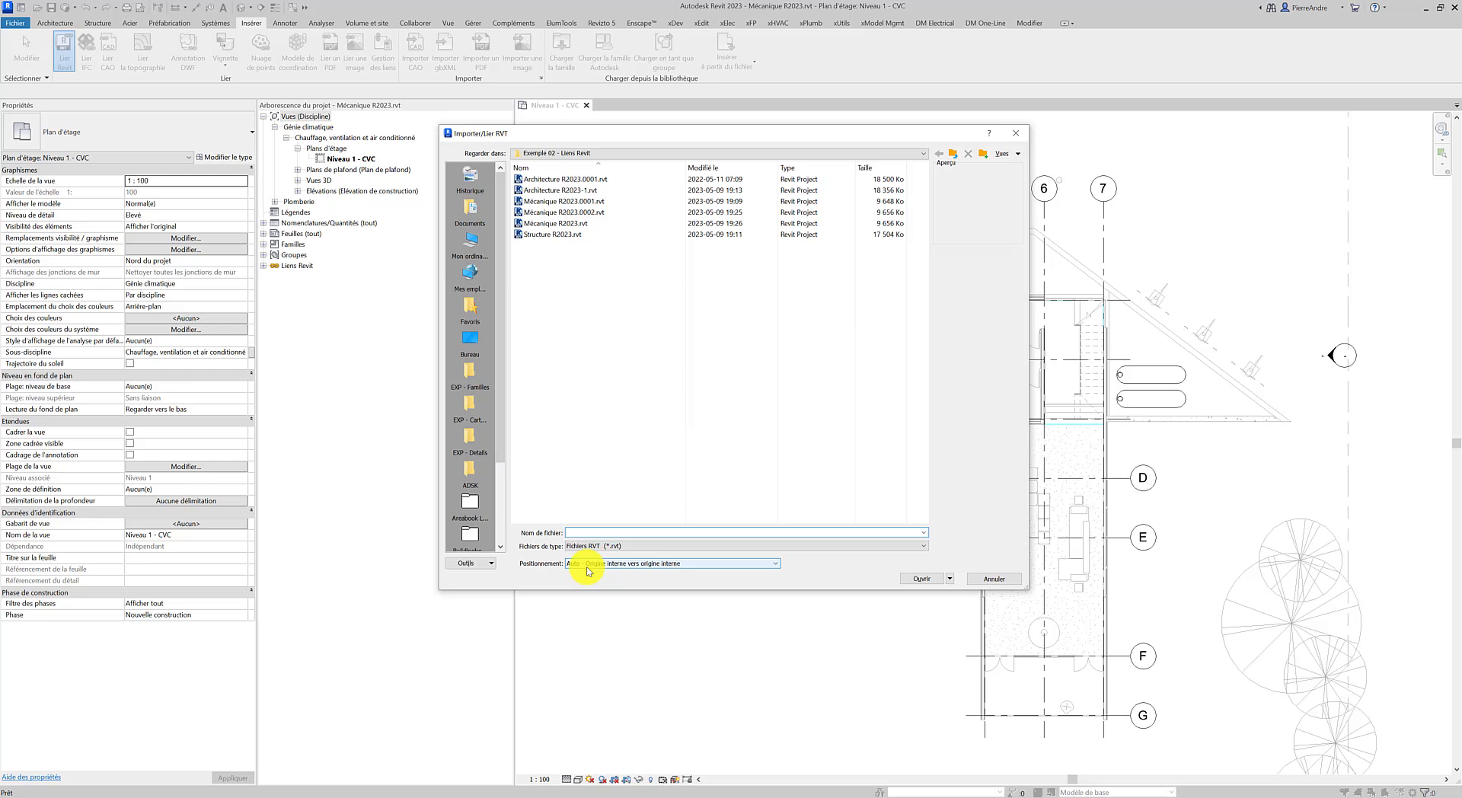
{"action": "left_click", "coordinate": [975, 579]}
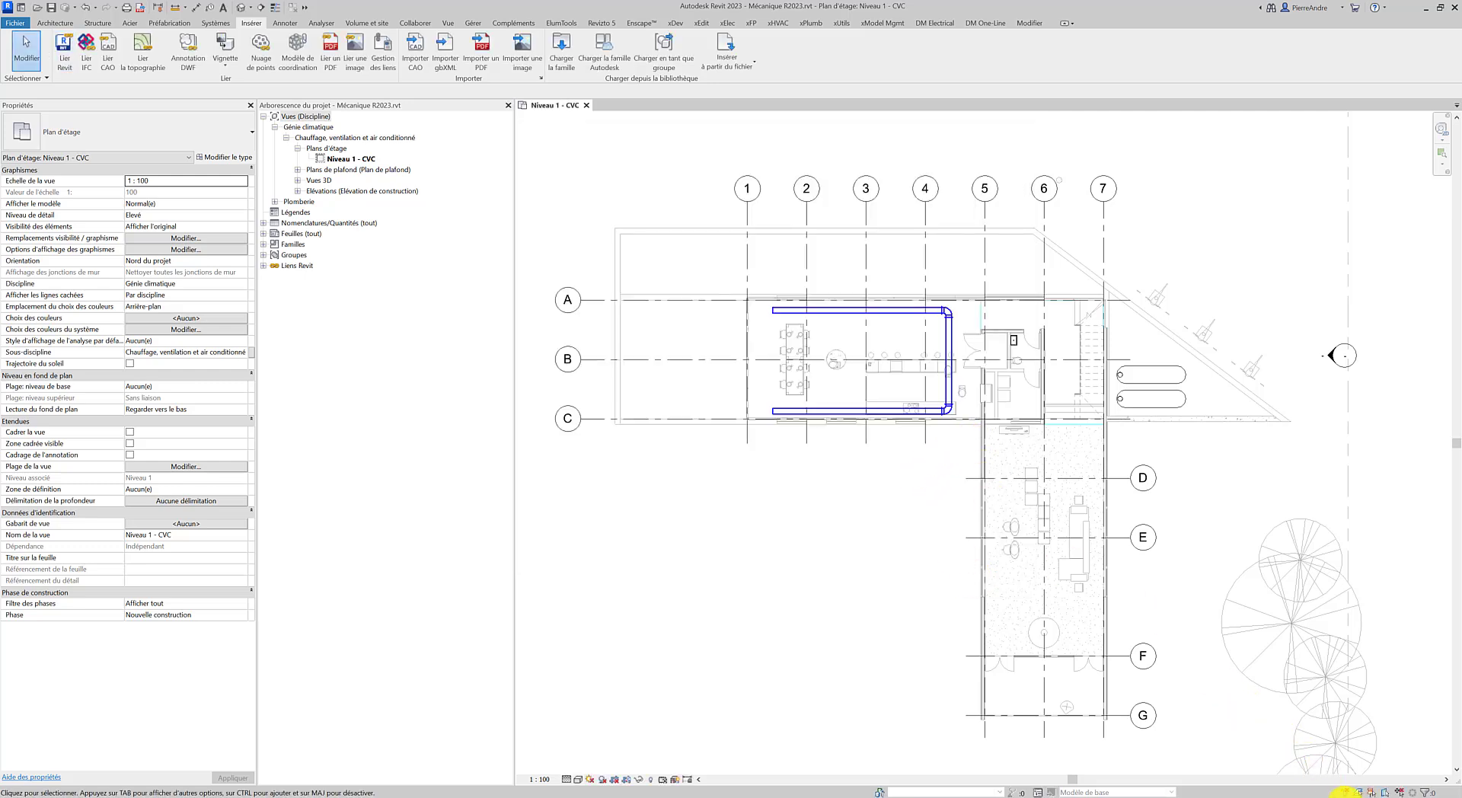
Select the linked Structure R2023 model in the Niveau 1 plan, and turn off link selection.
{"action": "left_click", "coordinate": [994, 436]}
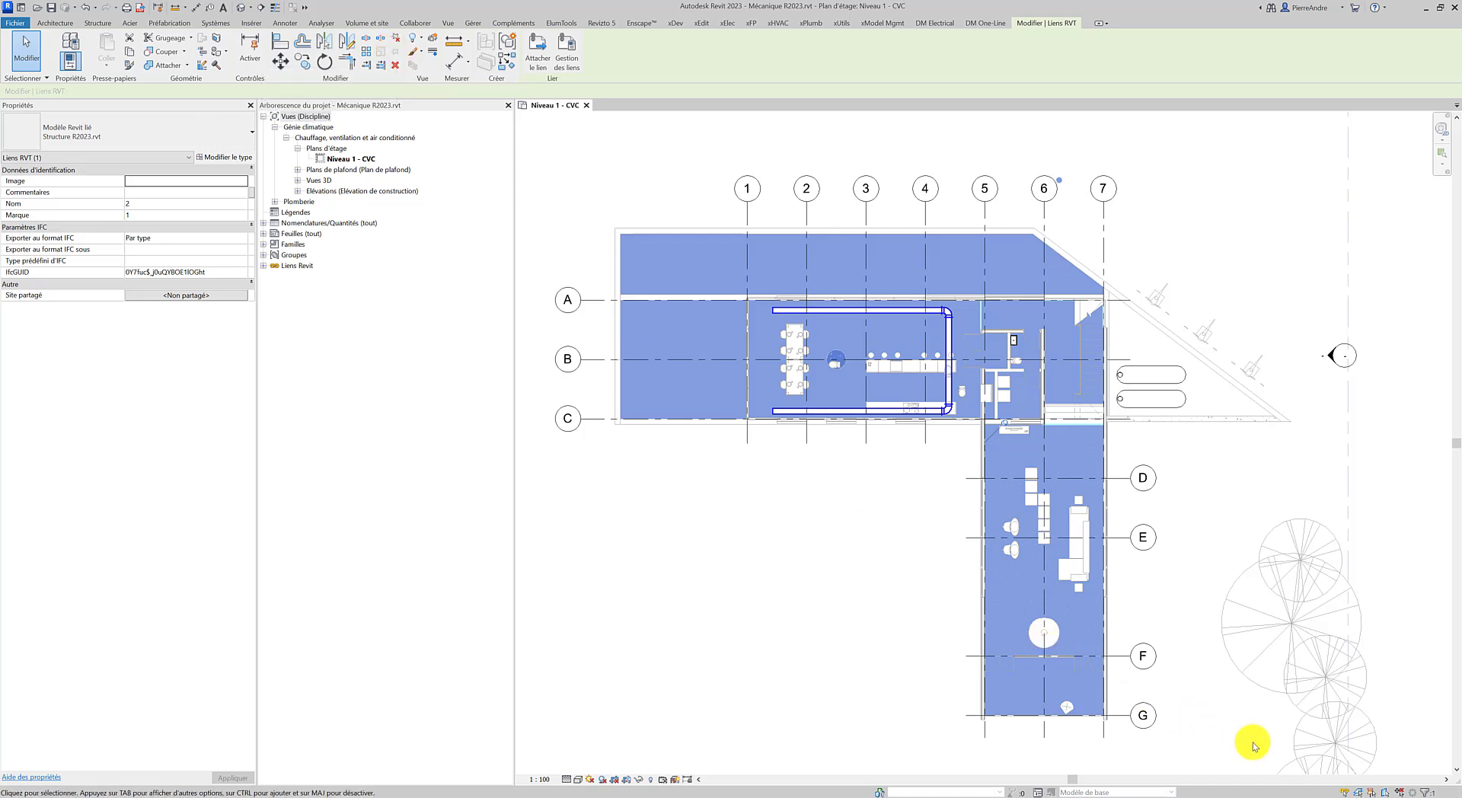
{"action": "left_click", "coordinate": [1344, 792]}
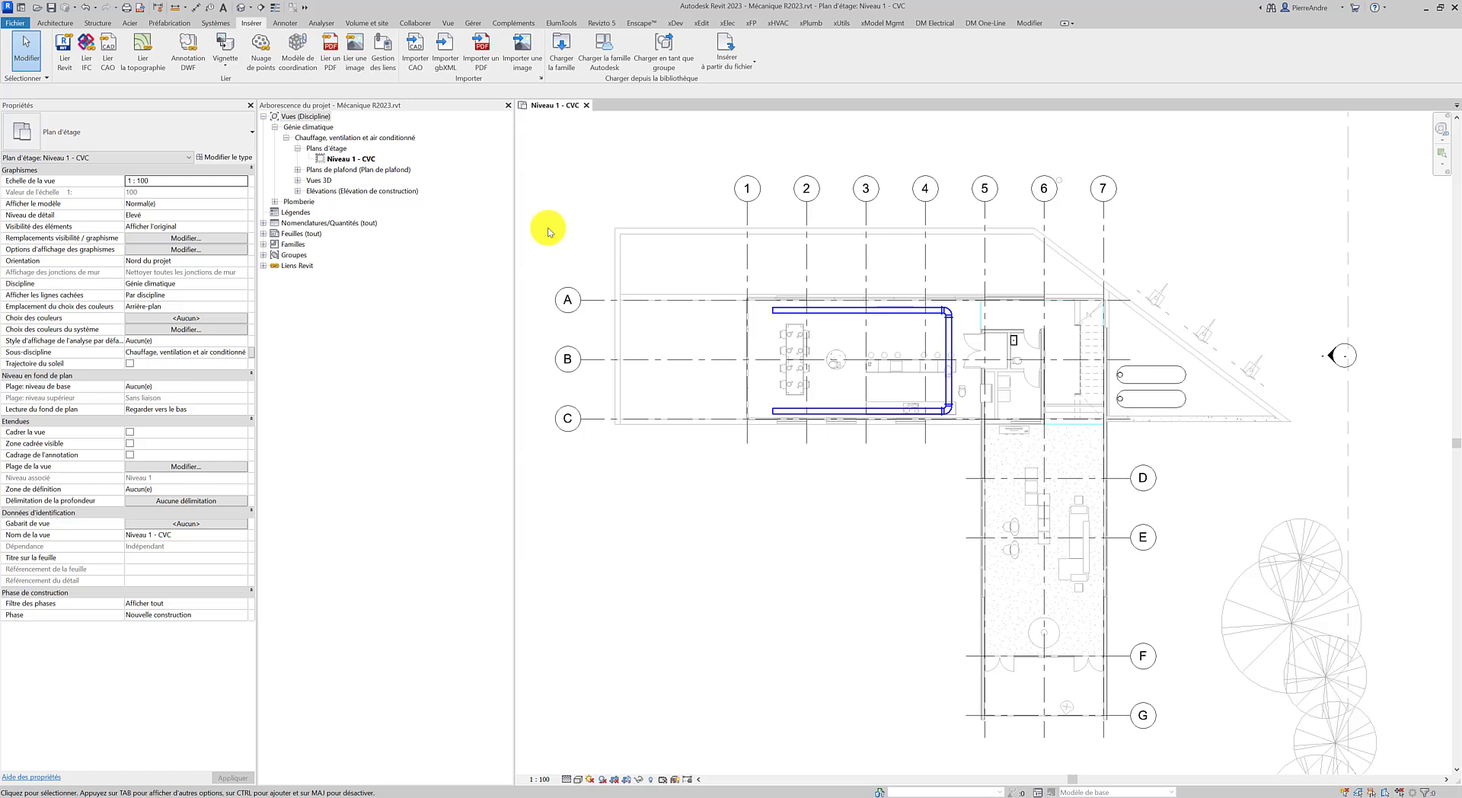
Open the link manager and select the Structure R2023.rvt link for reloading.
{"action": "left_click", "coordinate": [384, 53]}
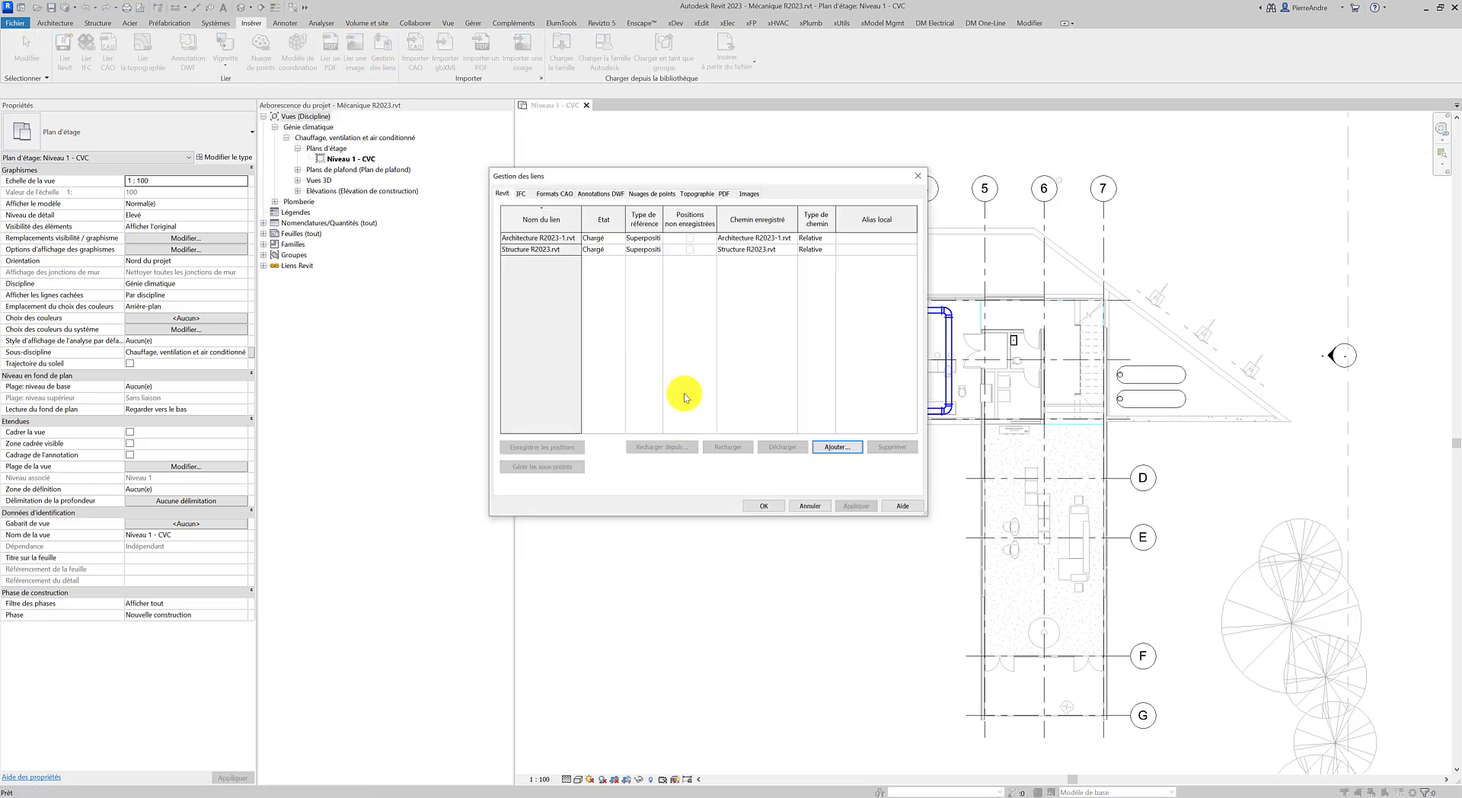
{"action": "left_click", "coordinate": [562, 249]}
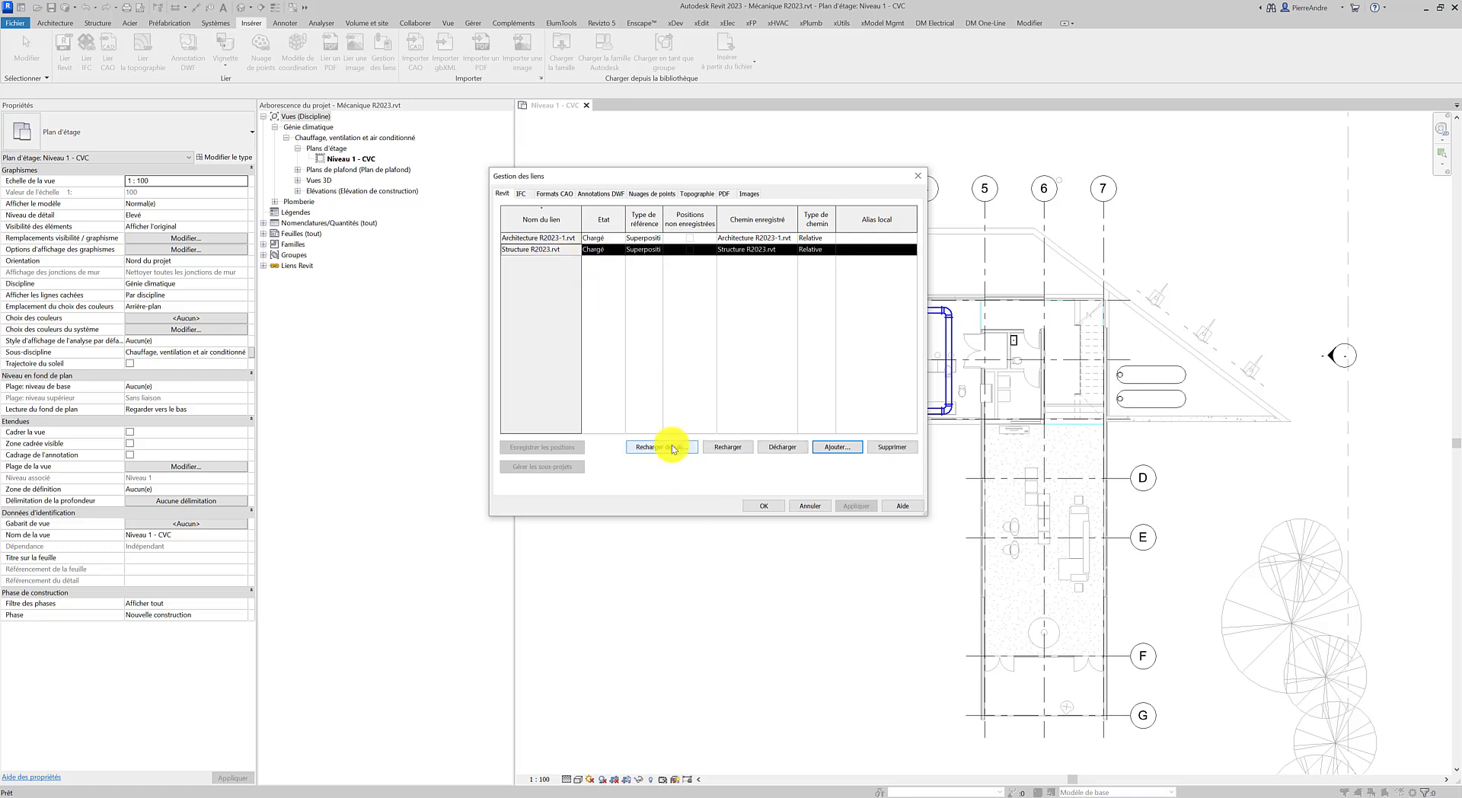